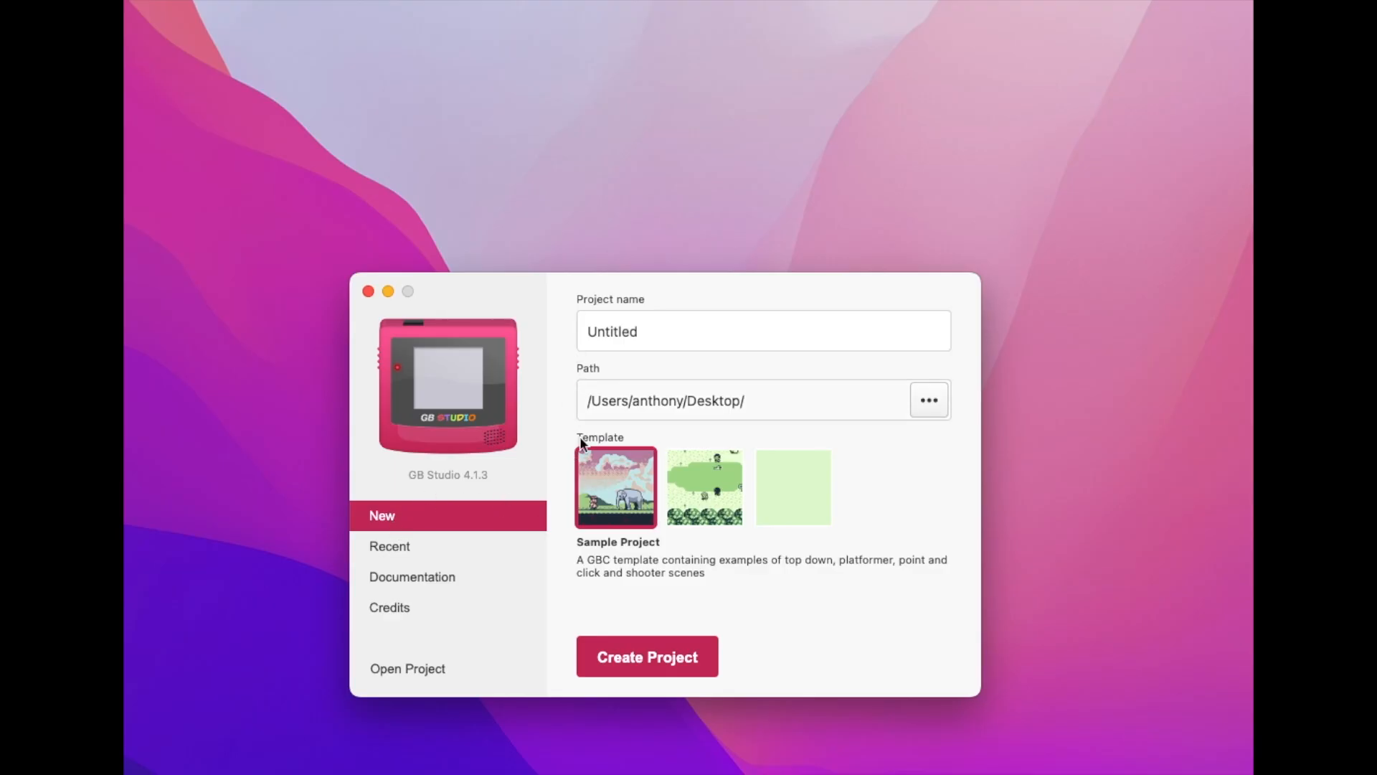
# - Compare the available templates and create the project Untitled on the Desktop from the Sample Project template
pyautogui.click(808, 493)
pyautogui.click(705, 489)
pyautogui.click(615, 481)
pyautogui.click(671, 659)
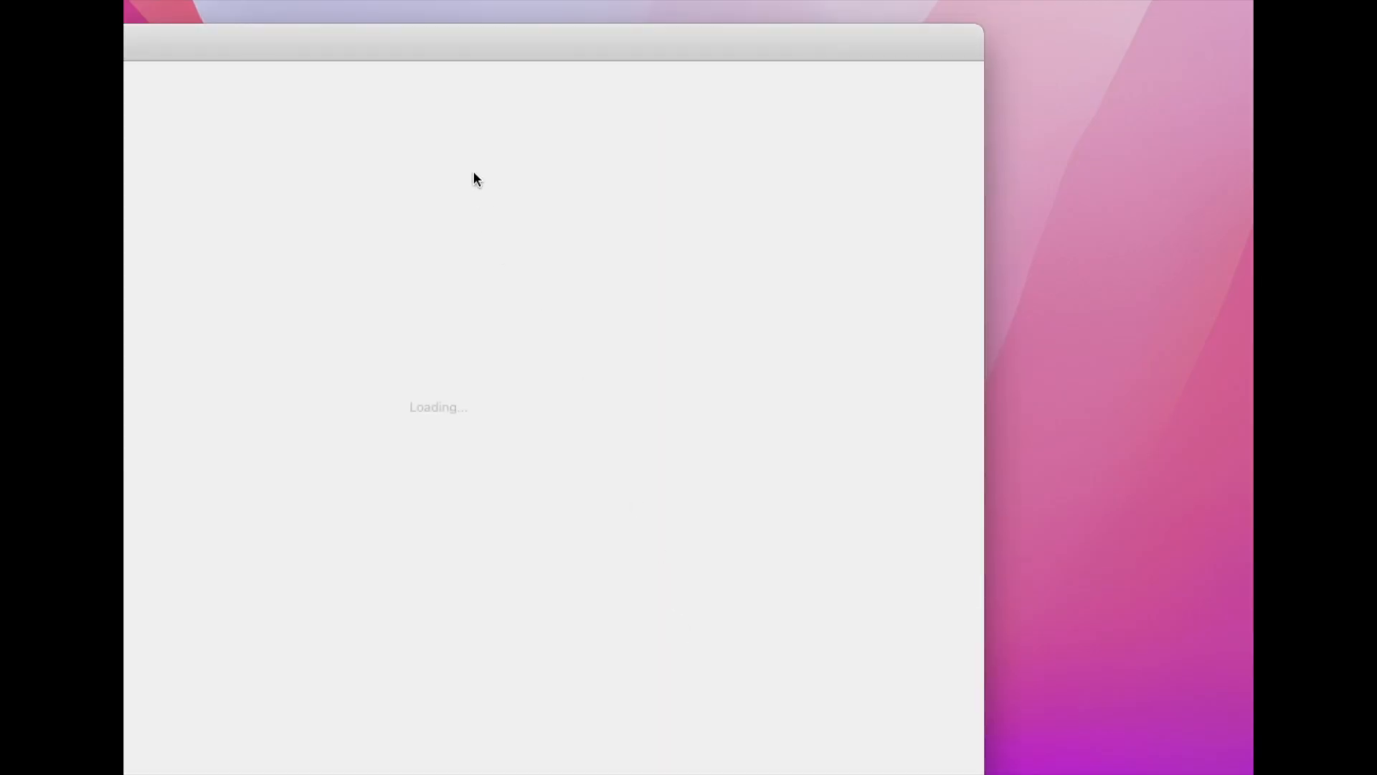
pyautogui.moveTo(453, 37); pyautogui.dragTo(700, 19)
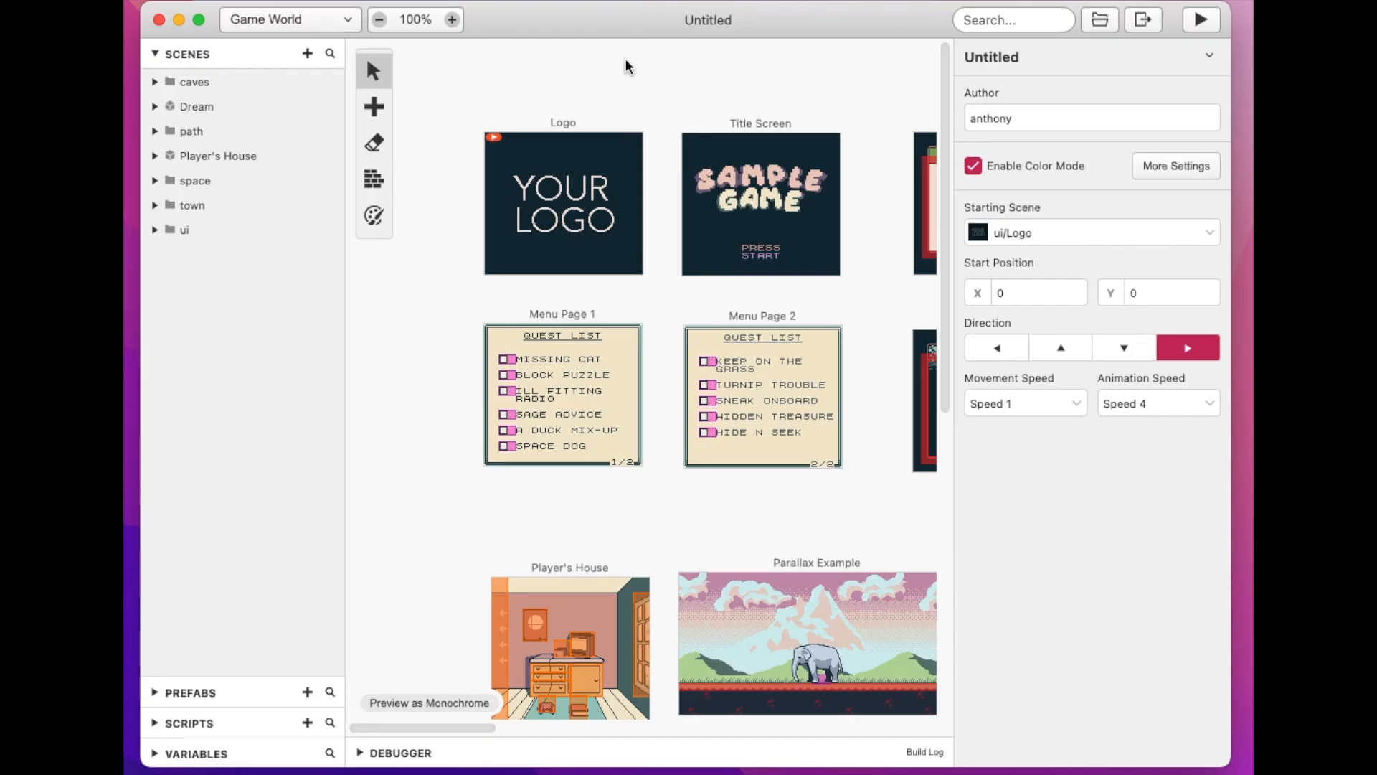
# - Examine the sample project's scenes in the Game World at 50% and 100% zoom, from the logo and menus to the underground areas
pyautogui.click(380, 19)
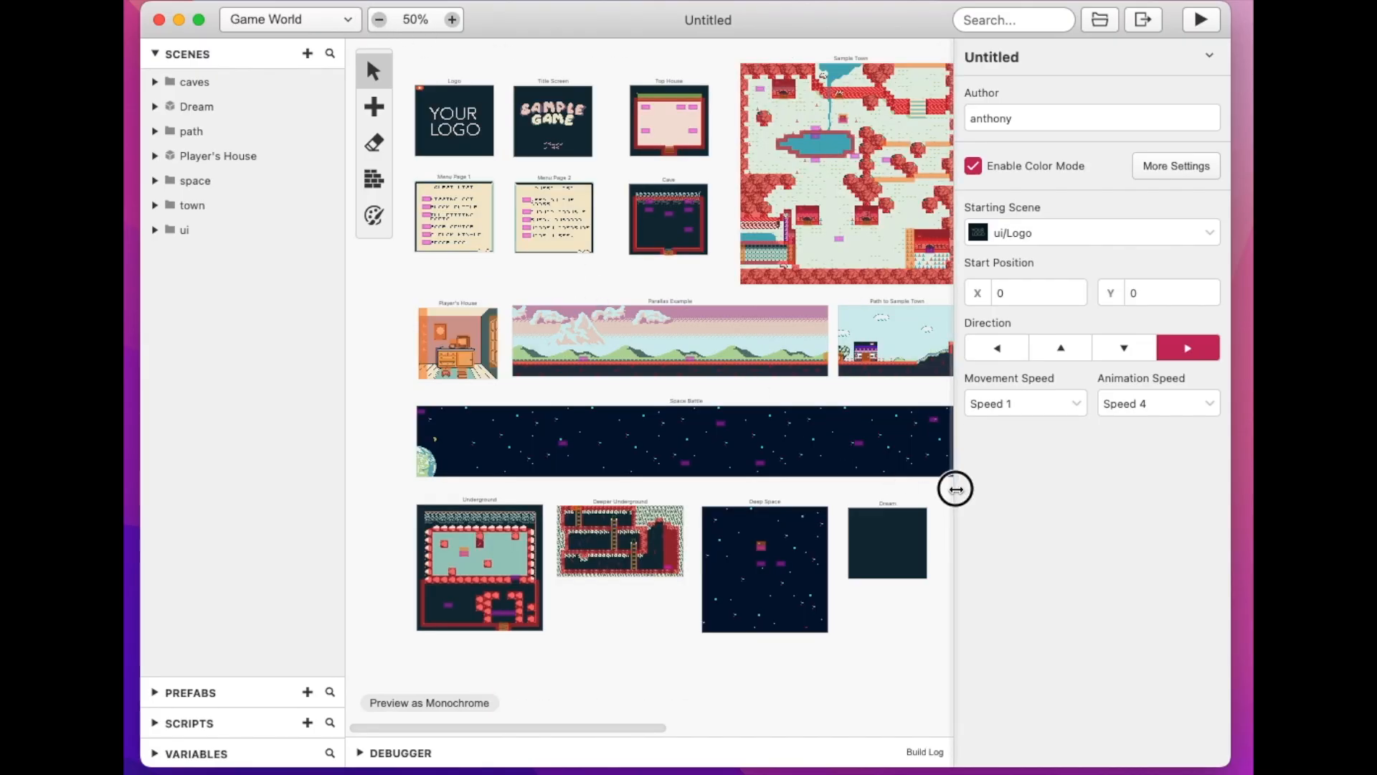
pyautogui.moveTo(344, 480)
pyautogui.mouseDown()
pyautogui.moveTo(260, 481)
pyautogui.moveTo(337, 479)
pyautogui.mouseUp()
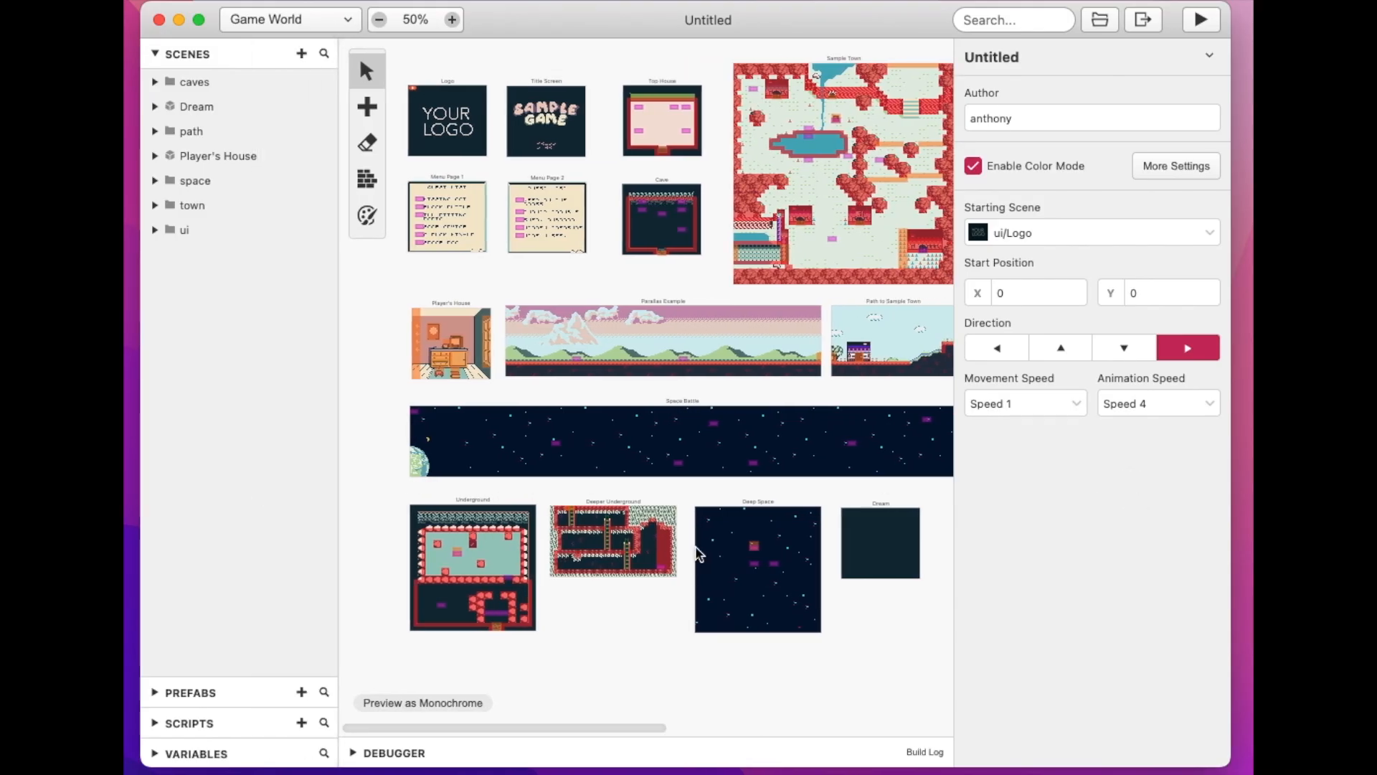
pyautogui.moveTo(648, 733)
pyautogui.mouseDown()
pyautogui.moveTo(674, 737)
pyautogui.moveTo(658, 730)
pyautogui.mouseUp()
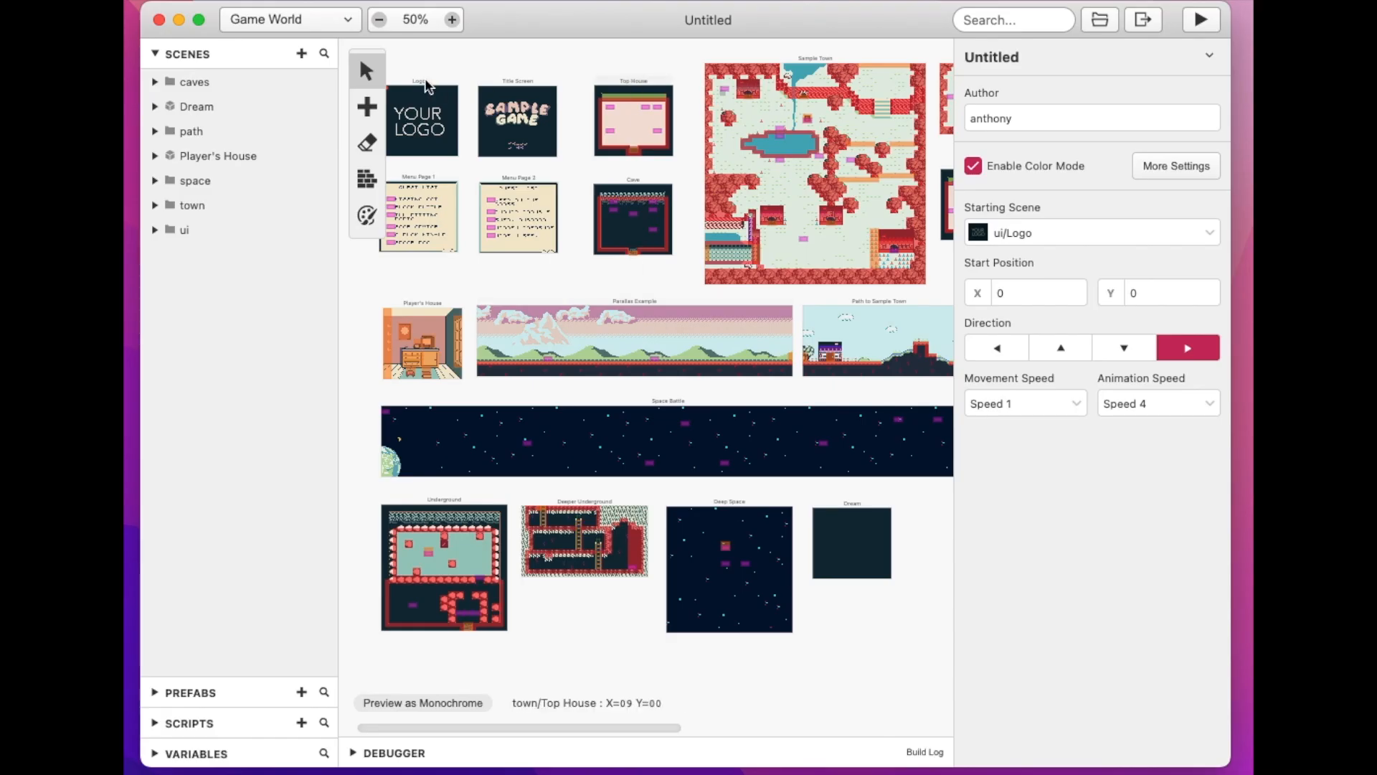
pyautogui.click(452, 20)
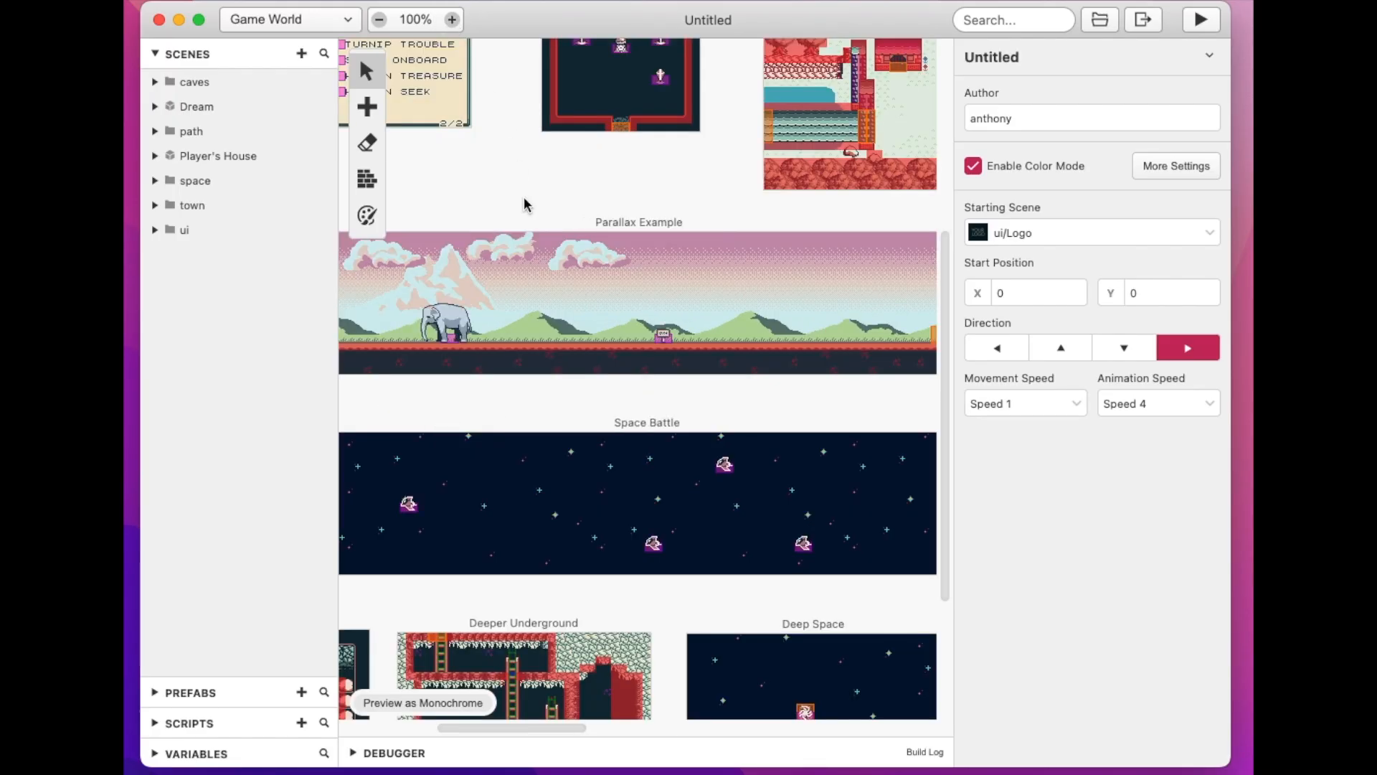
pyautogui.scroll(5, 528, 208)
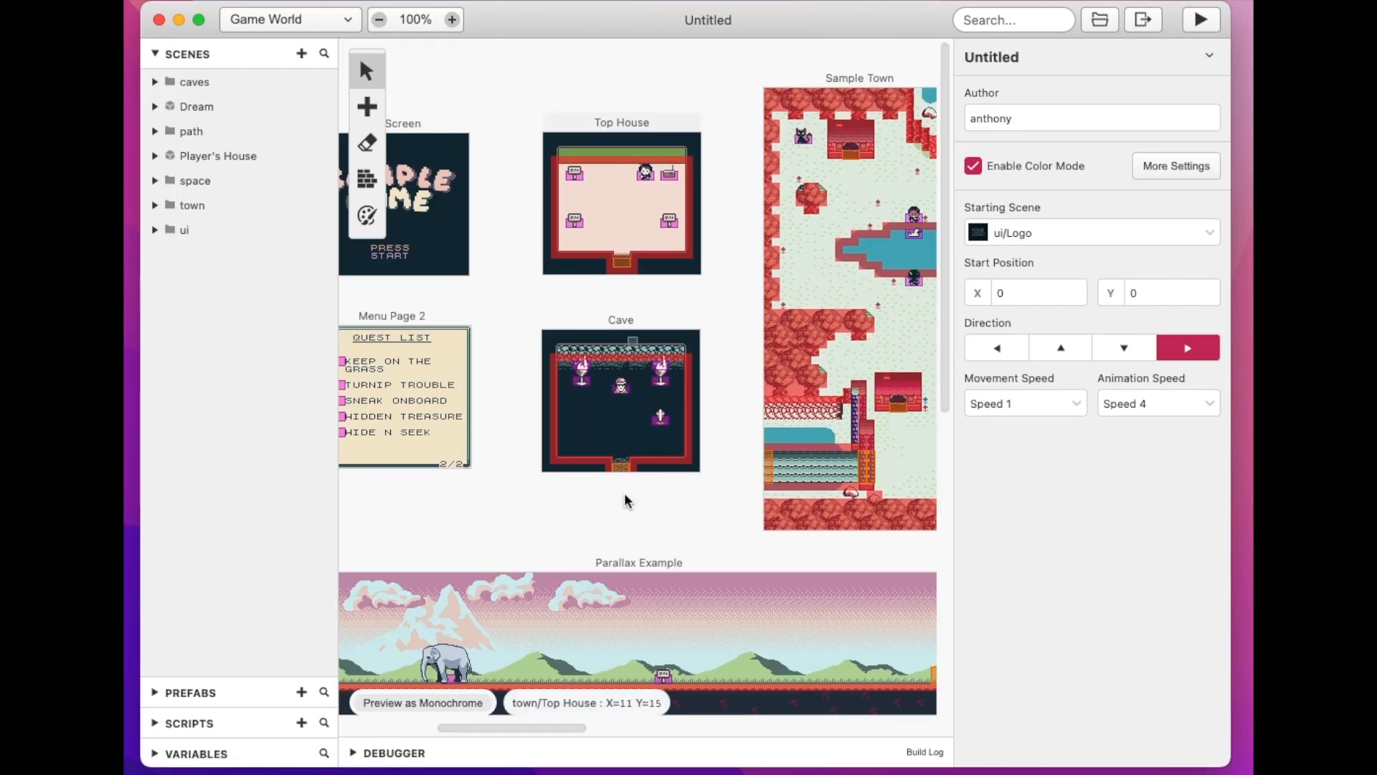
pyautogui.click(560, 728)
pyautogui.moveTo(560, 729); pyautogui.dragTo(692, 716)
pyautogui.scroll(-5, 710, 578)
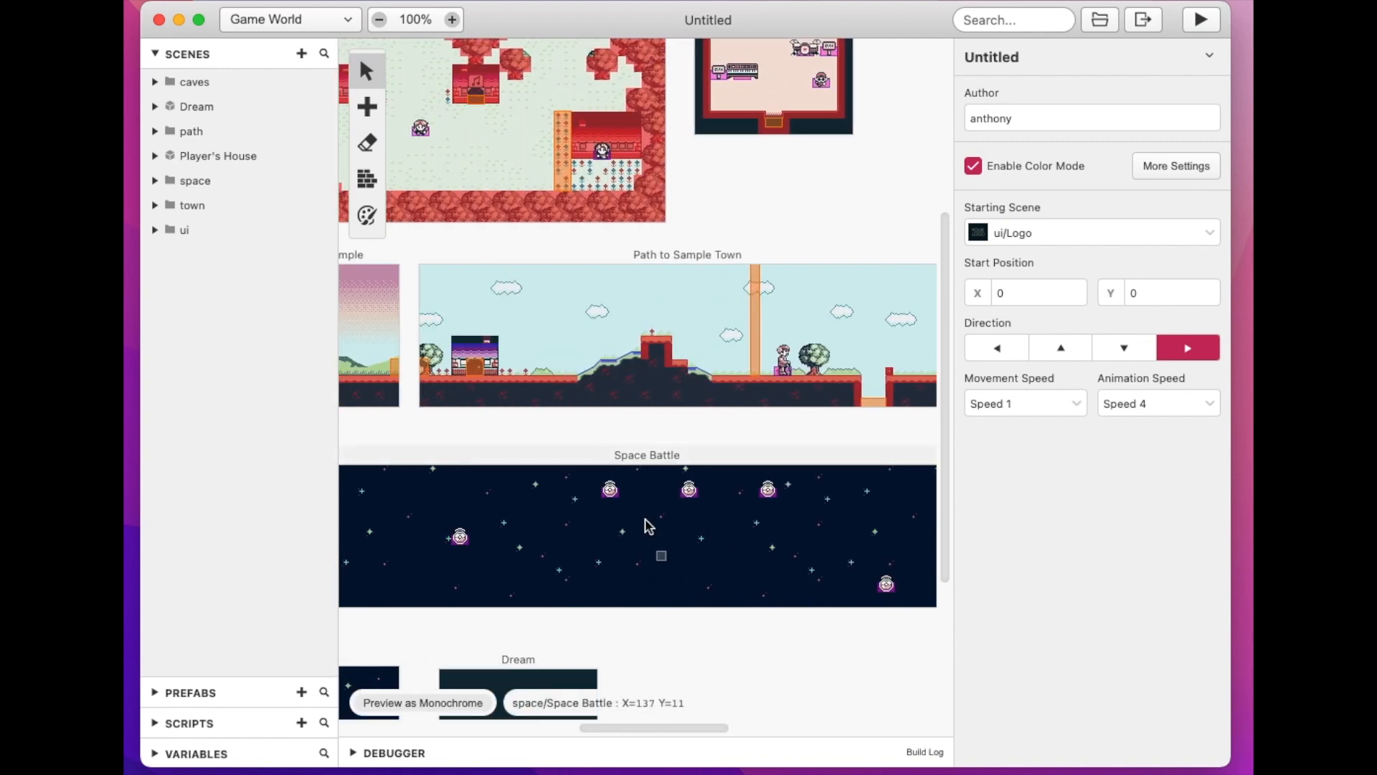
pyautogui.scroll(5, 660, 402)
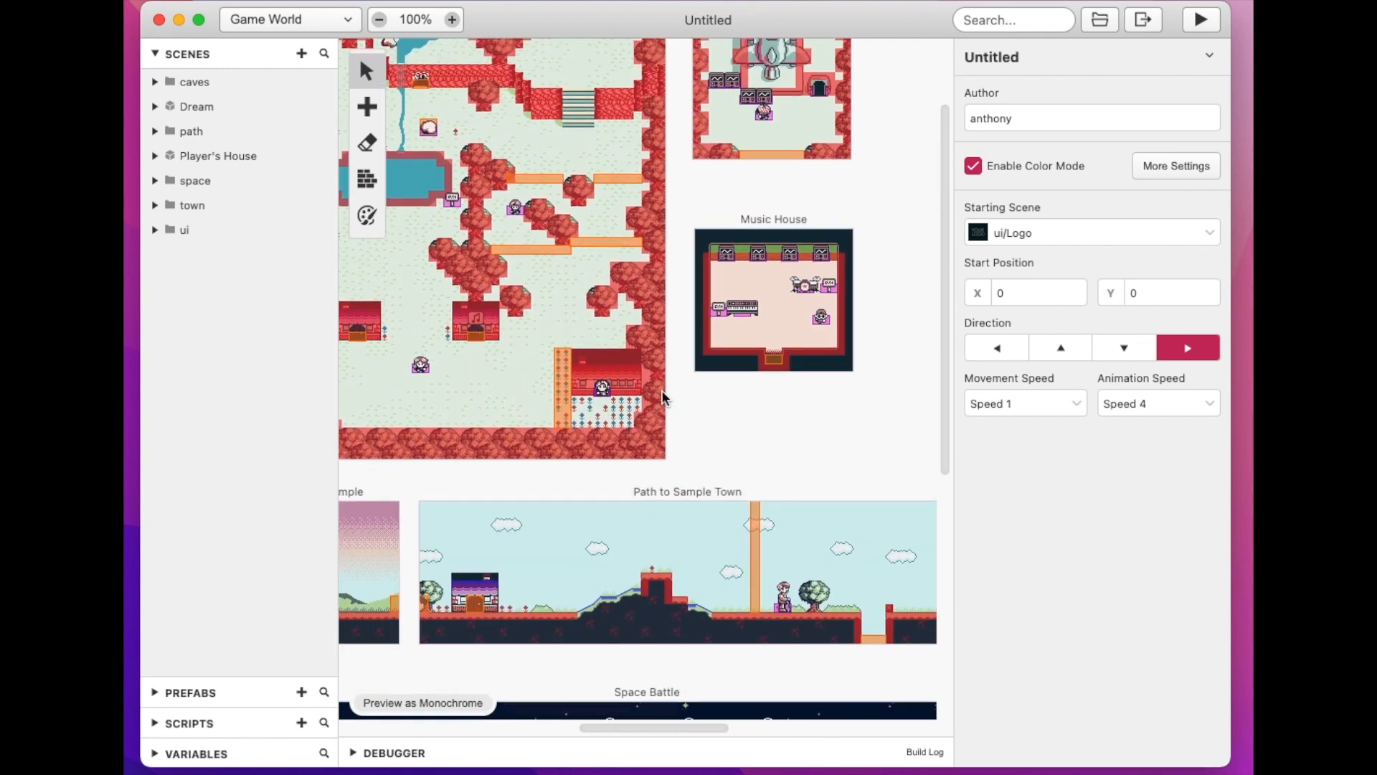
pyautogui.scroll(3, 661, 398)
pyautogui.moveTo(667, 728); pyautogui.dragTo(433, 727)
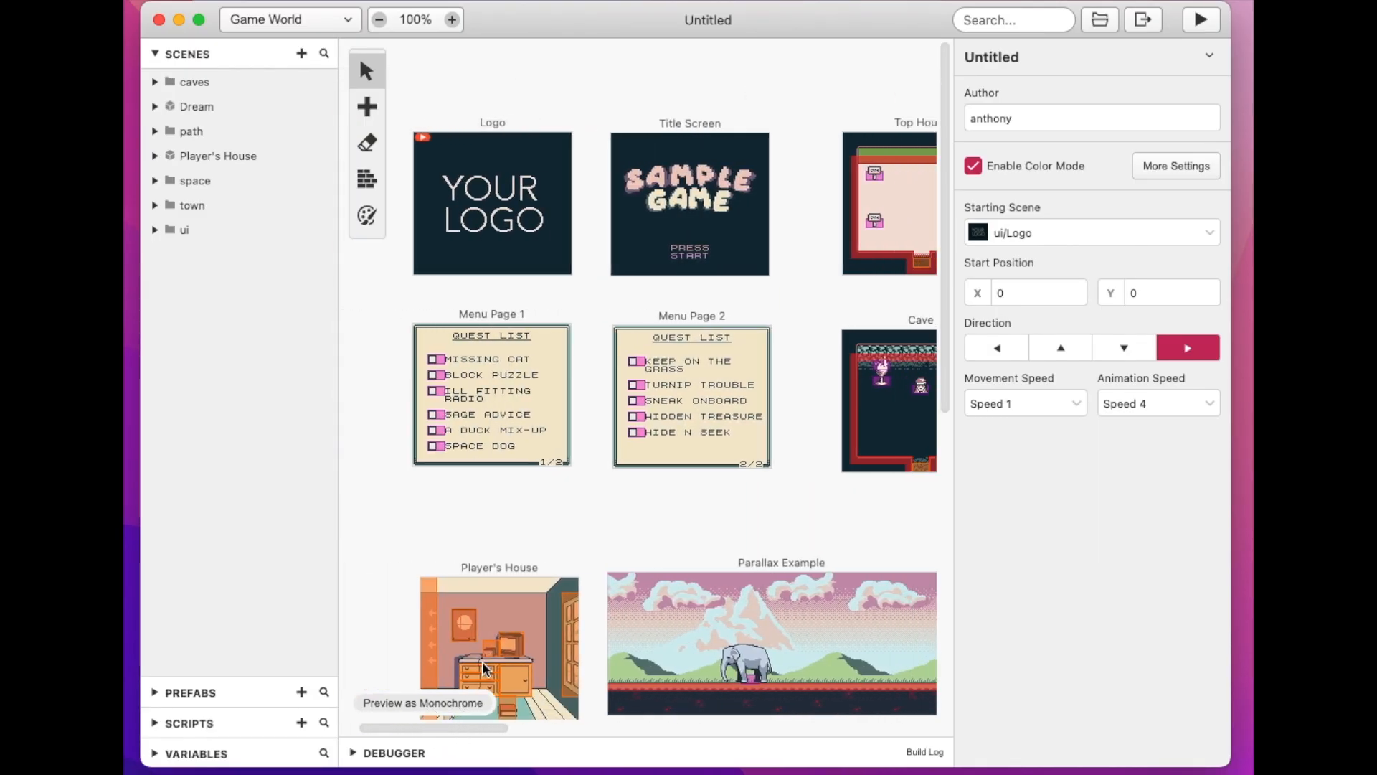
pyautogui.scroll(-10, 503, 631)
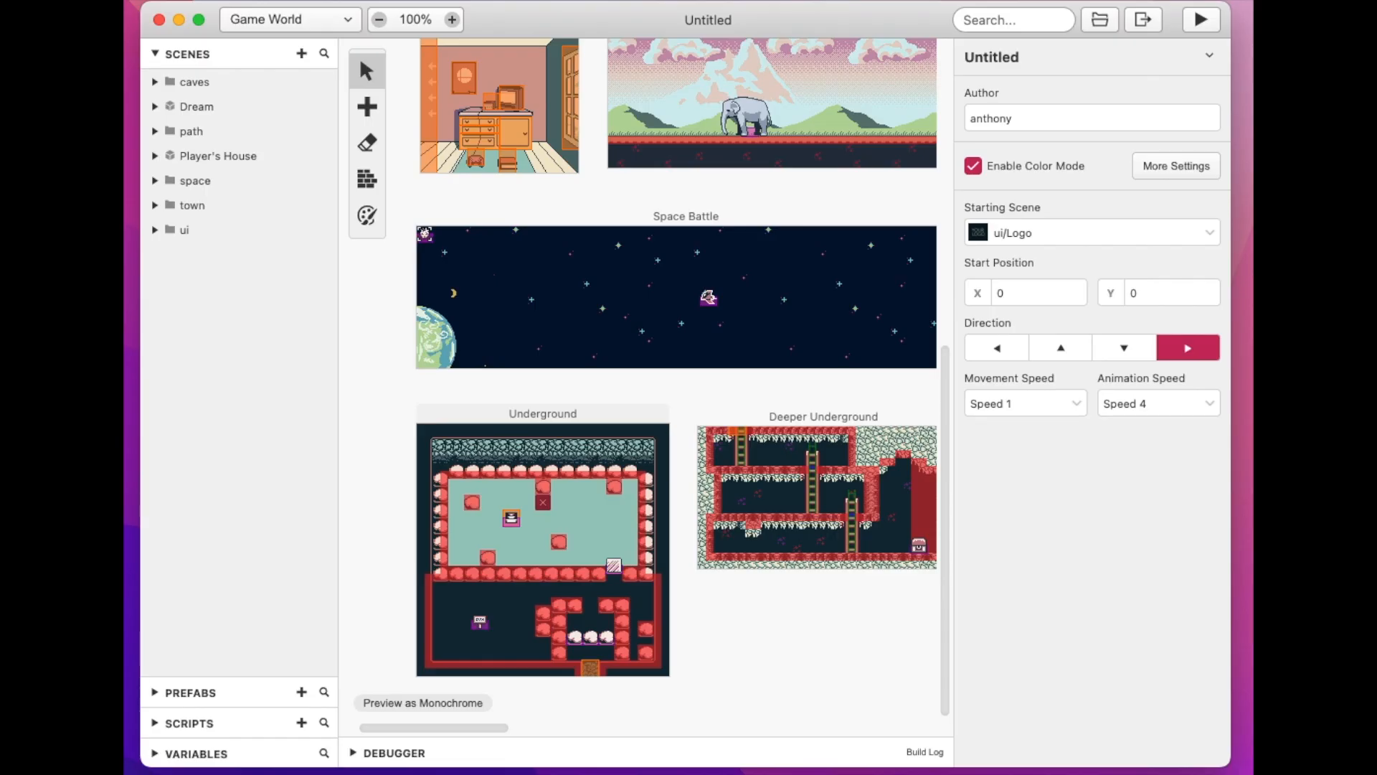
# - Close the sample project and open AlwaysMe.gbsproj from the recent projects
pyautogui.click(159, 20)
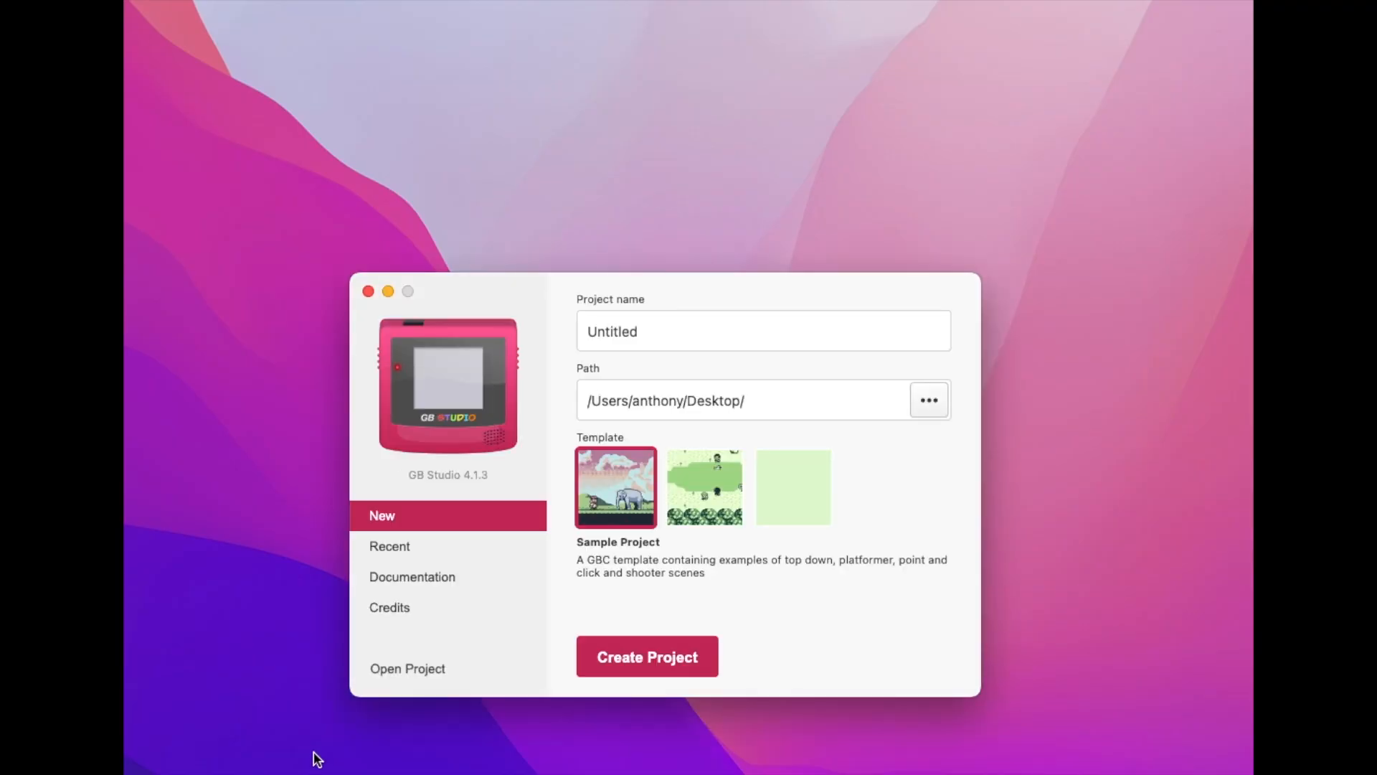
pyautogui.click(421, 545)
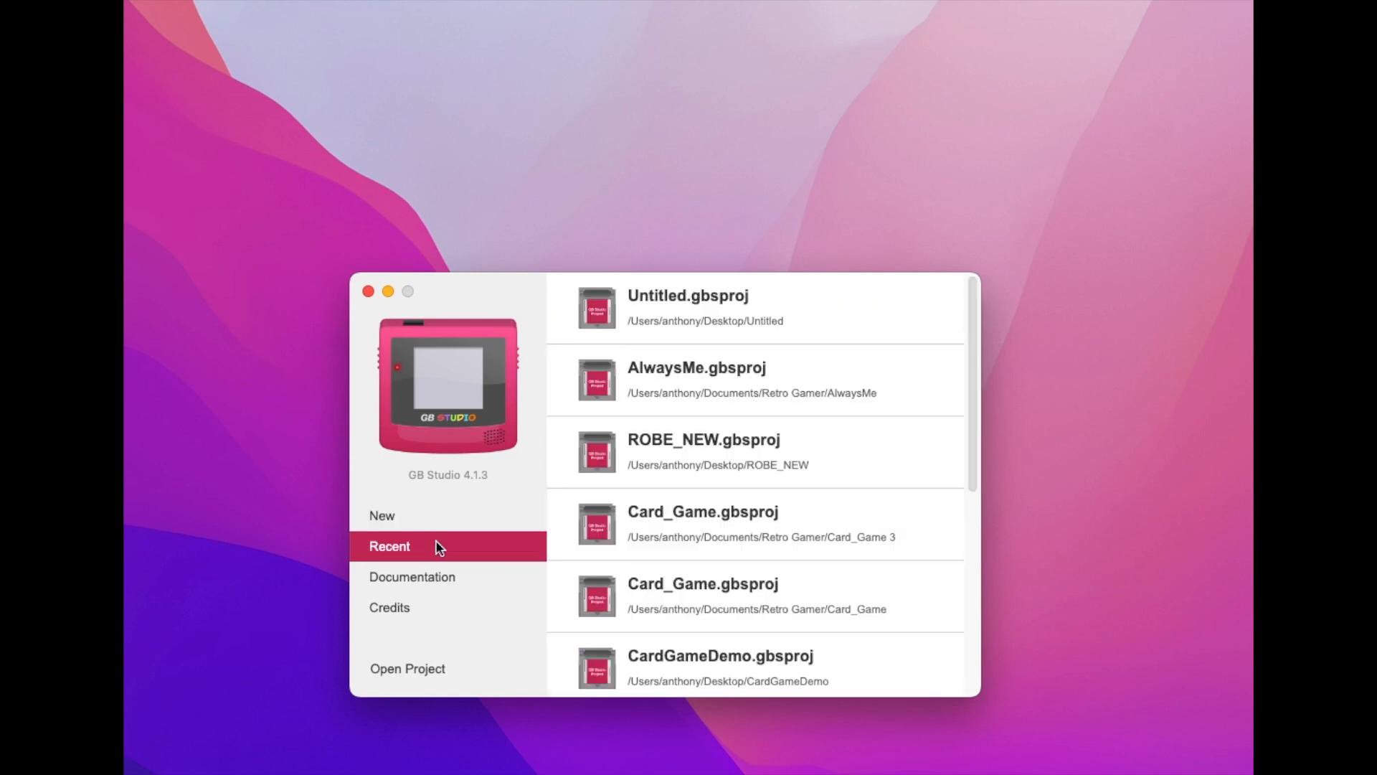
pyautogui.click(698, 387)
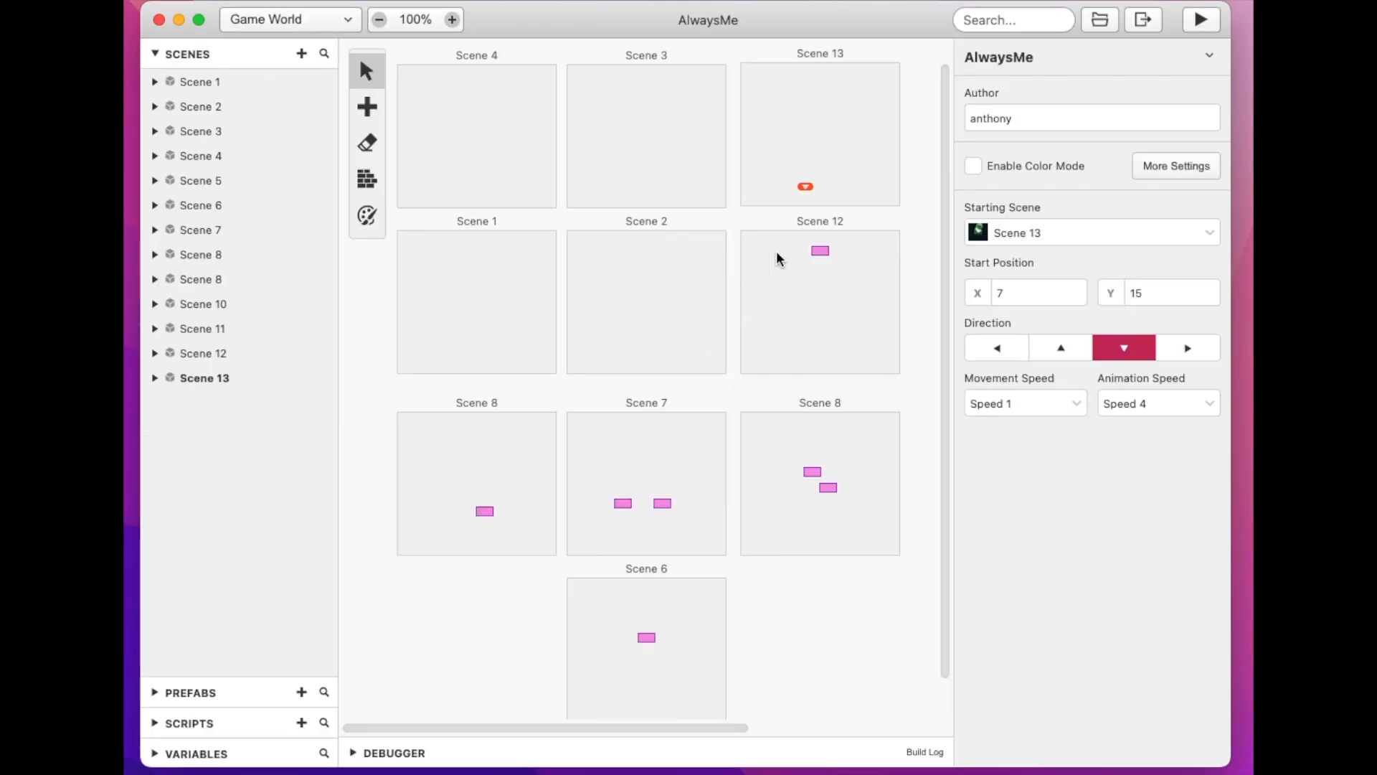
pyautogui.moveTo(876, 23); pyautogui.dragTo(877, 26)
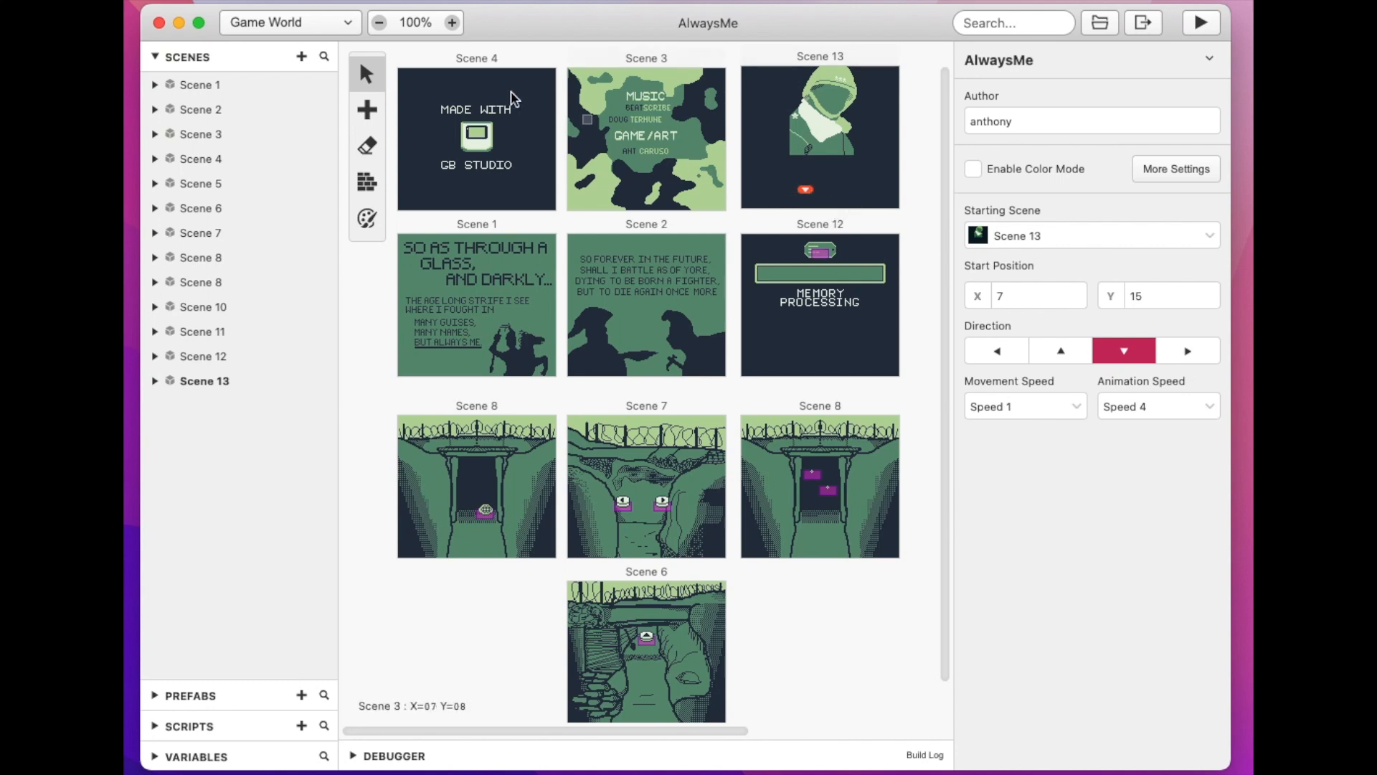
# - Switch to the Sprites view and inspect the b_Button, blank, computer, down_button and left_Button sprites
pyautogui.click(346, 24)
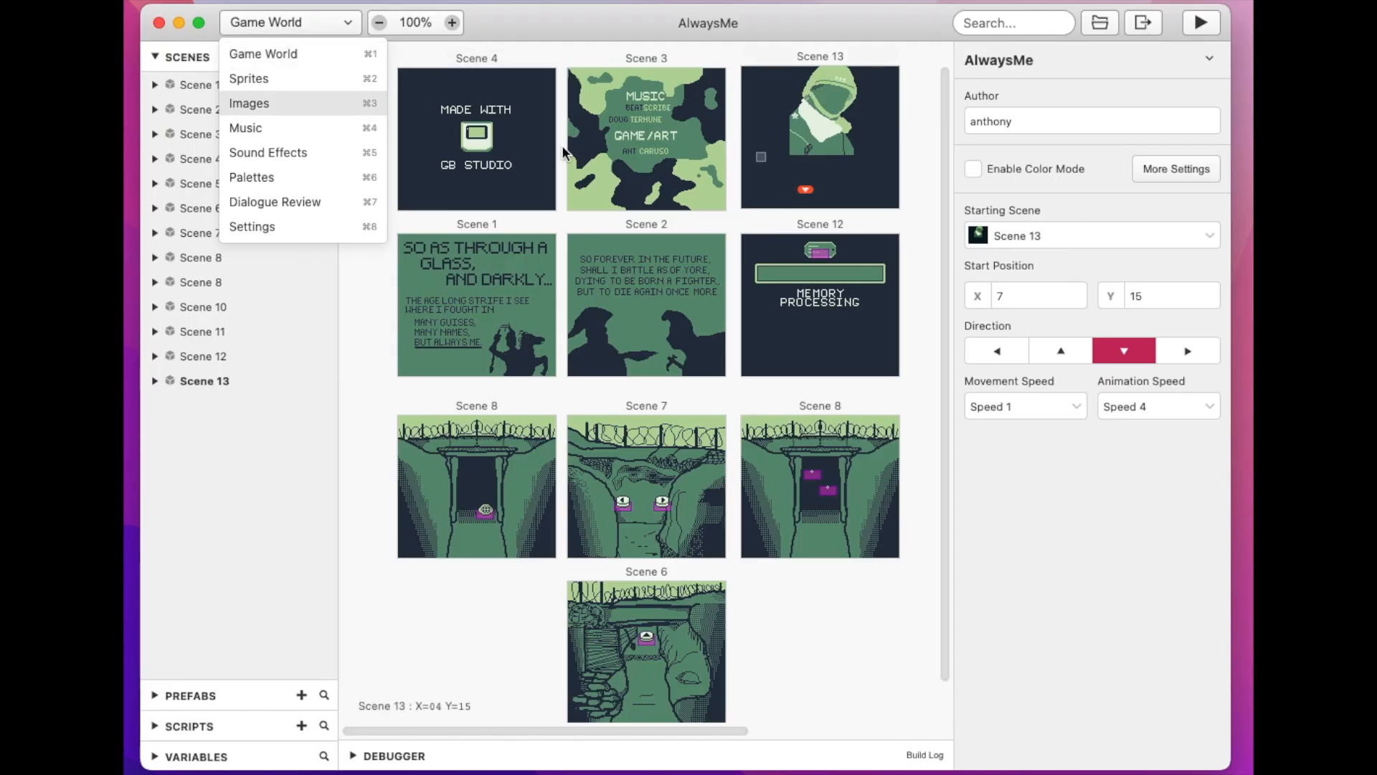
pyautogui.click(325, 84)
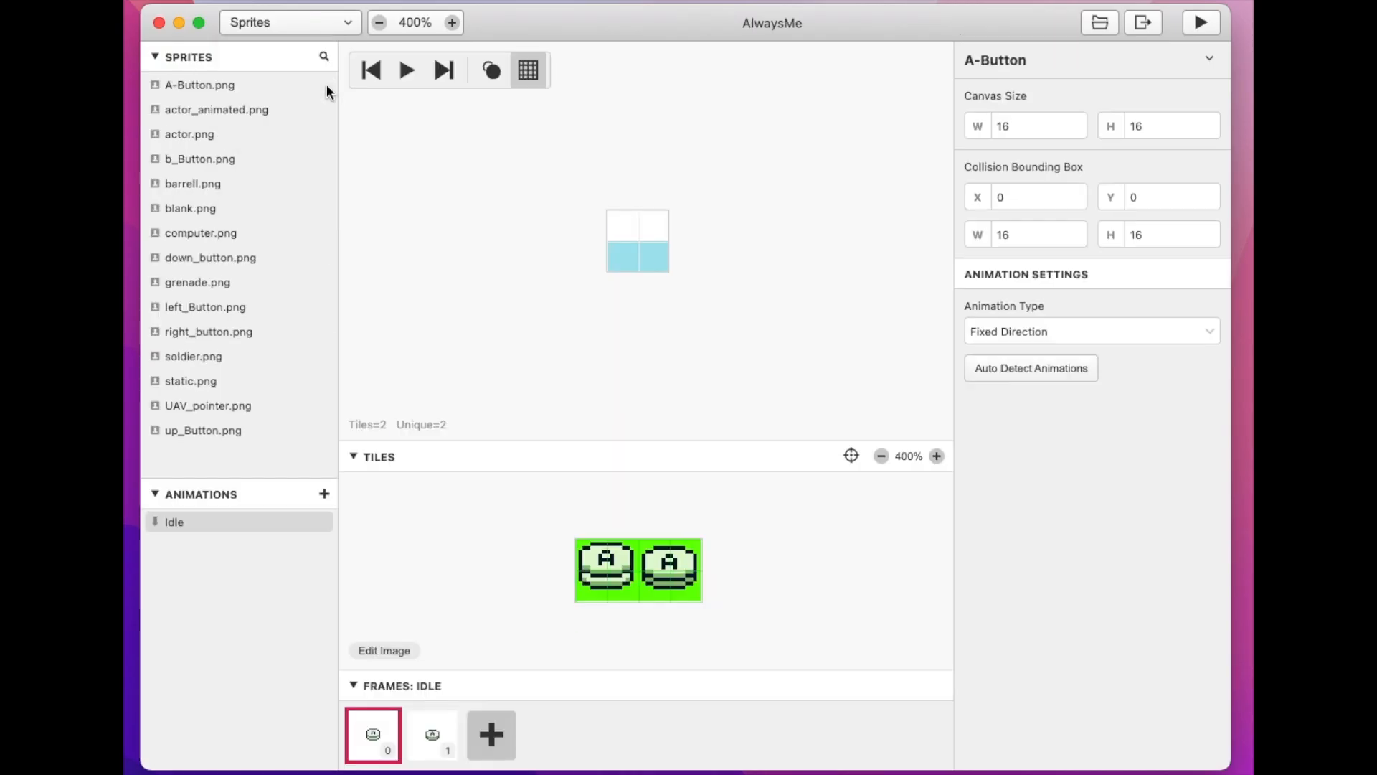
pyautogui.click(192, 161)
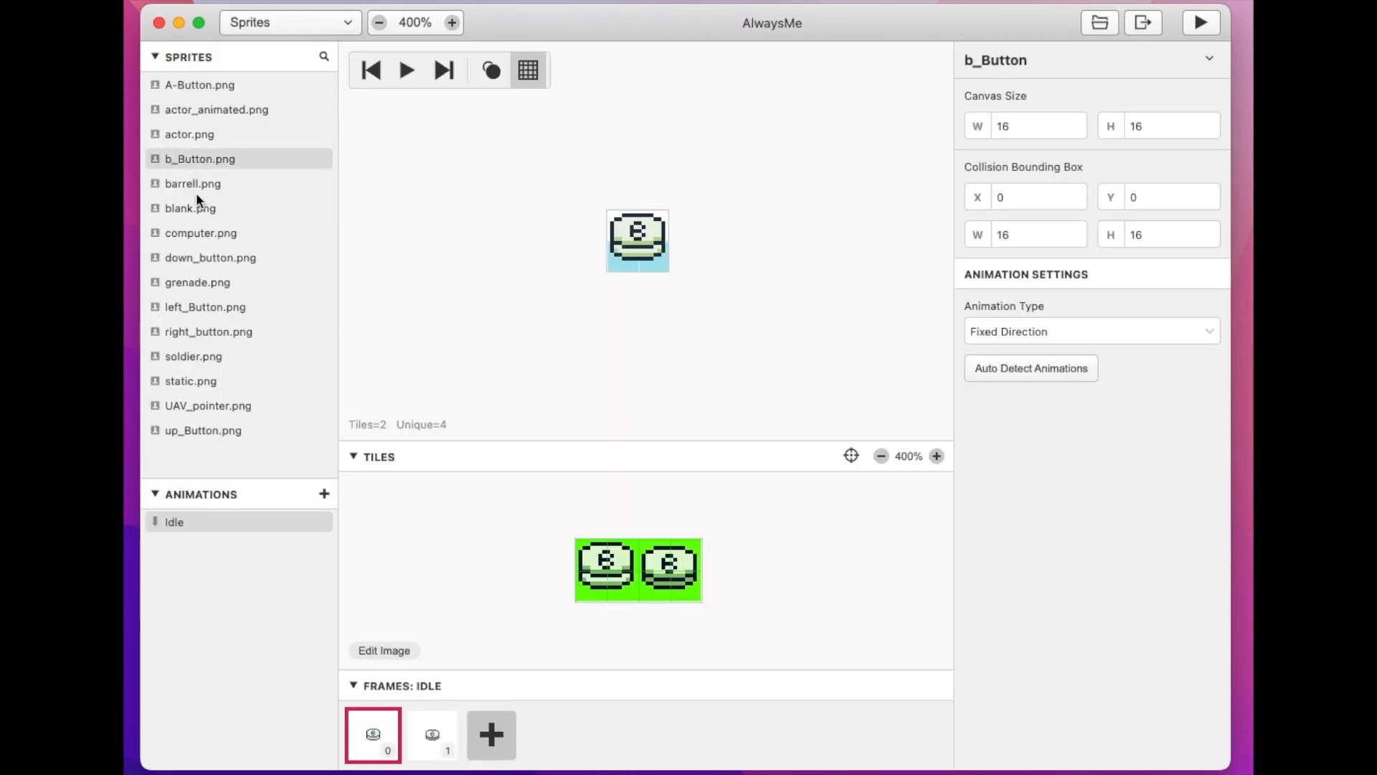
pyautogui.click(195, 202)
pyautogui.click(196, 235)
pyautogui.click(206, 260)
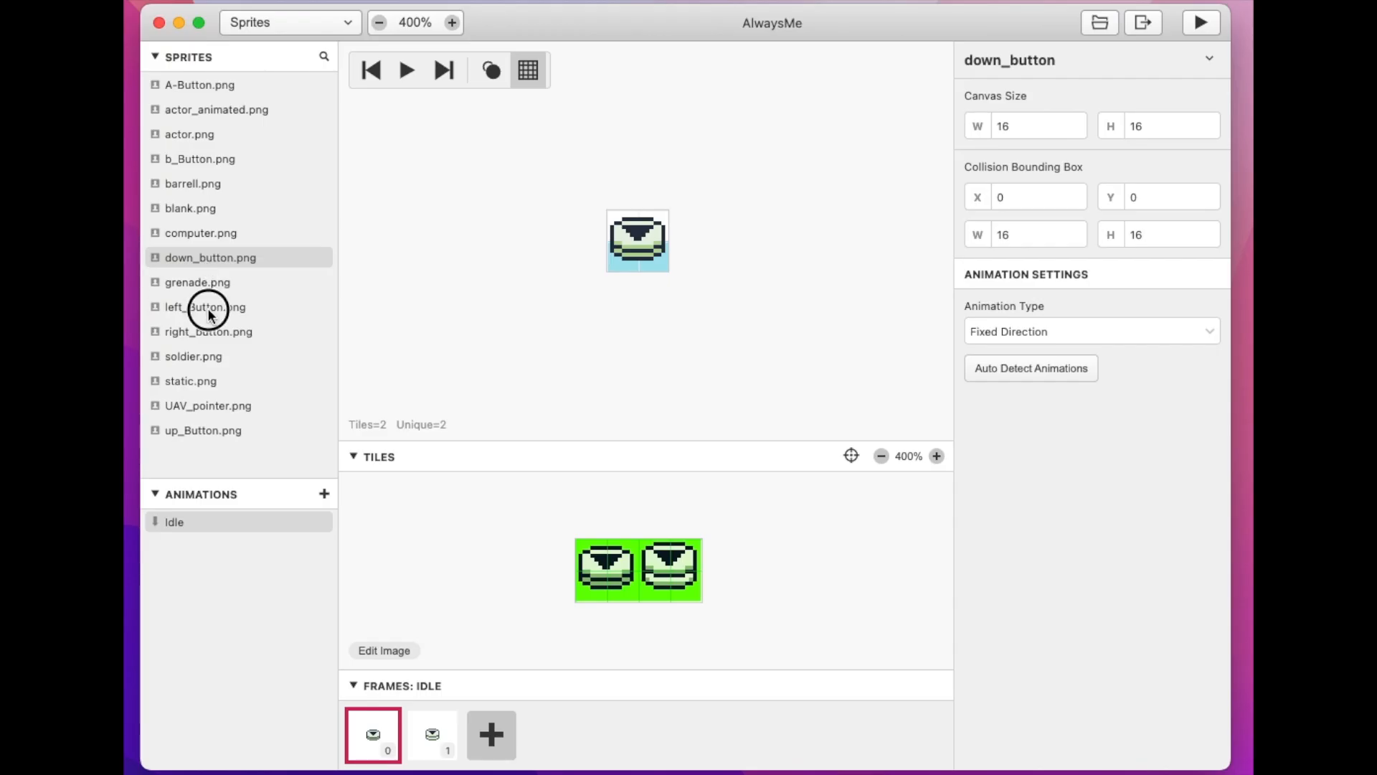
pyautogui.click(206, 307)
# - Look through the project's Music, Sound Effects and Palettes views
pyautogui.click(295, 24)
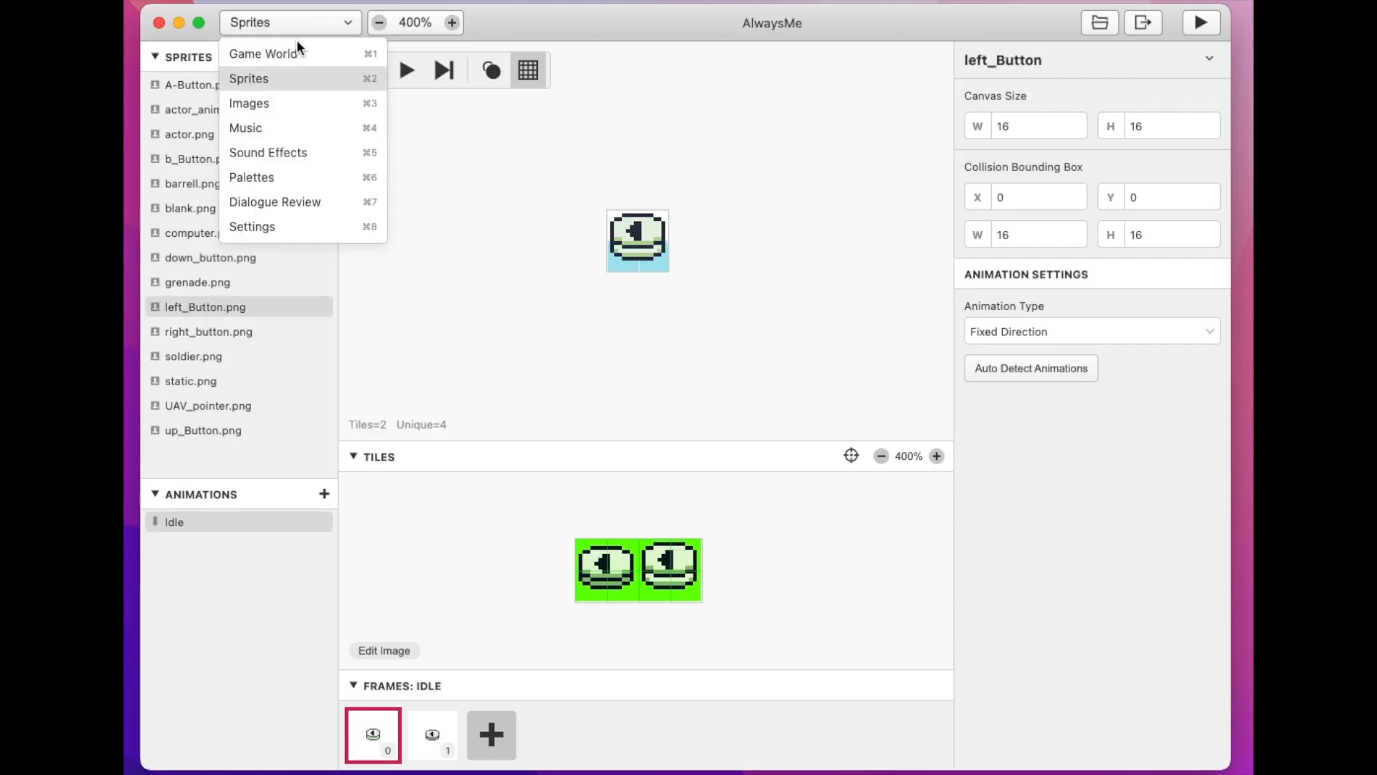
pyautogui.click(299, 125)
pyautogui.click(340, 24)
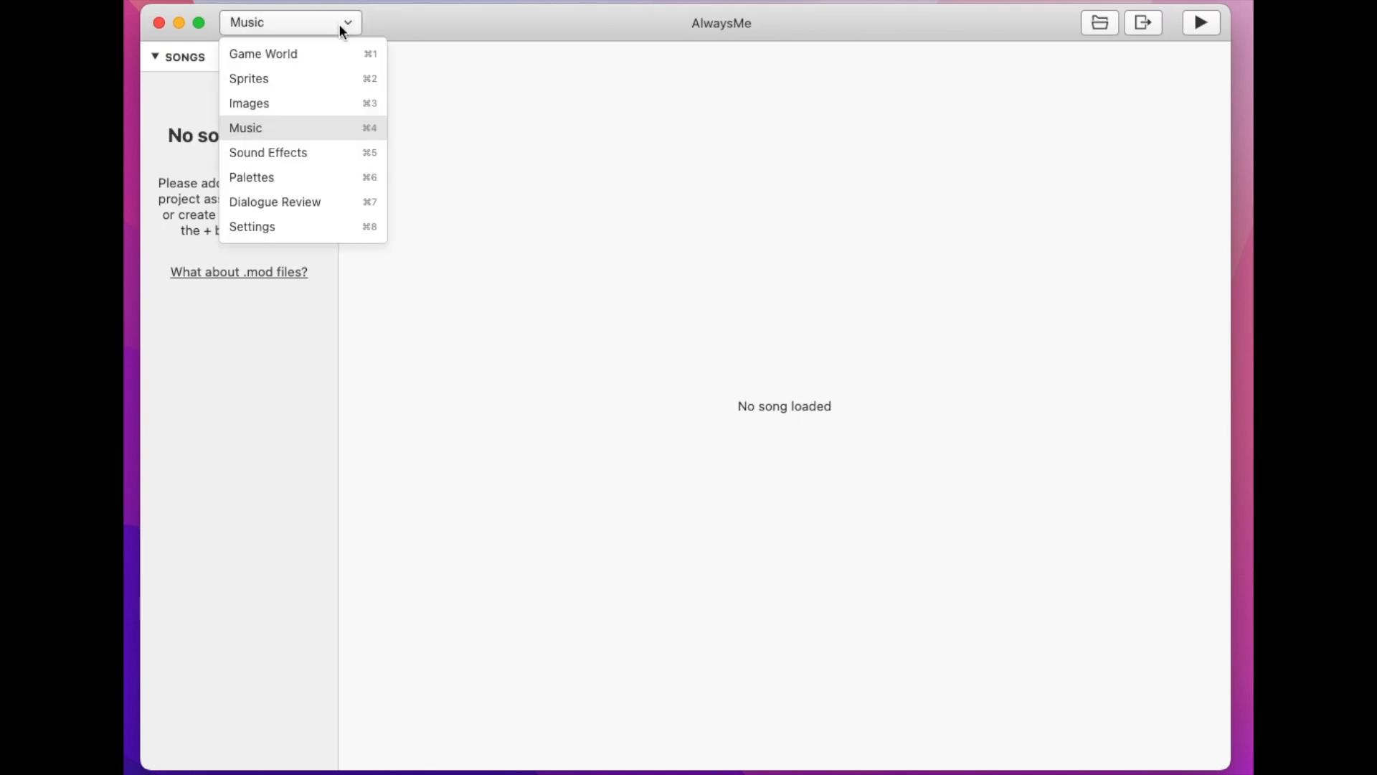
pyautogui.click(327, 152)
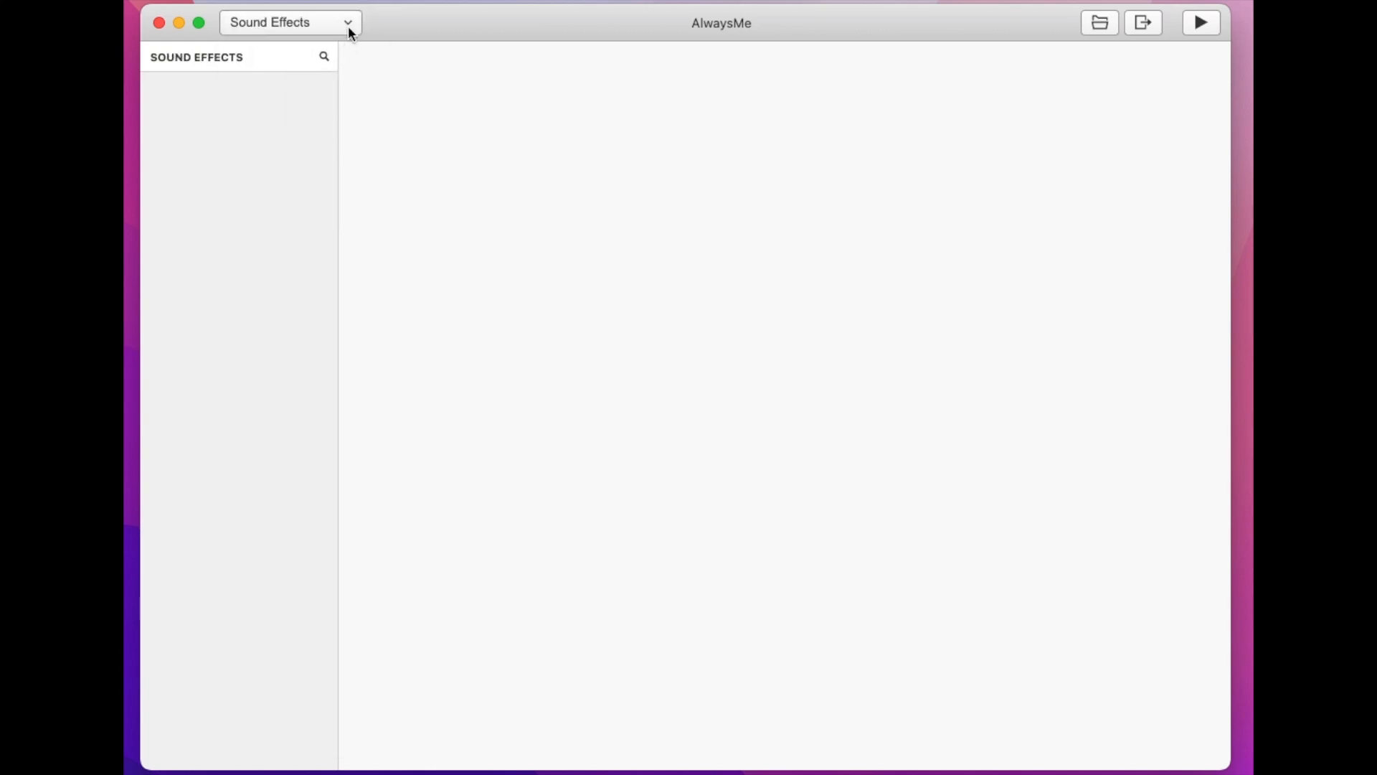
pyautogui.click(347, 23)
pyautogui.click(301, 174)
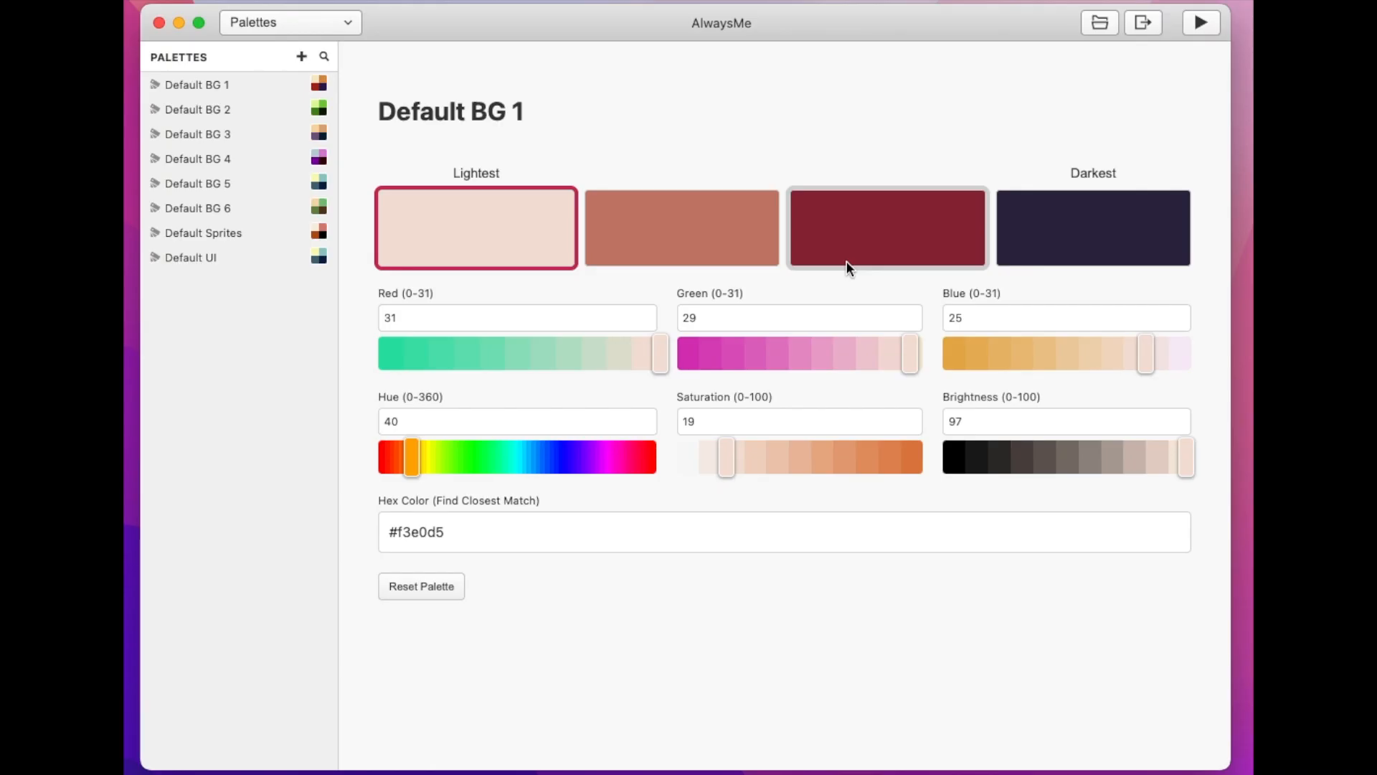
# - Open the Dialogue Review and locate Scene 10 in the Game World from there
pyautogui.click(349, 25)
pyautogui.click(333, 202)
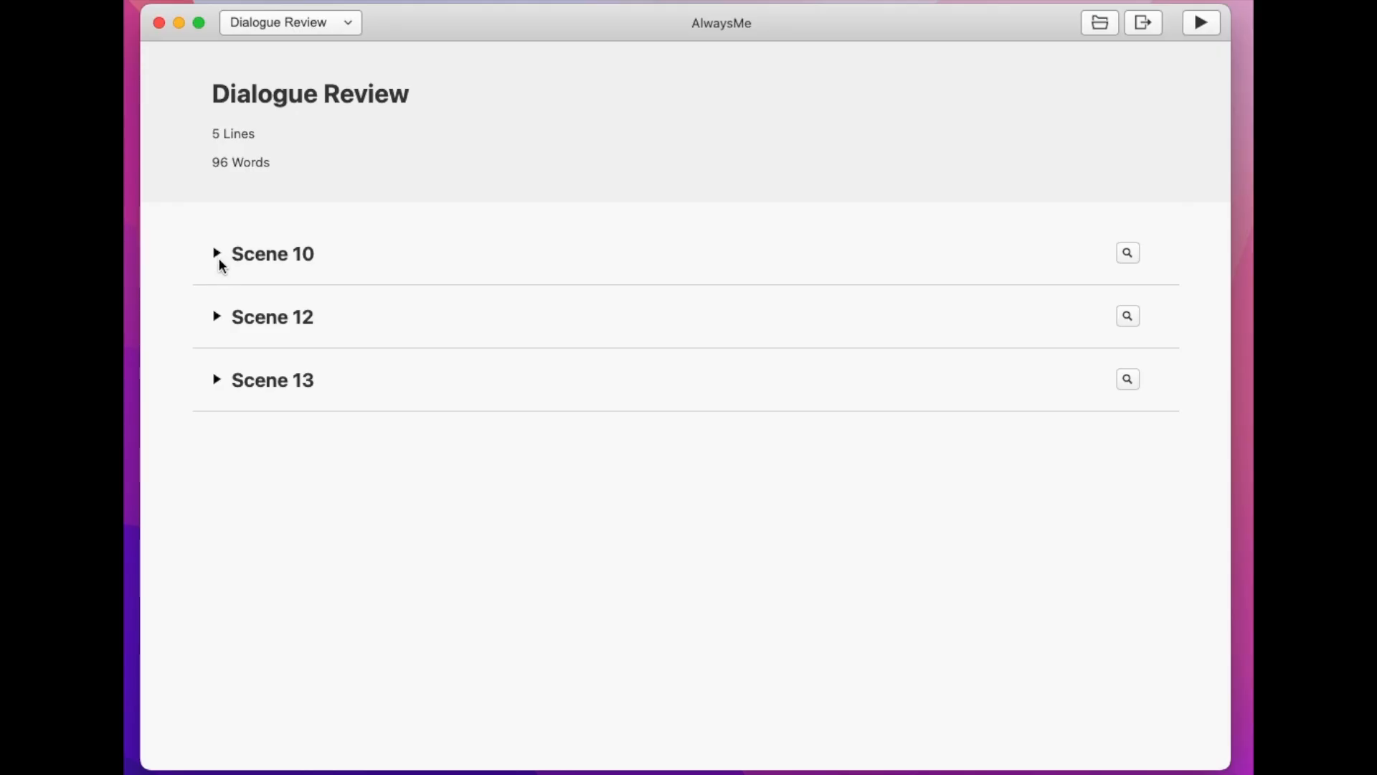
pyautogui.click(1132, 253)
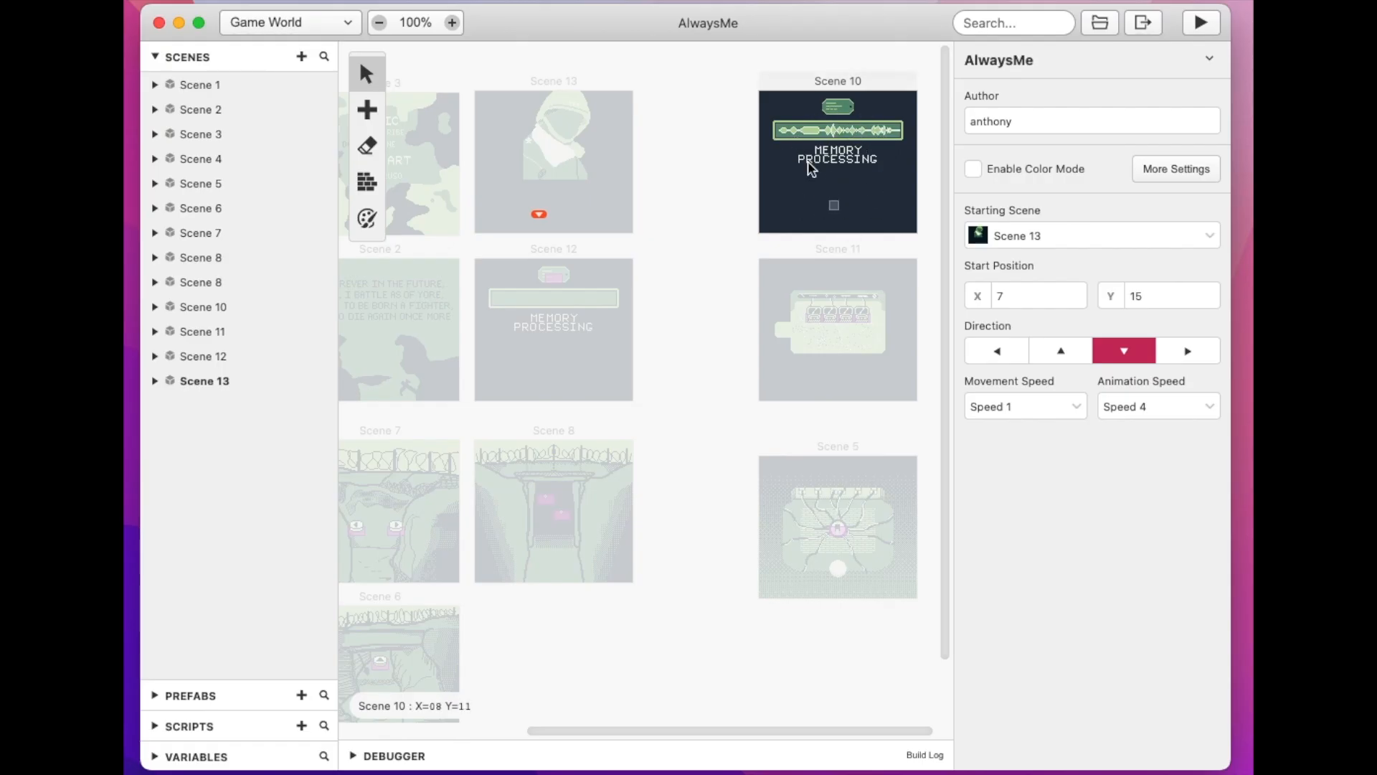
# - Return to the Dialogue Review, read through all of Scene 12's dialogue lines and collapse the scene again
pyautogui.click(329, 20)
pyautogui.click(327, 200)
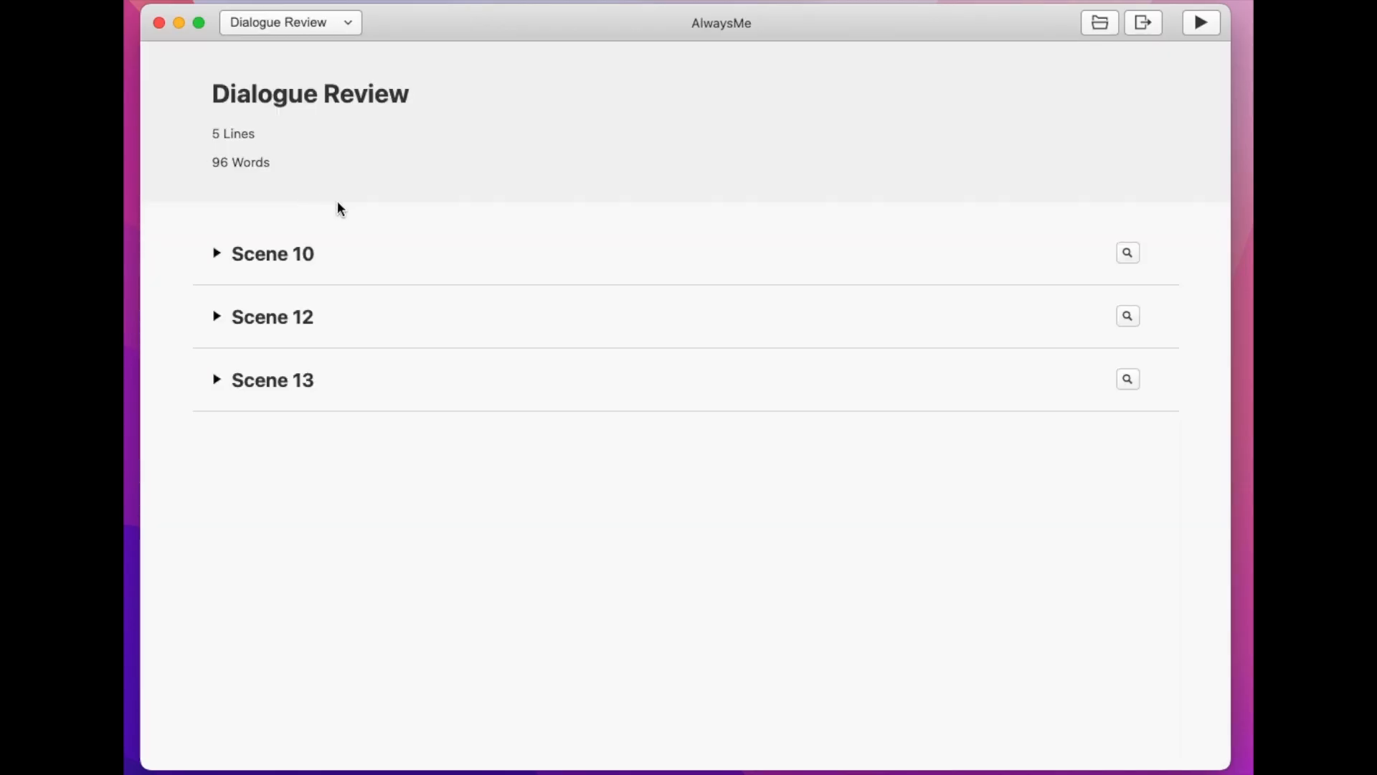
pyautogui.click(217, 319)
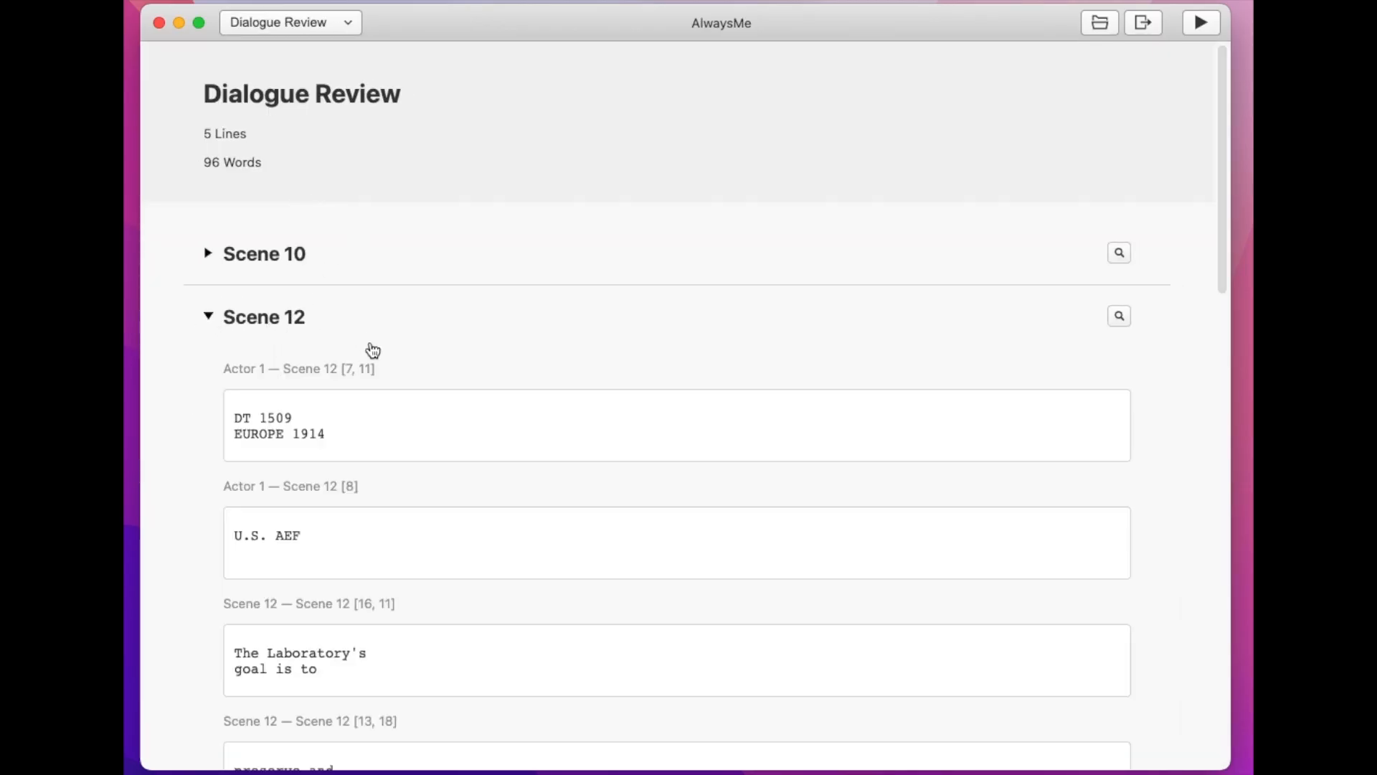
pyautogui.scroll(-5, 448, 355)
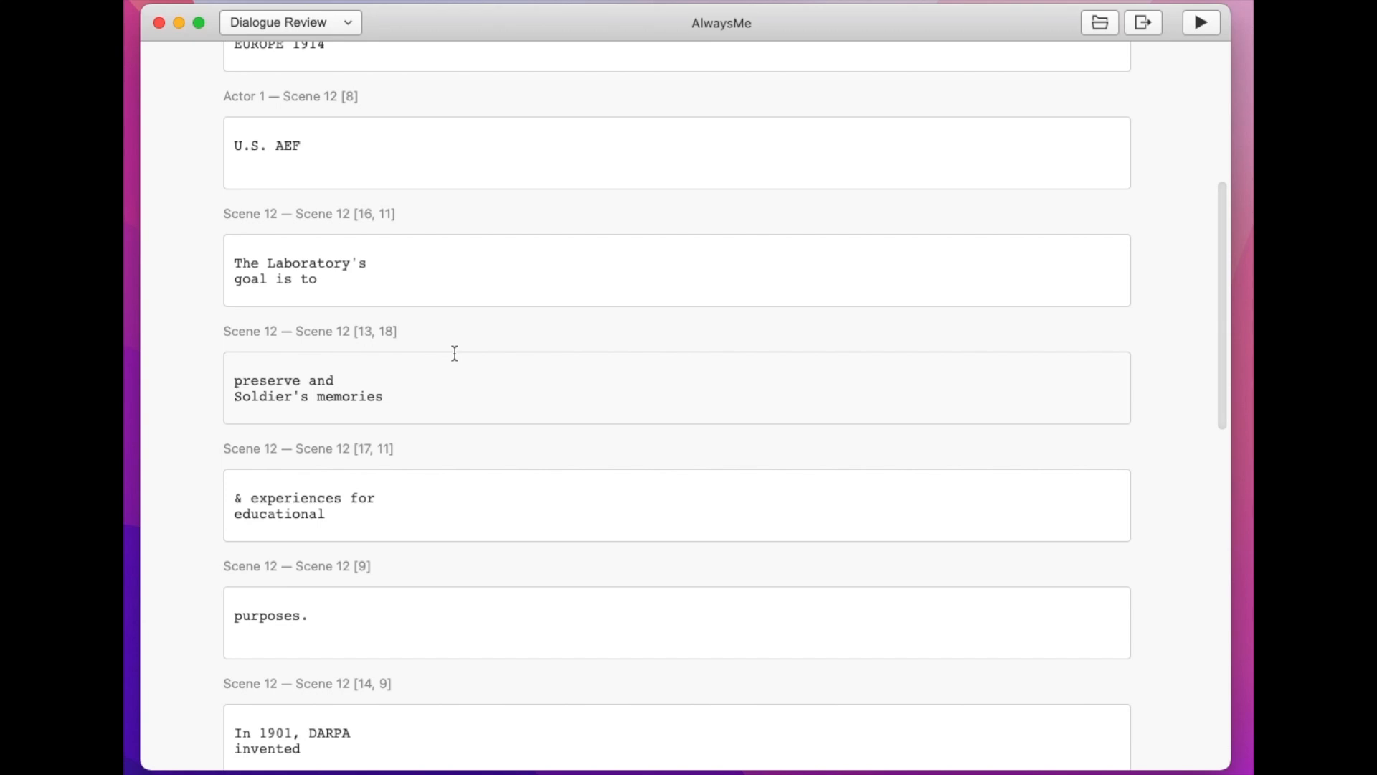
pyautogui.scroll(-6, 455, 353)
pyautogui.scroll(-8, 455, 355)
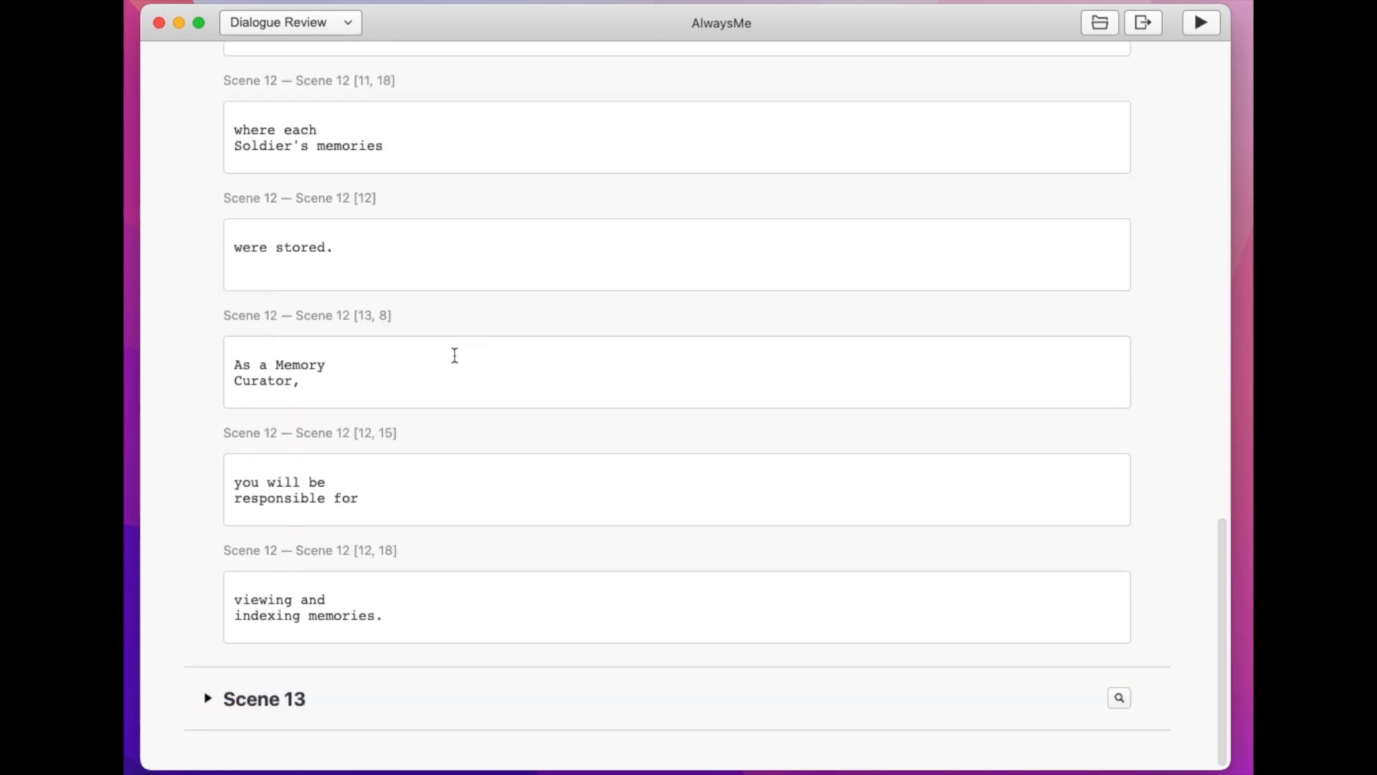
pyautogui.scroll(13, 454, 355)
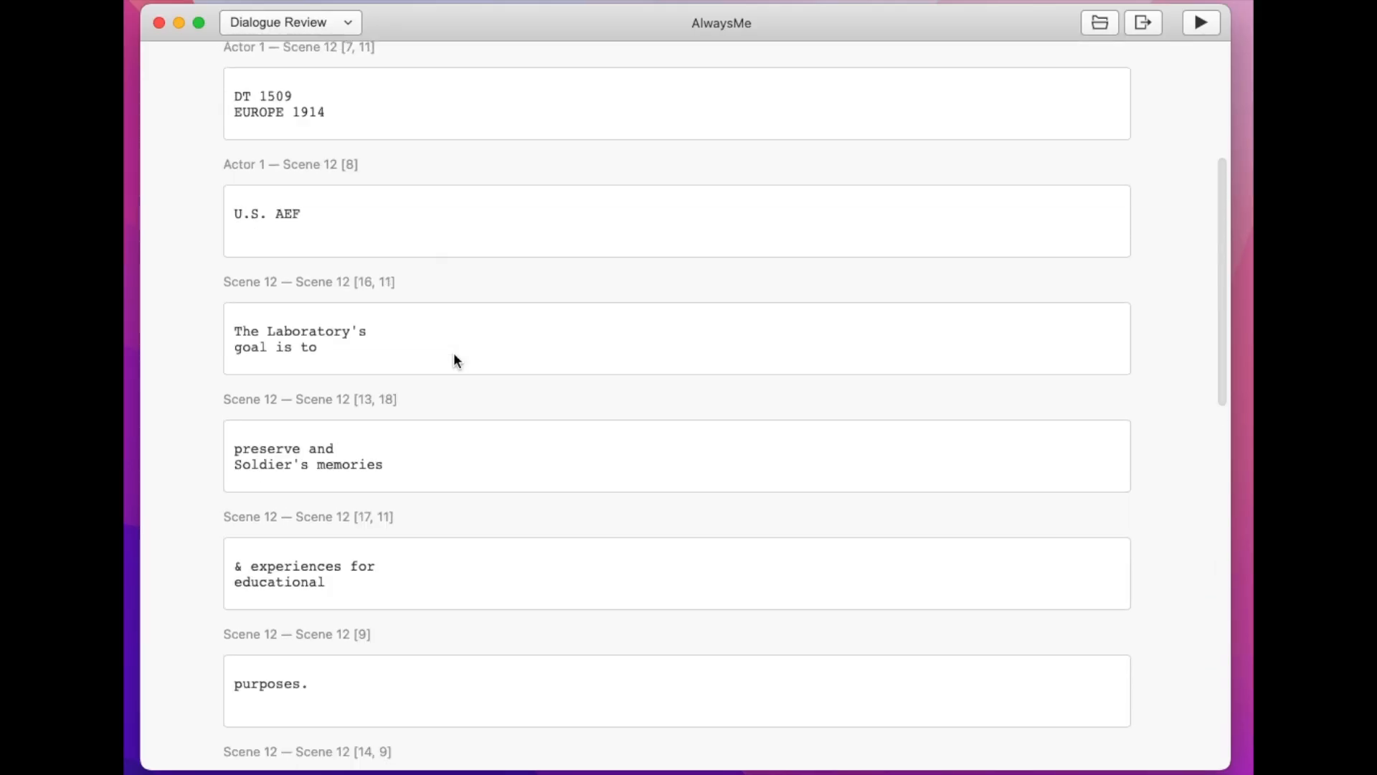
pyautogui.scroll(4, 454, 355)
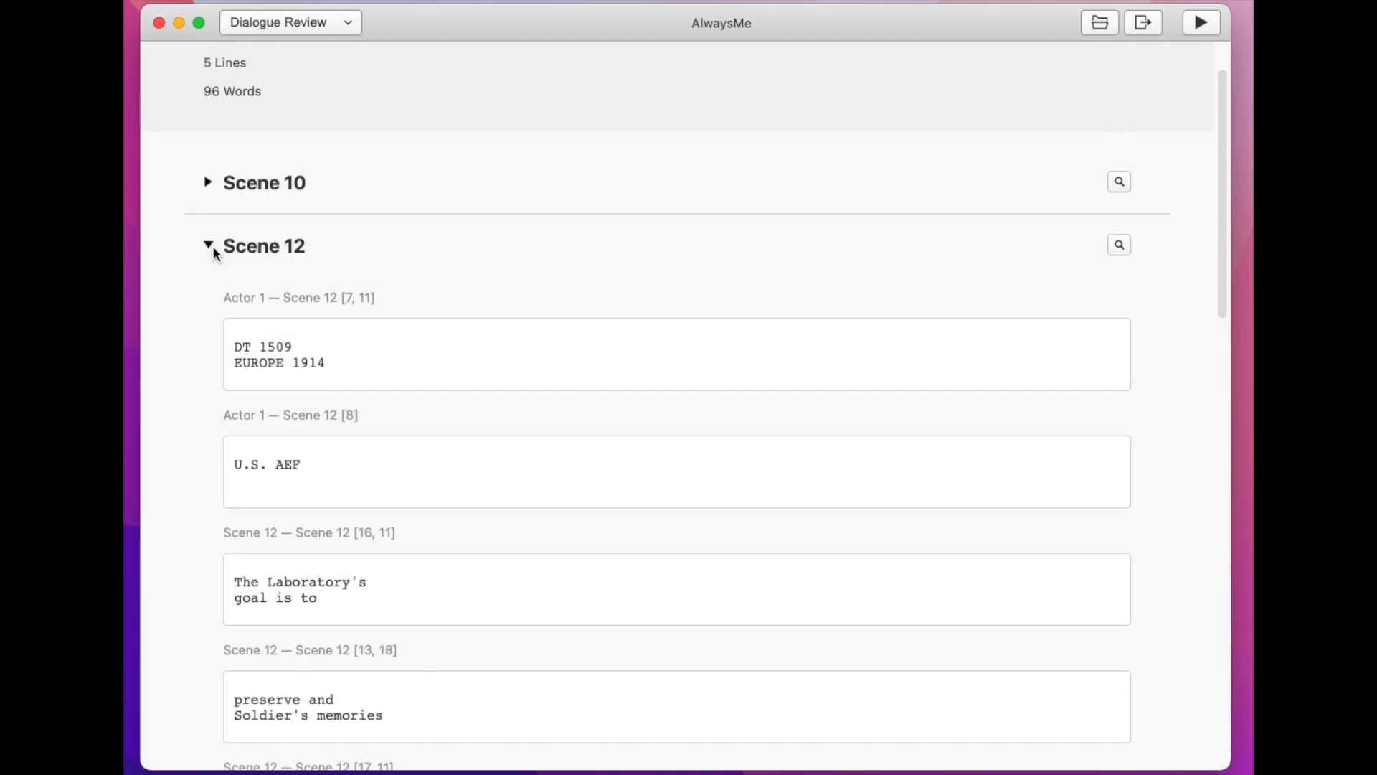
pyautogui.click(265, 246)
# - Expand Scene 13 in the Dialogue Review, read its dialogue lines and collapse it
pyautogui.click(256, 380)
pyautogui.scroll(-5, 308, 385)
pyautogui.scroll(3, 314, 385)
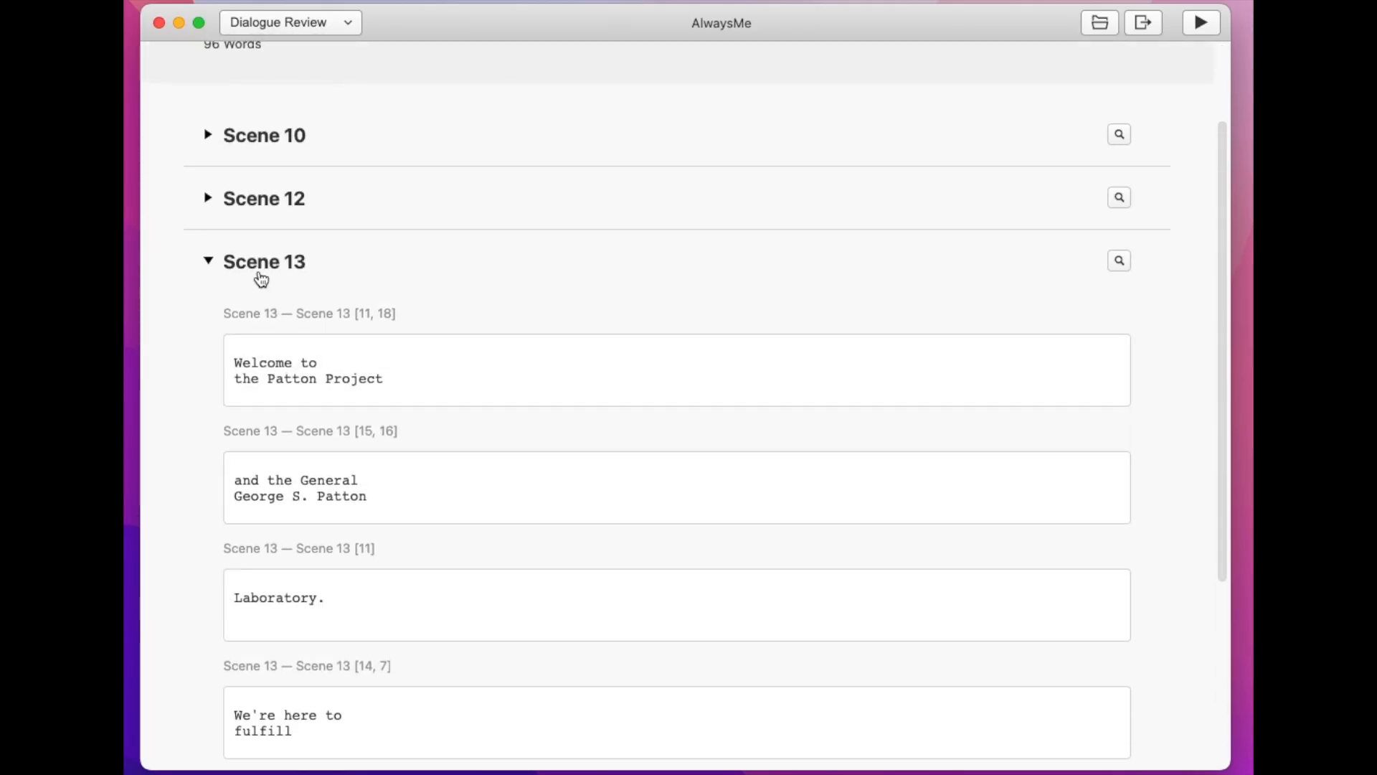
pyautogui.click(227, 262)
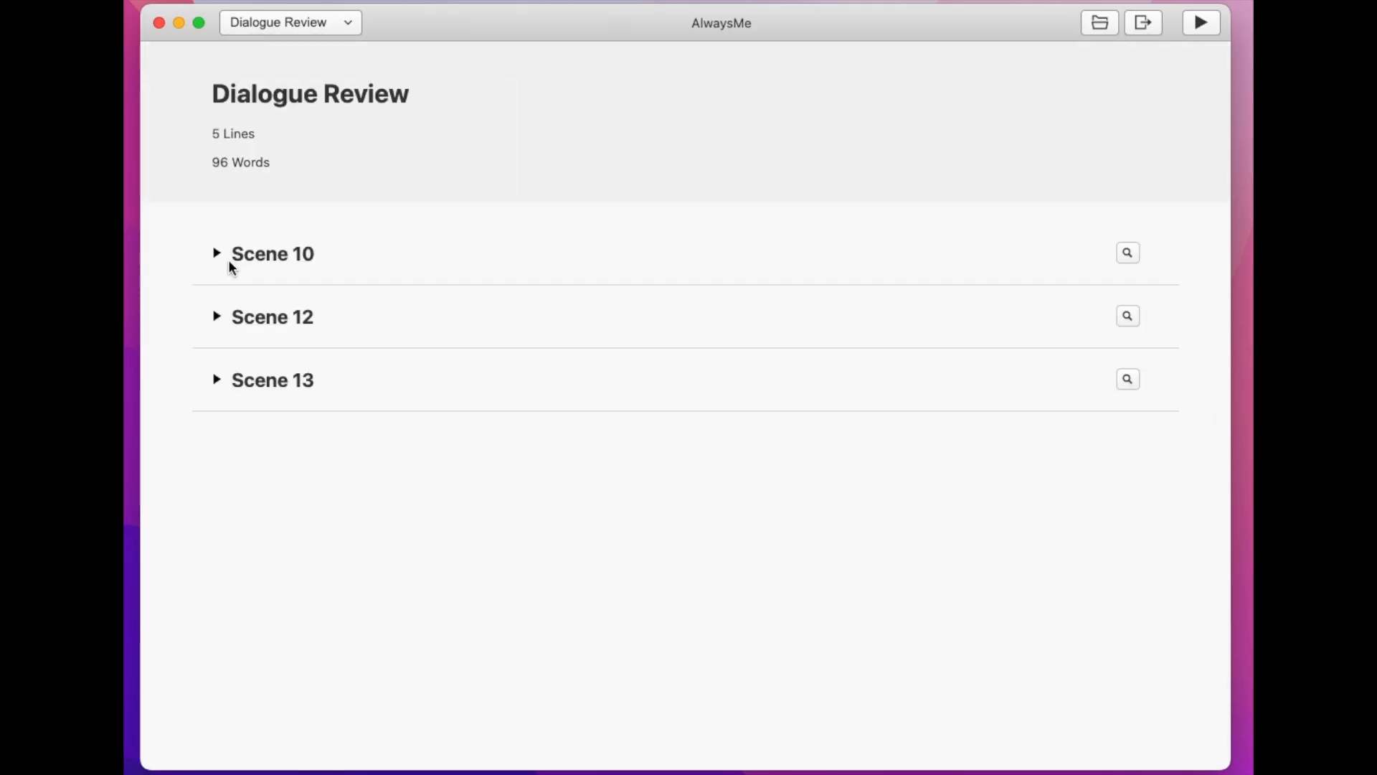
# - Open the project Settings and look through the sections from Color Options down to Build Options
pyautogui.click(348, 24)
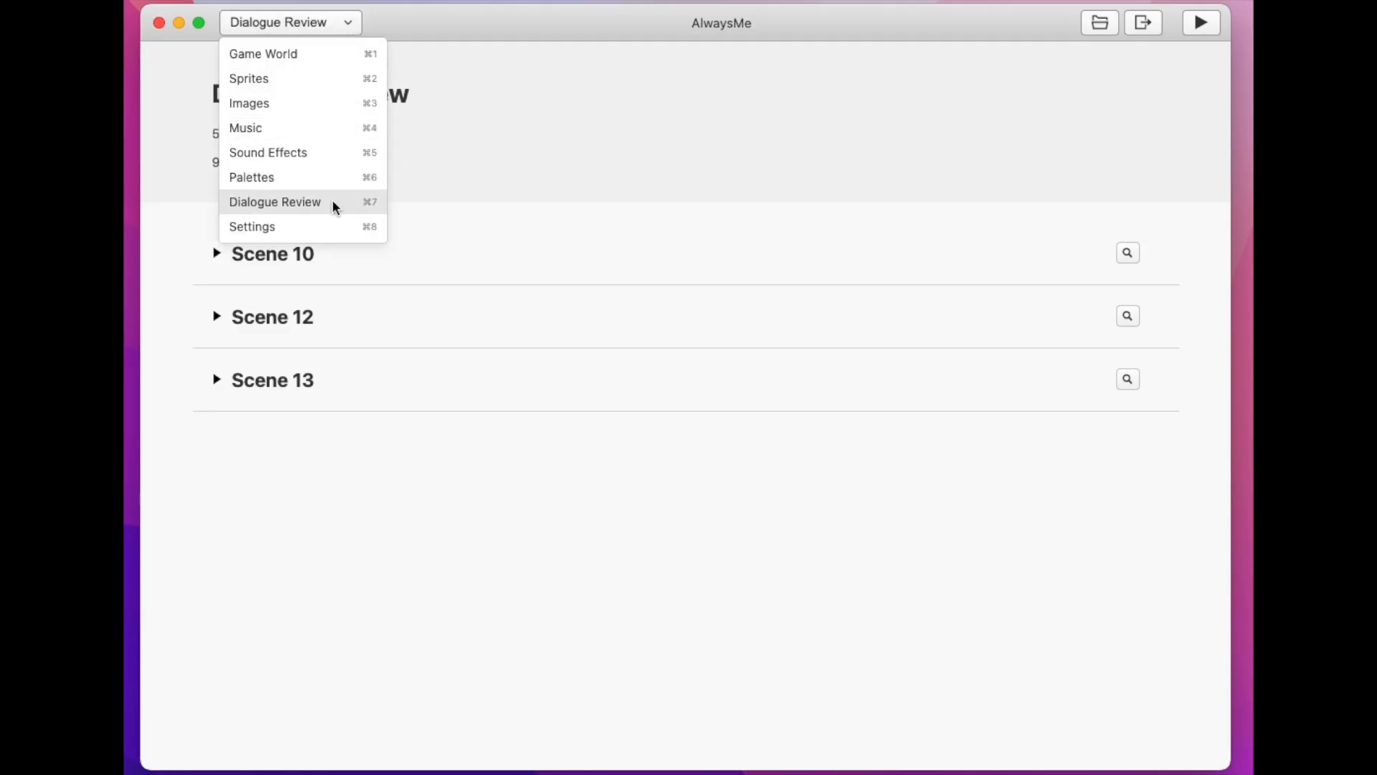
pyautogui.click(333, 228)
pyautogui.scroll(-3, 608, 383)
pyautogui.scroll(-15, 608, 388)
pyautogui.scroll(-5, 609, 387)
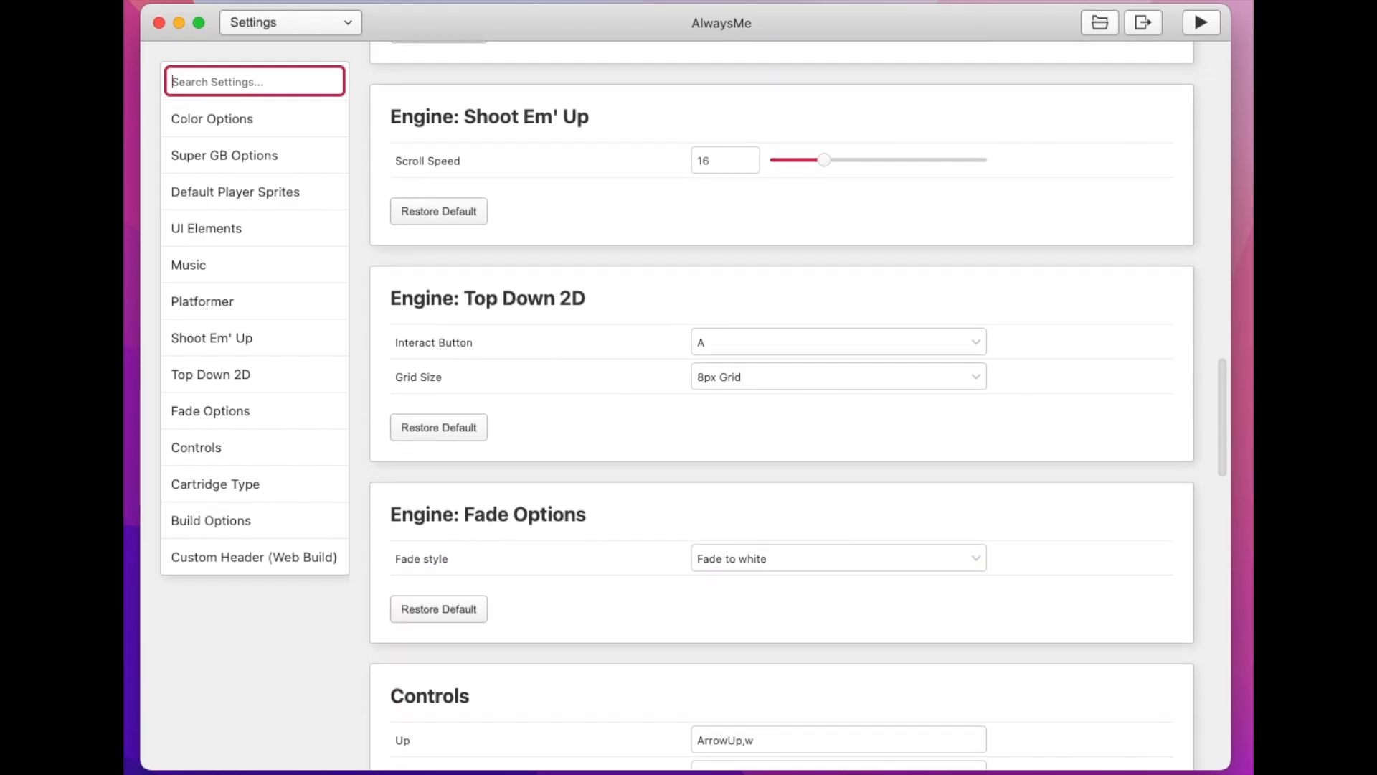
pyautogui.scroll(-15, 608, 387)
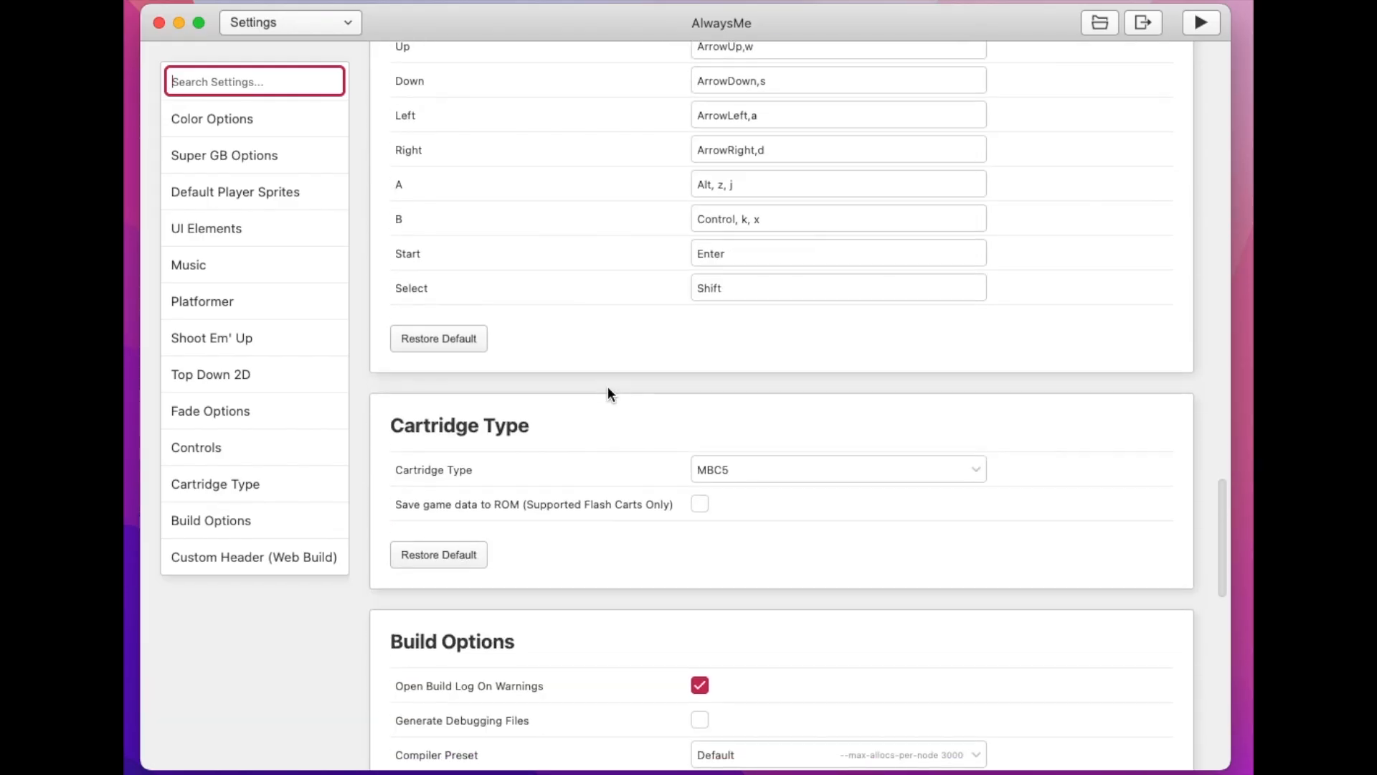
pyautogui.scroll(20, 608, 386)
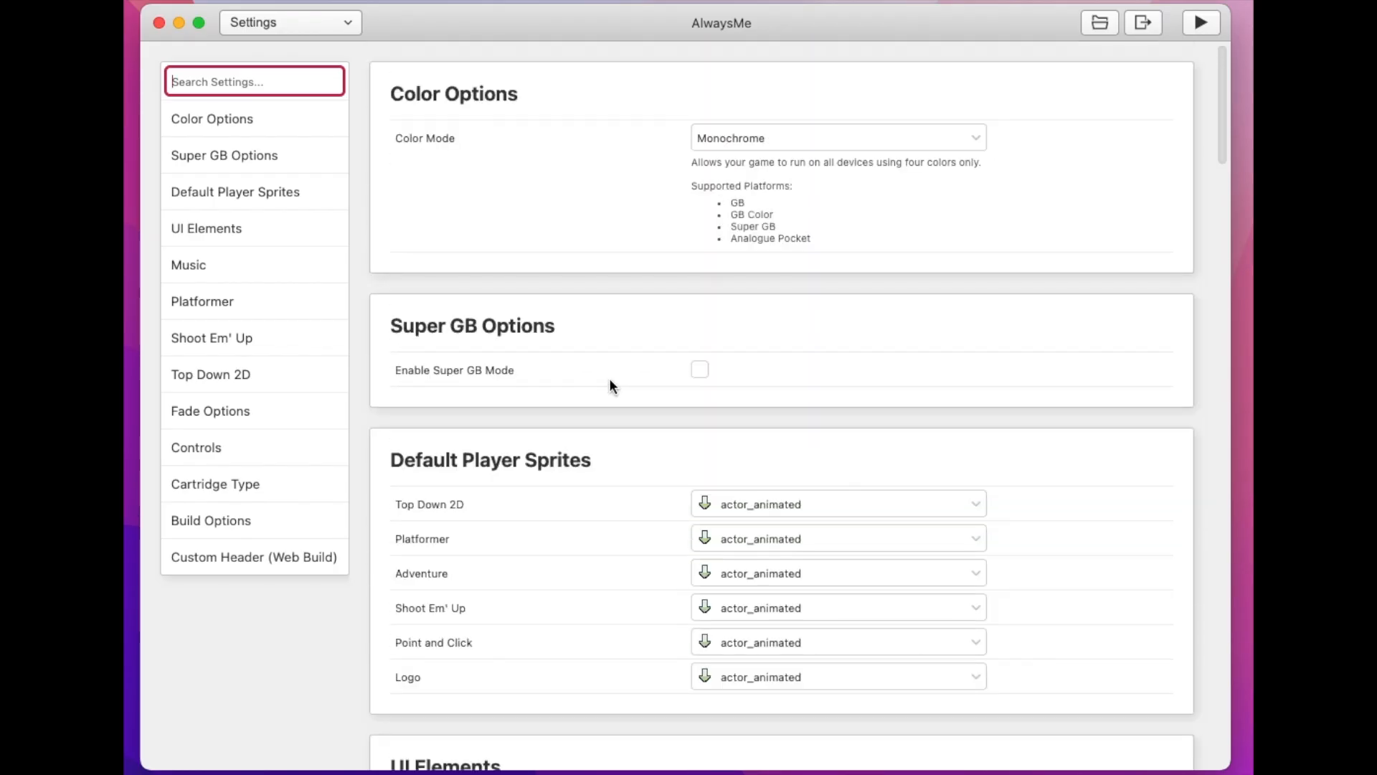
# - Return to the Game World and select Scene 11 to view its properties
pyautogui.click(312, 22)
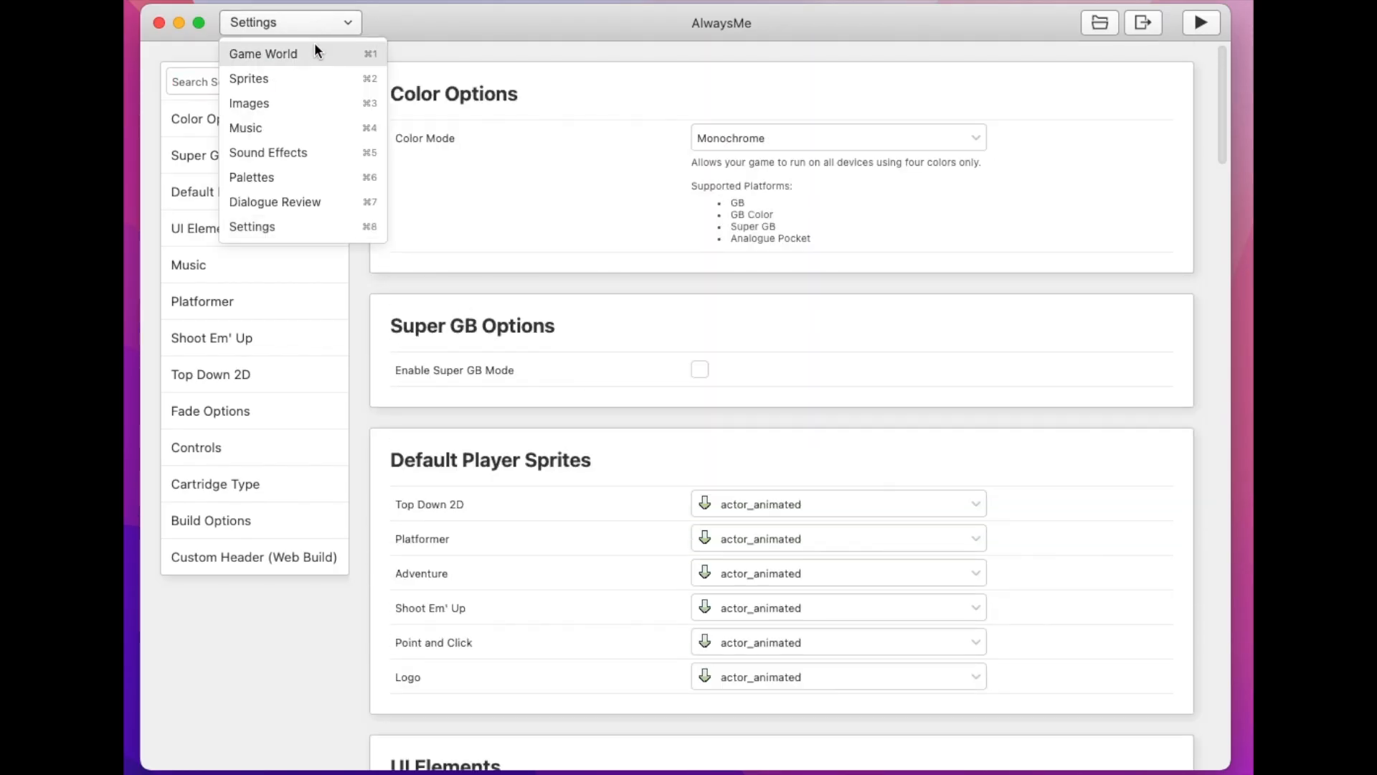
pyautogui.click(316, 52)
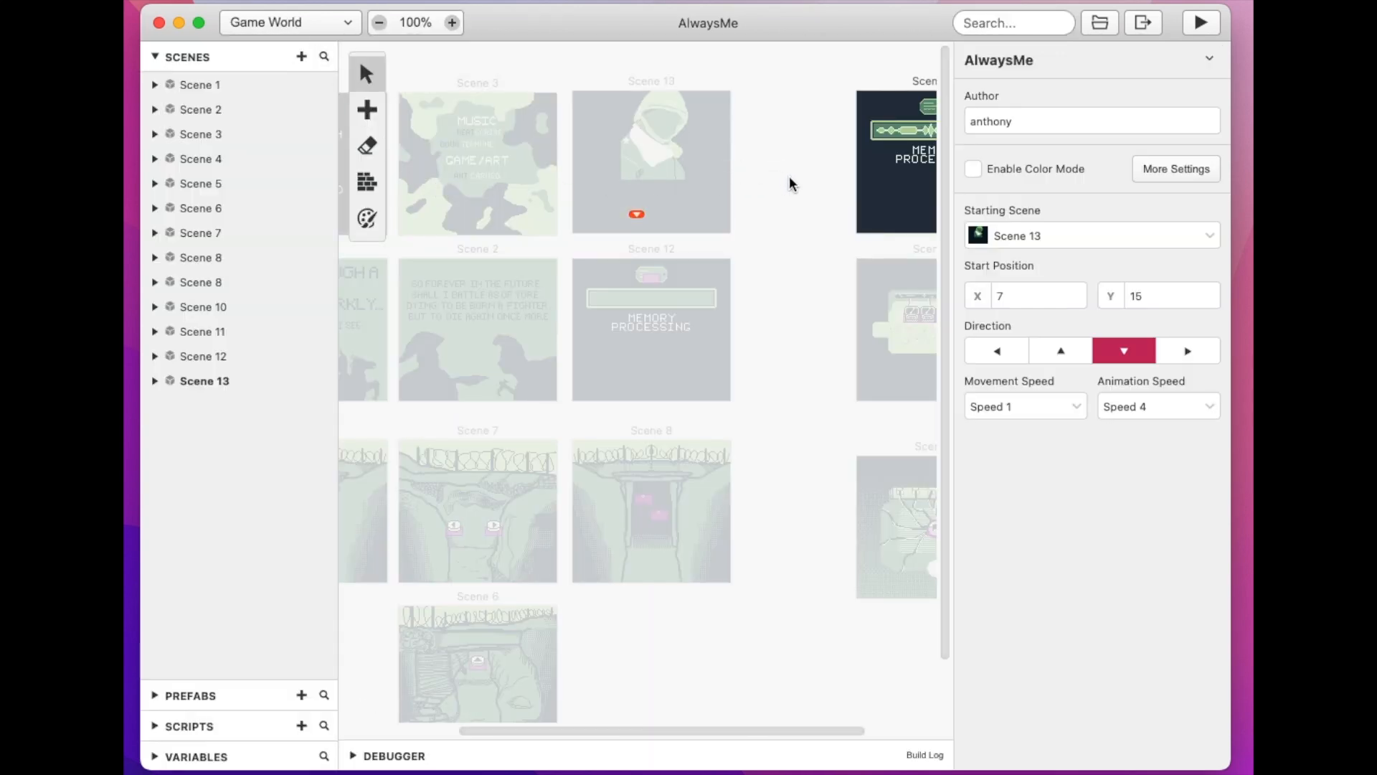
pyautogui.click(871, 284)
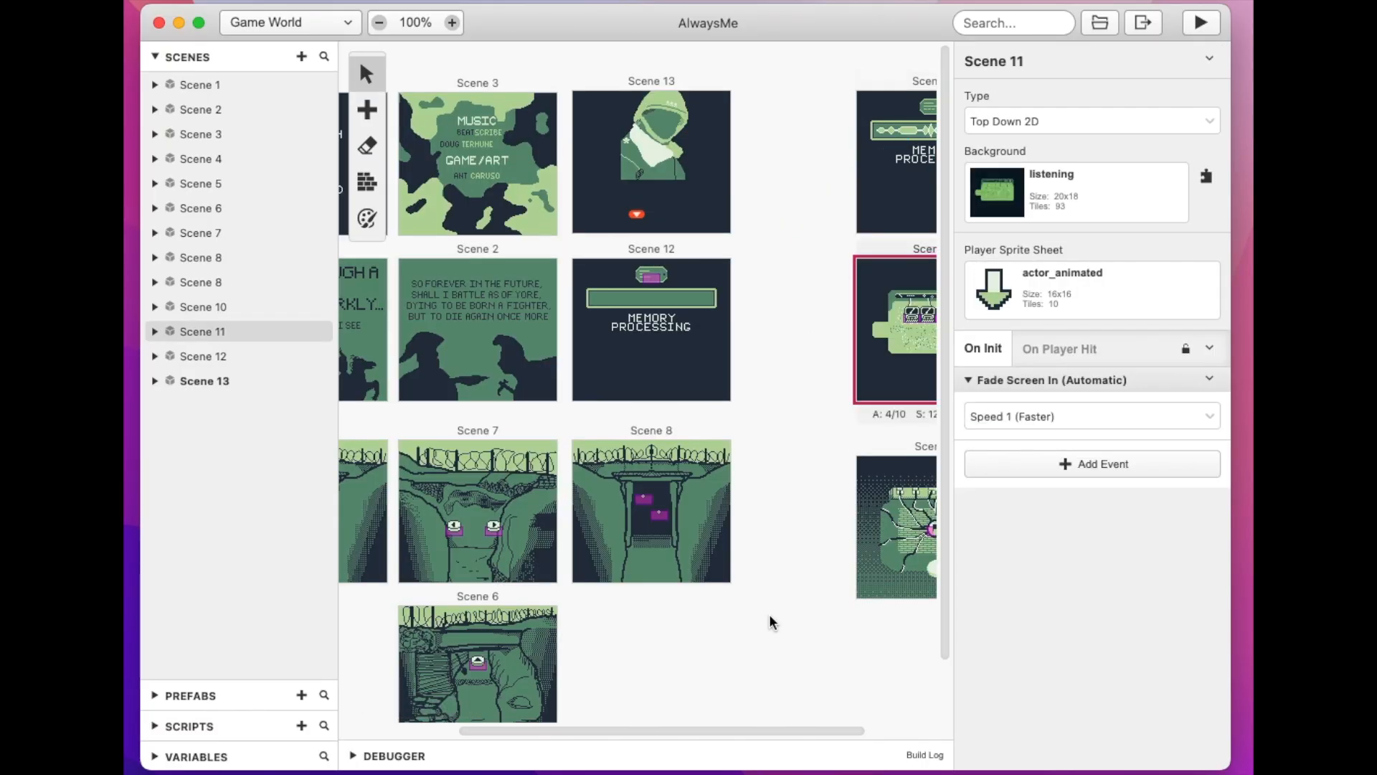
pyautogui.moveTo(846, 730); pyautogui.dragTo(743, 725)
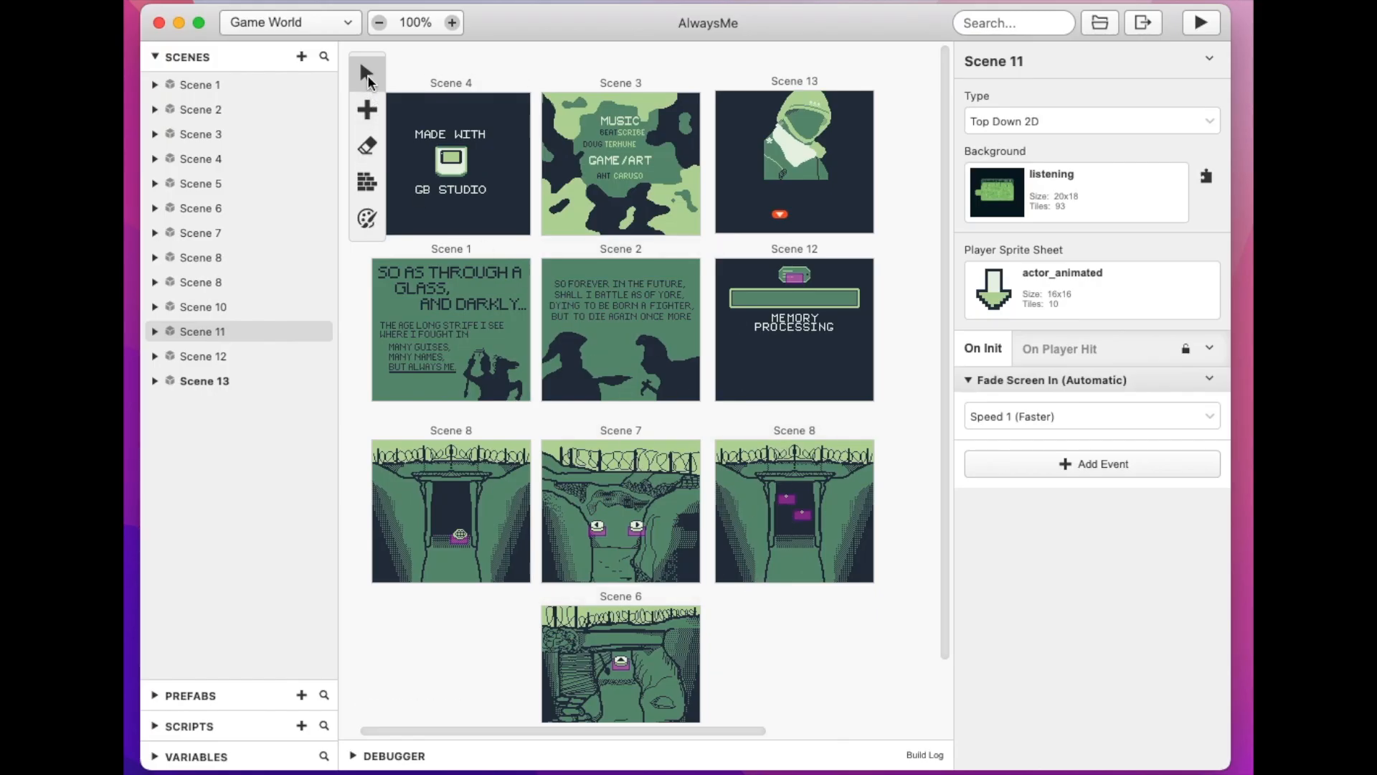
# - Look at the kinds of objects that can be added and try the eraser's large and small brush sizes, leaving the scenes unedited
pyautogui.click(374, 115)
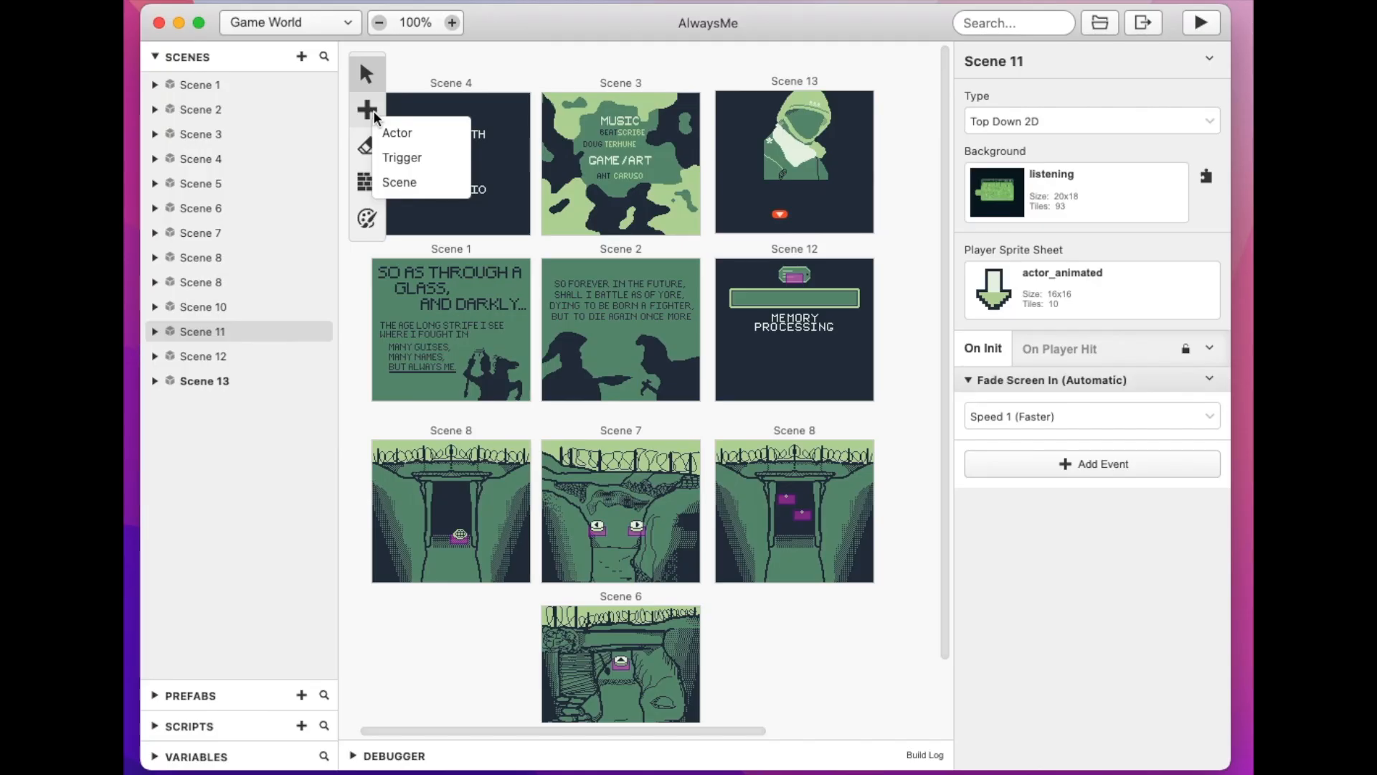
pyautogui.click(367, 146)
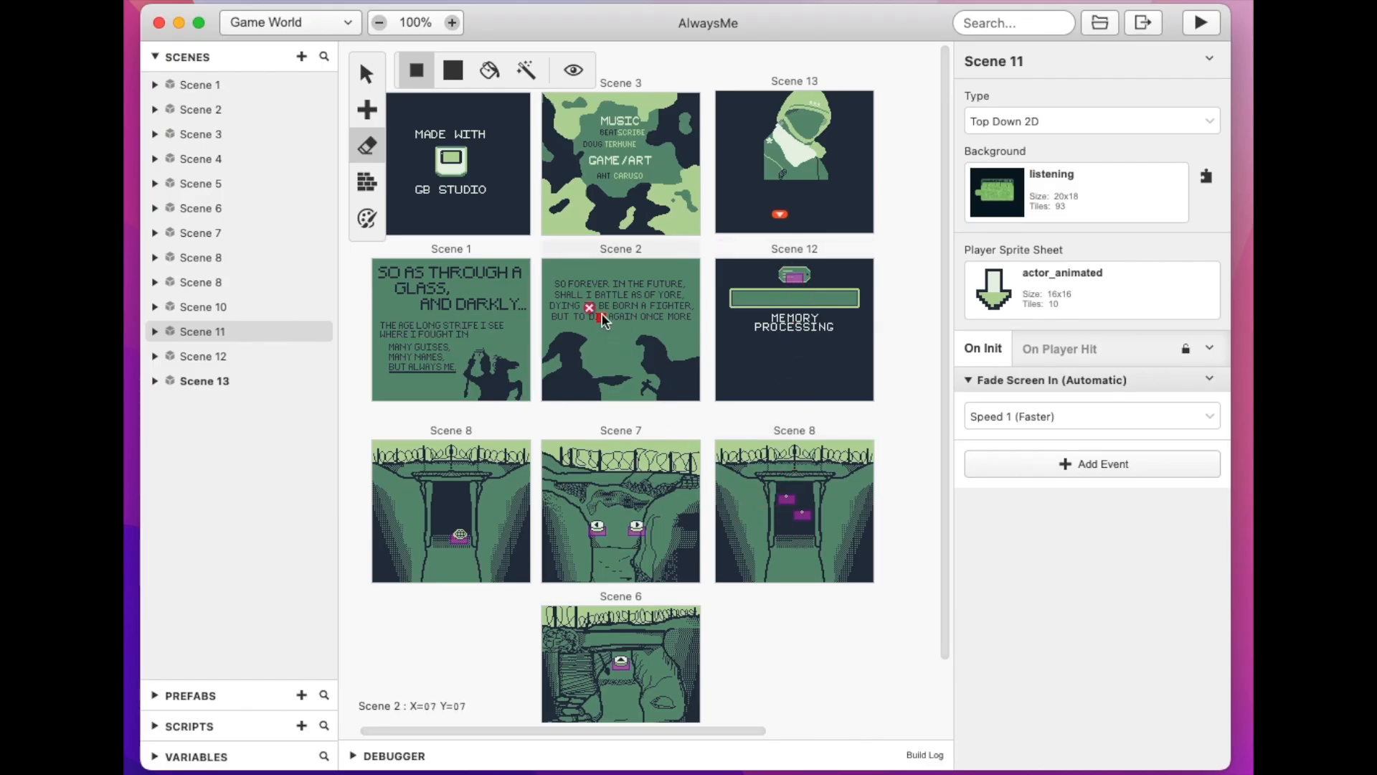
pyautogui.click(453, 70)
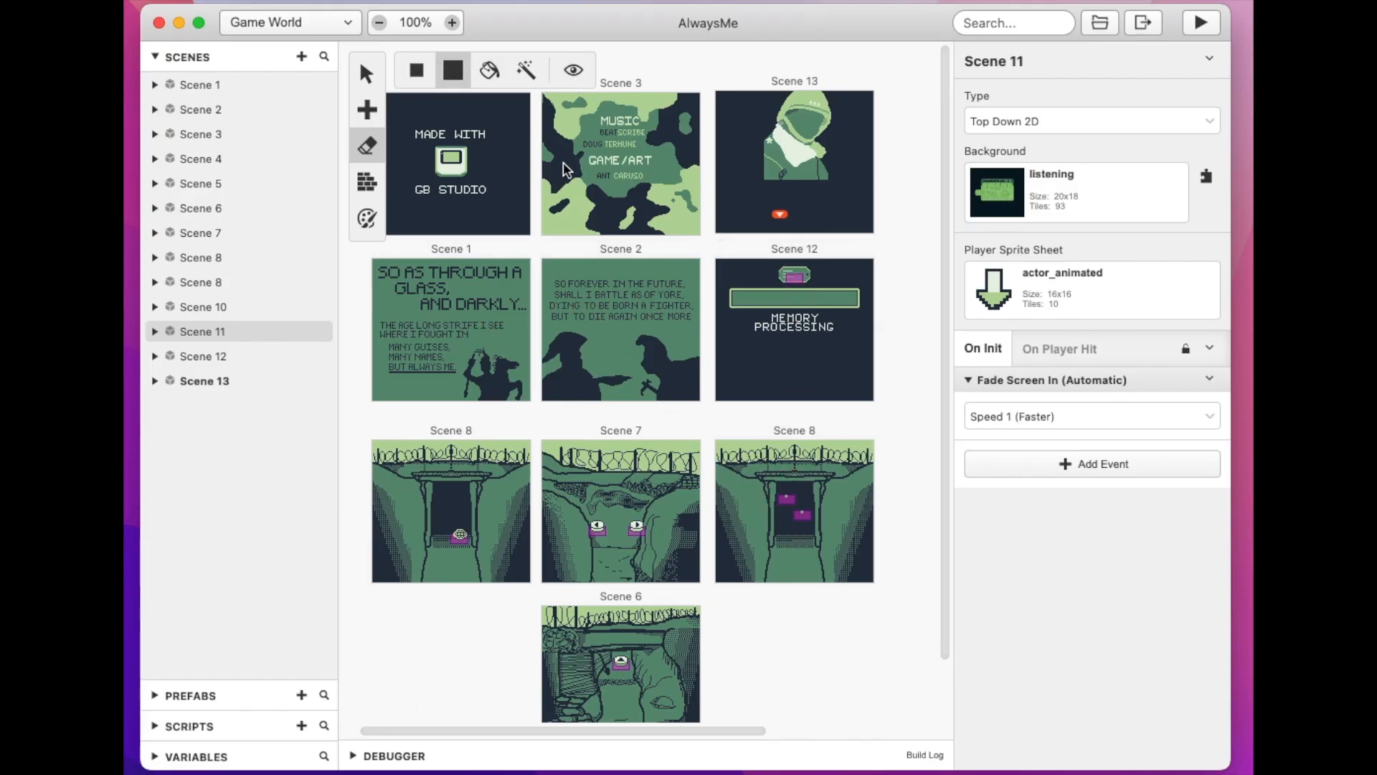
pyautogui.click(416, 70)
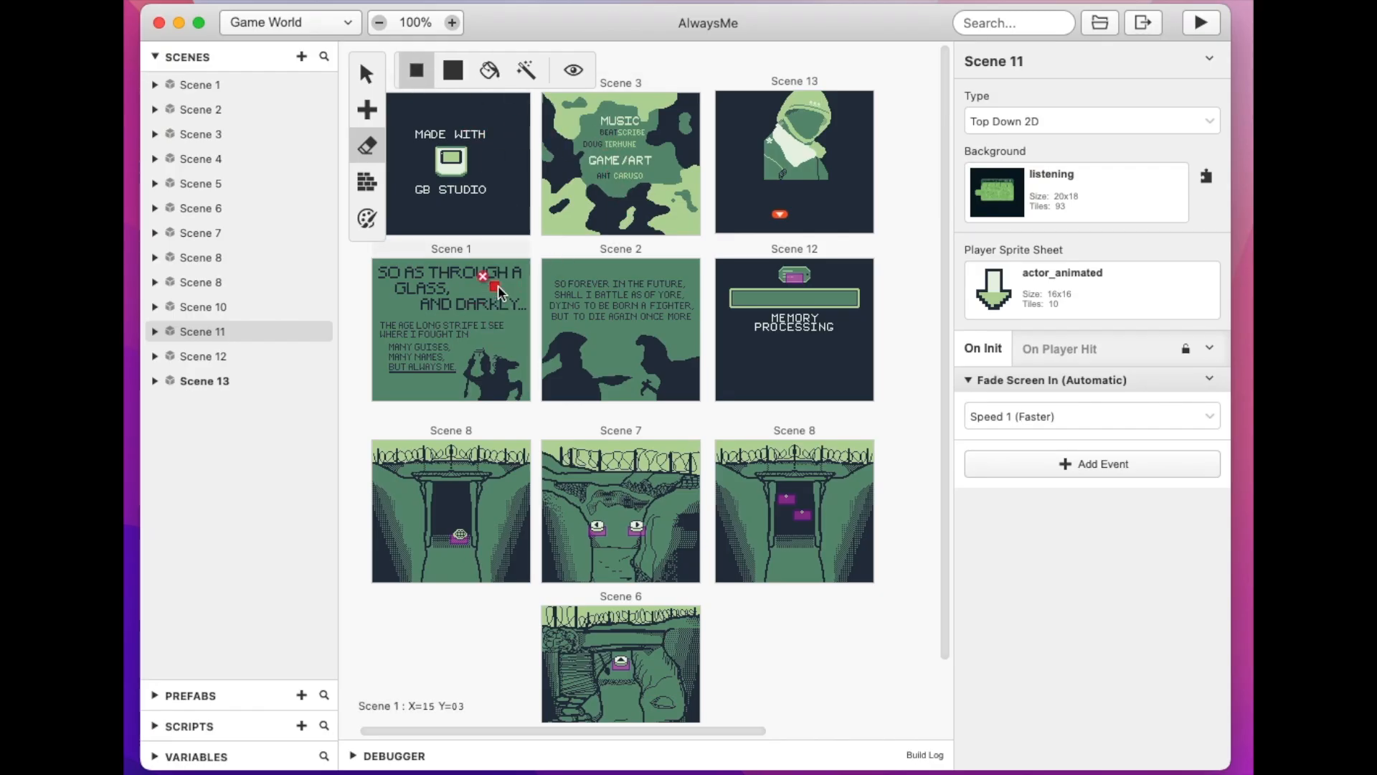
pyautogui.press('Escape')
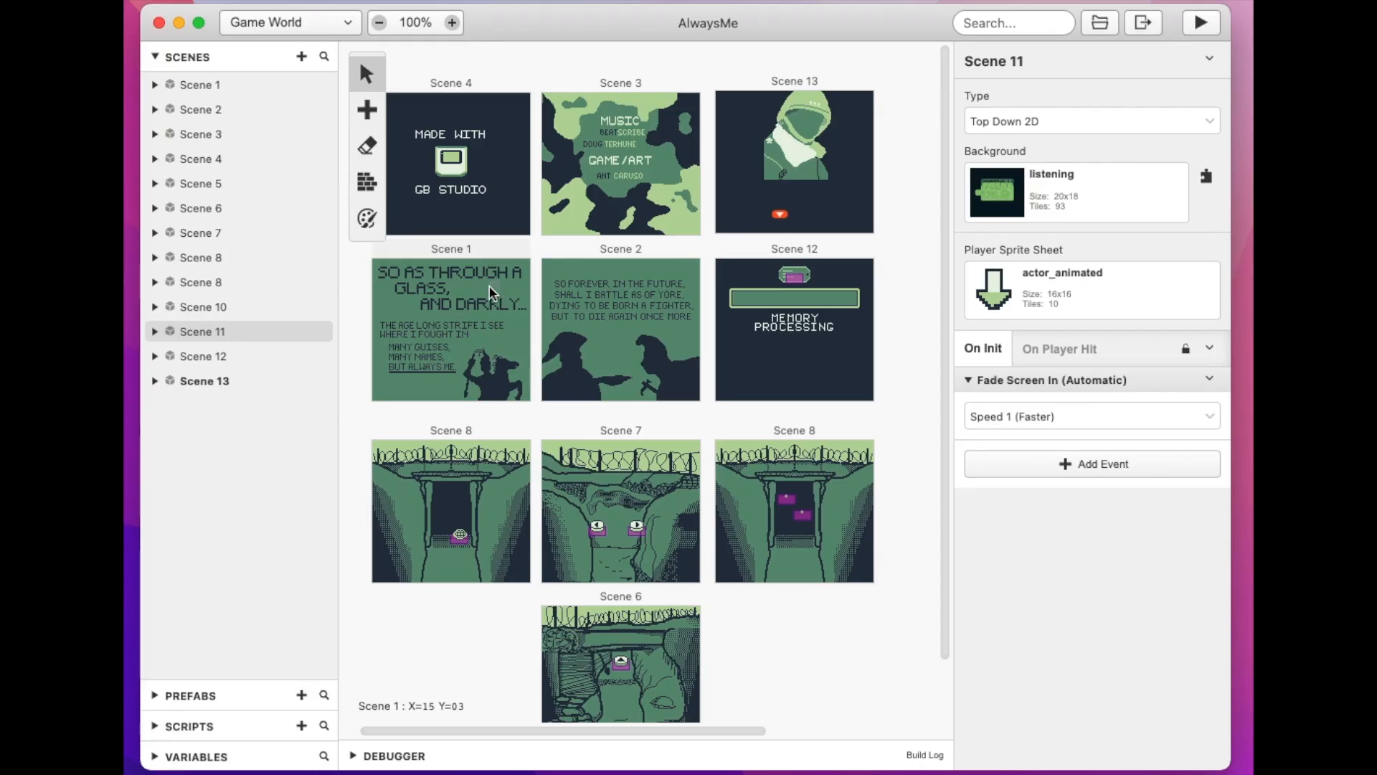
# - Examine the collision painting options with the blue collision type selected, and try the color tool without enabling color mode
pyautogui.click(366, 183)
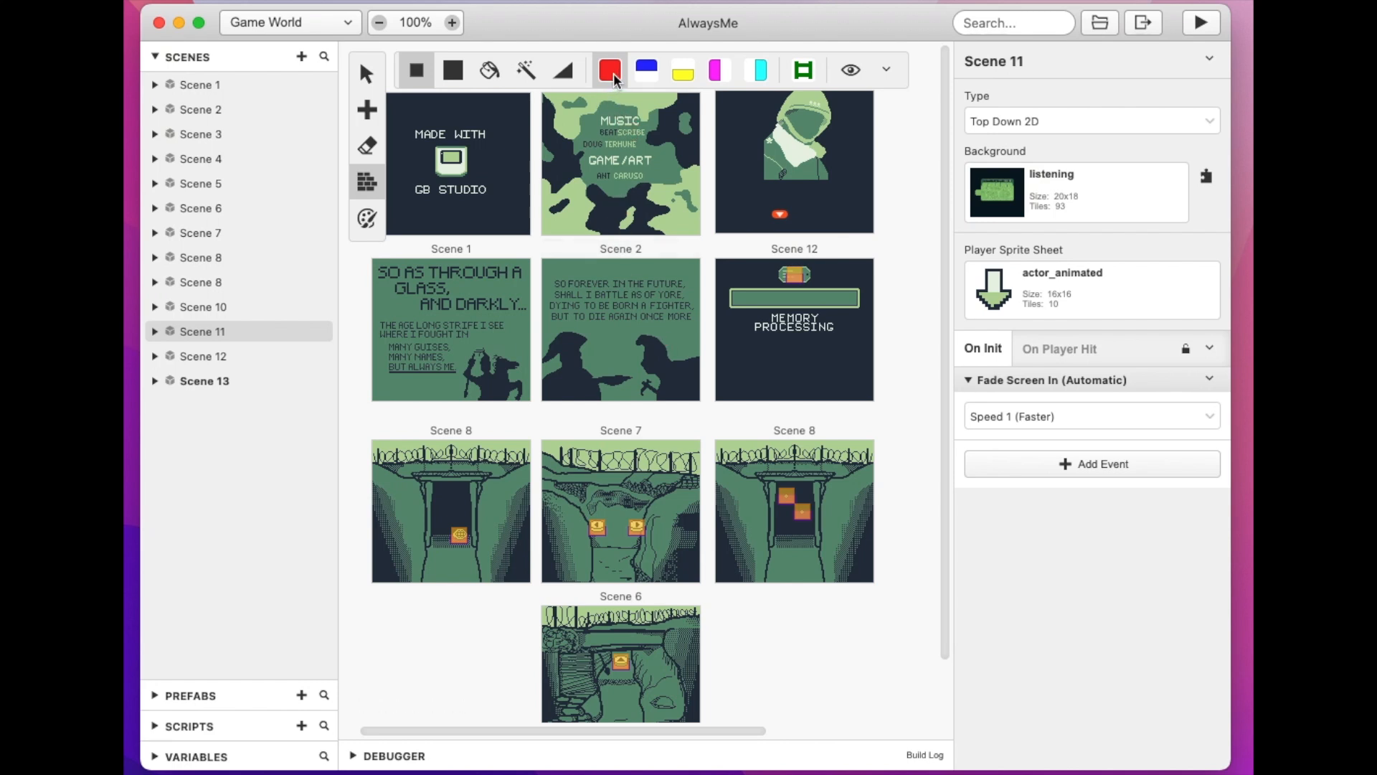
pyautogui.click(648, 75)
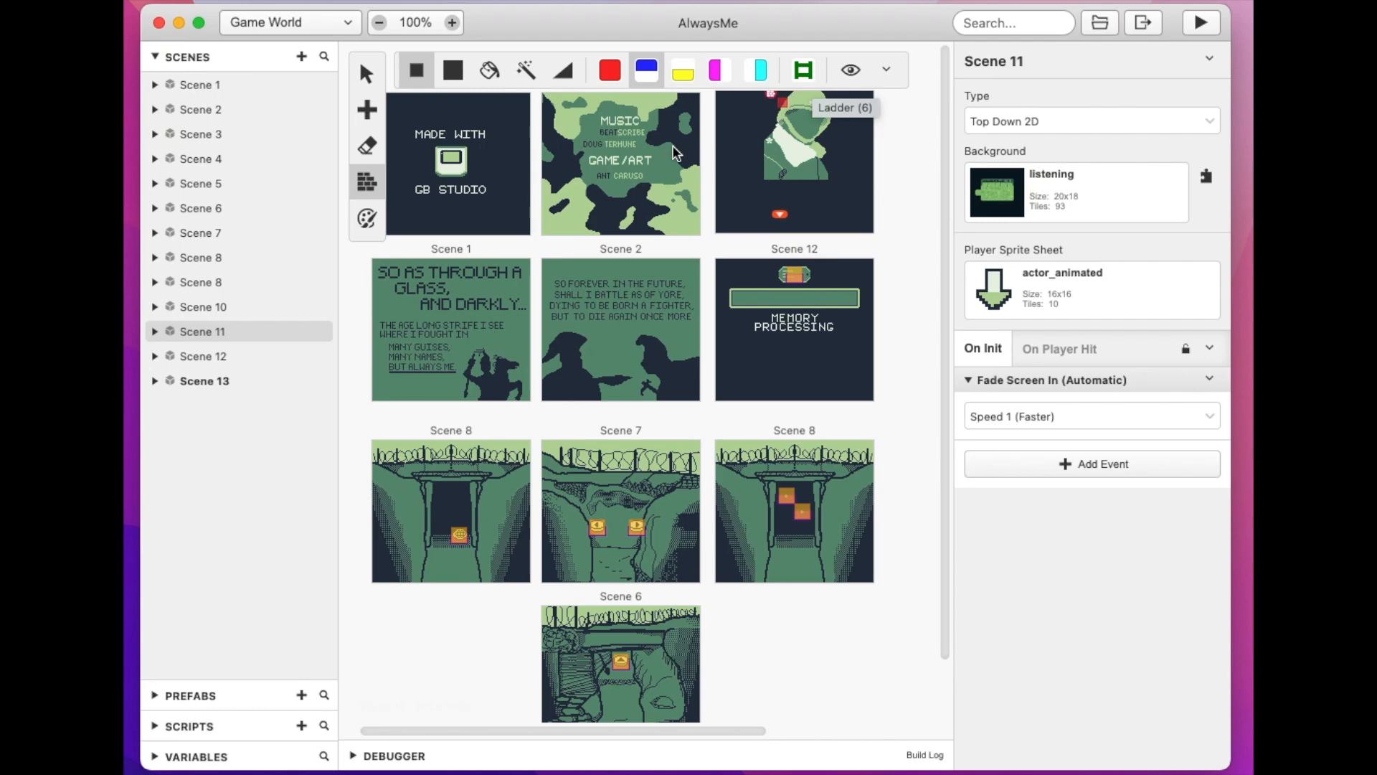
pyautogui.click(367, 218)
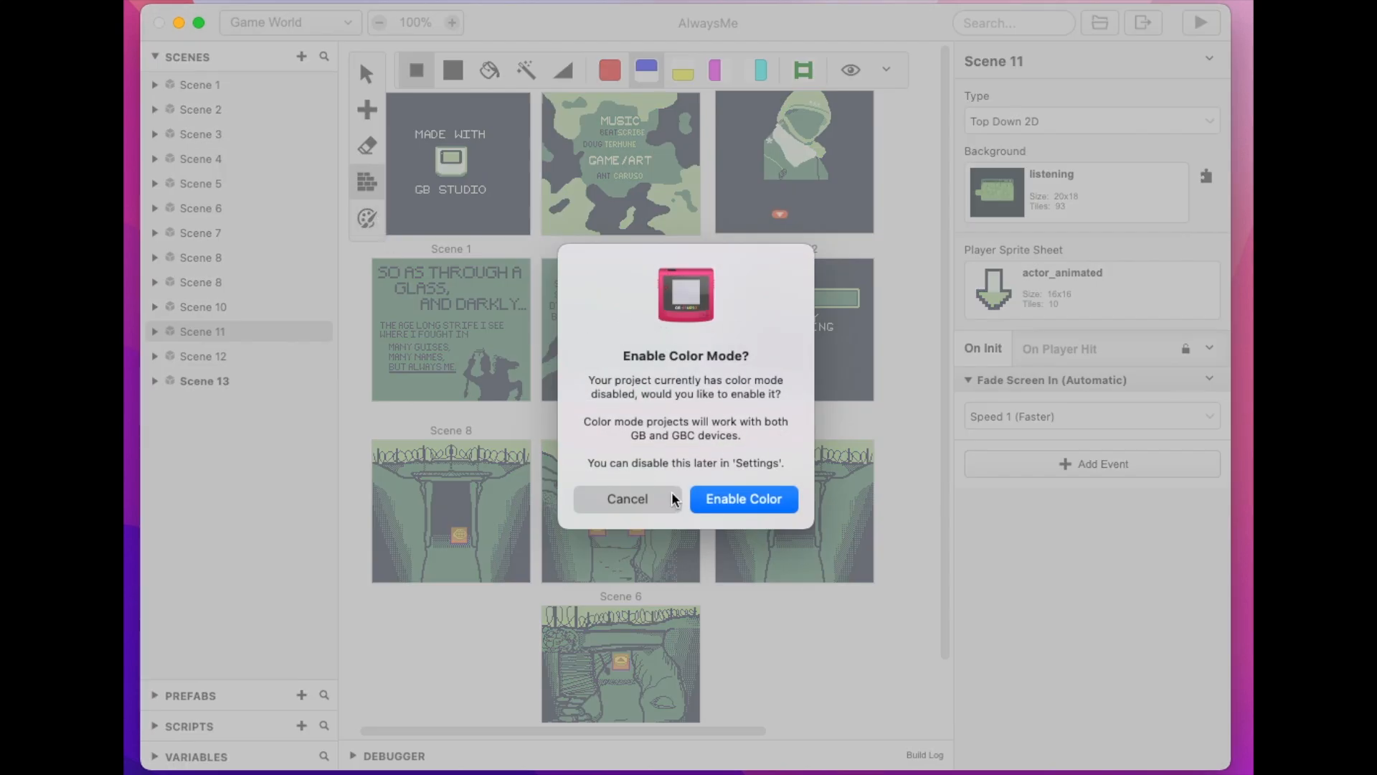
pyautogui.click(643, 498)
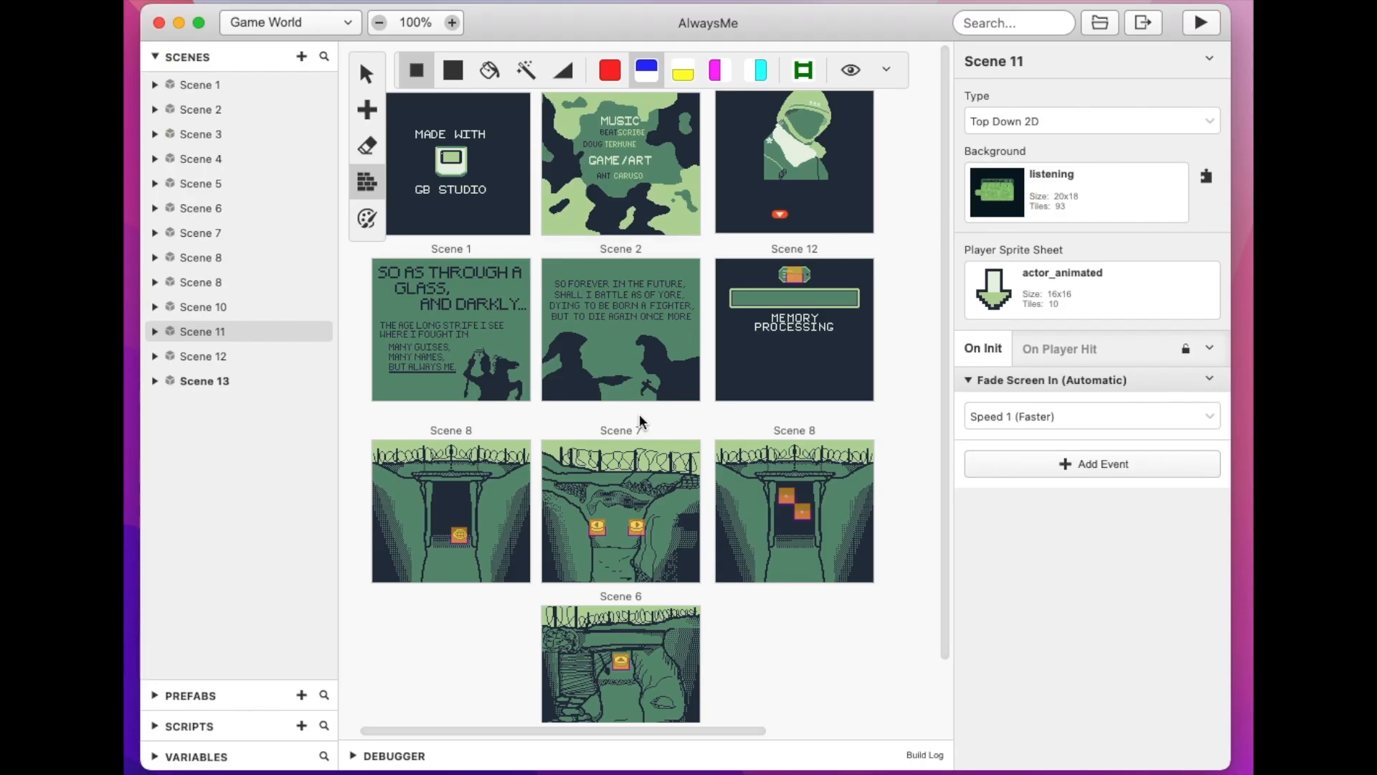
pyautogui.press('p')
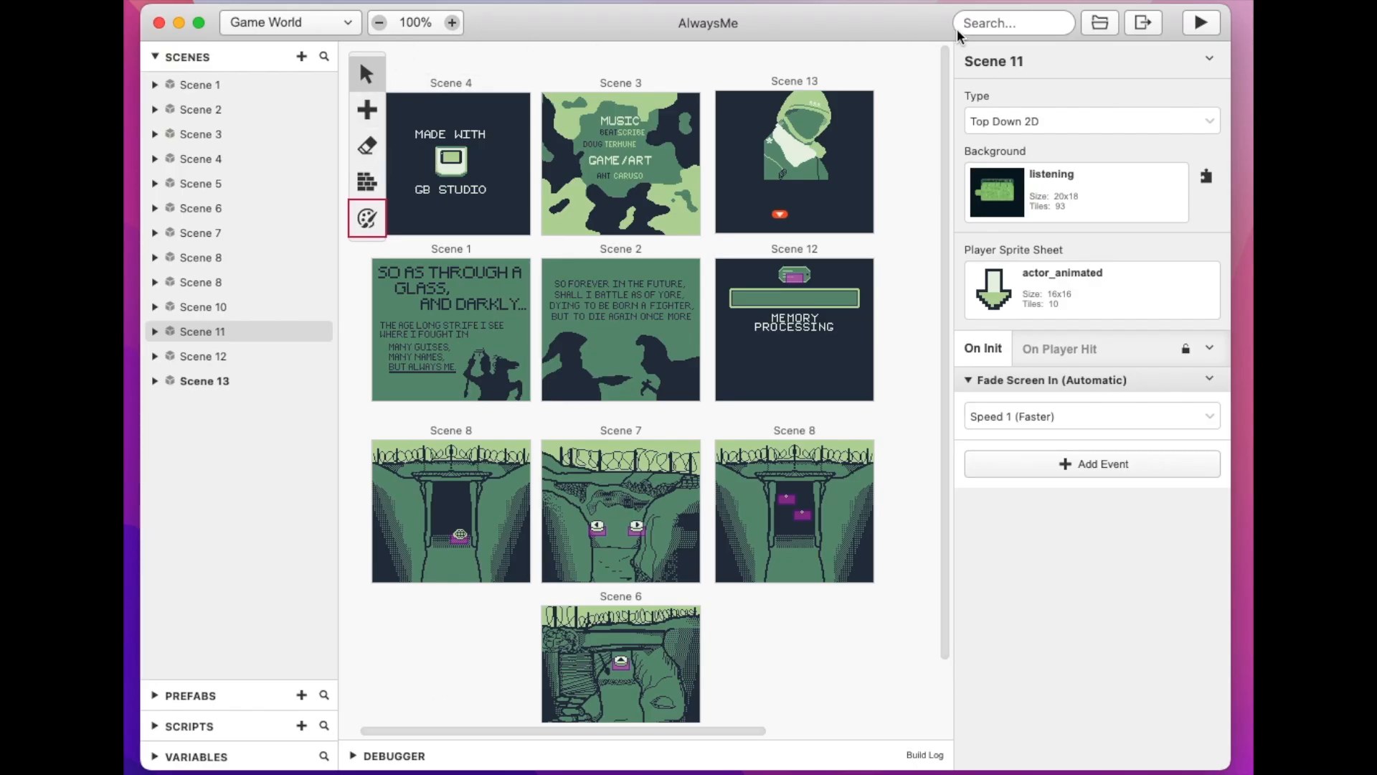
# - Search the Game World for "scene 2" and clear the search
pyautogui.click(998, 23)
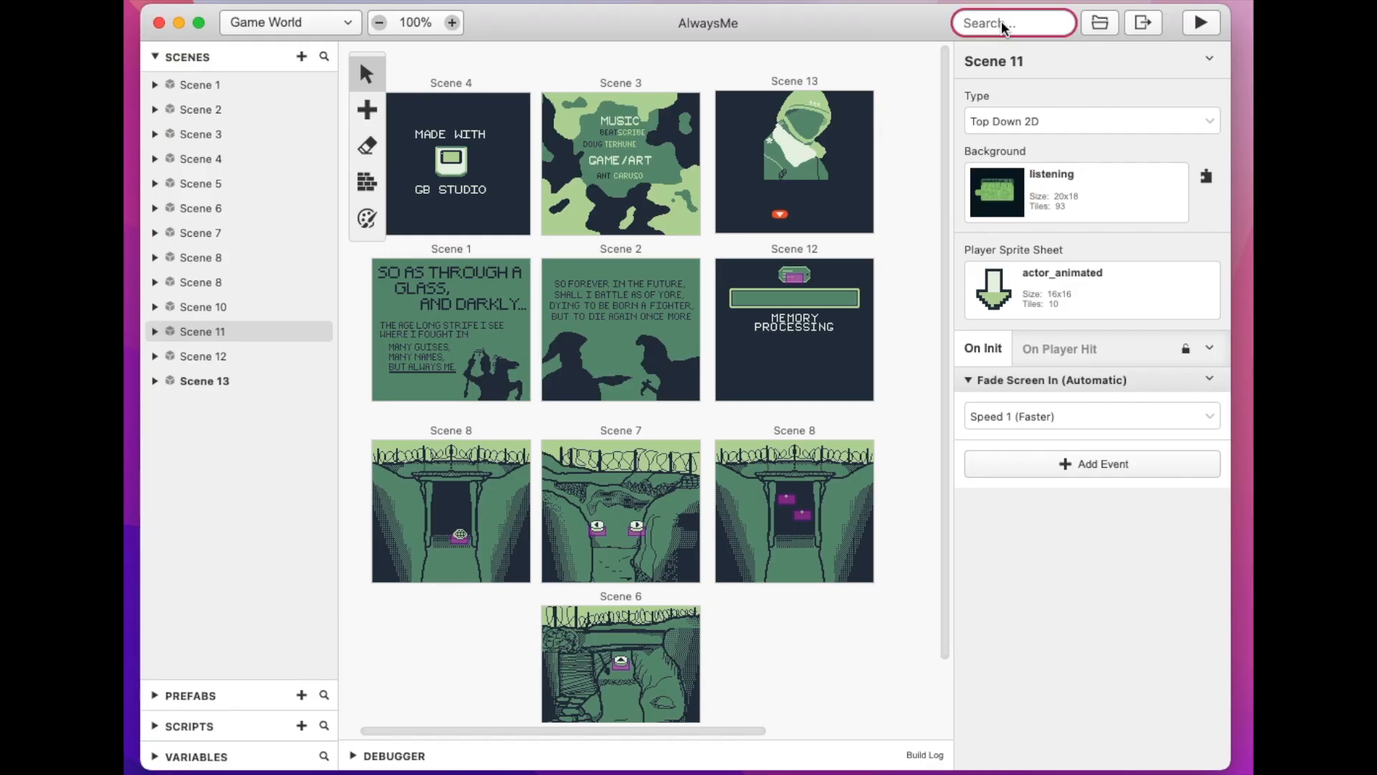
pyautogui.write('sce')
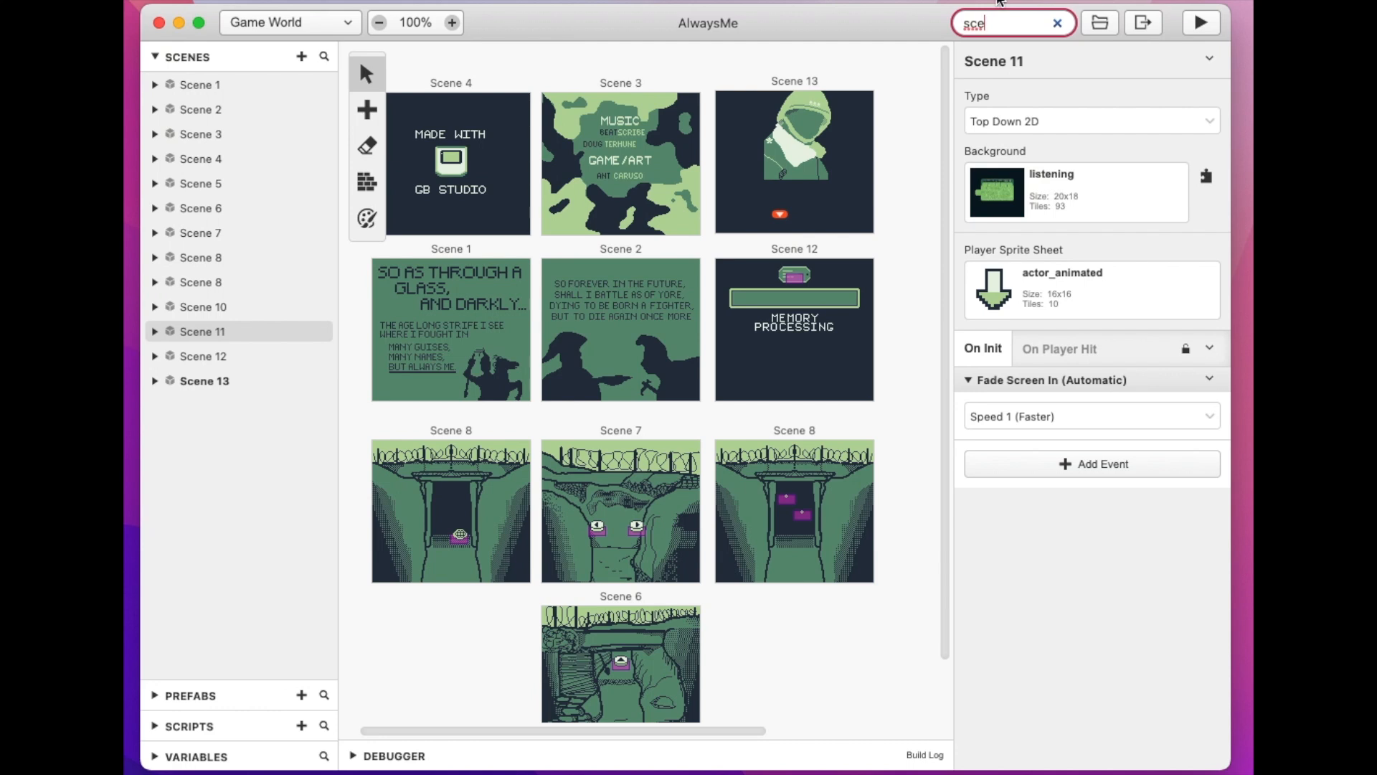
pyautogui.write('ne 2')
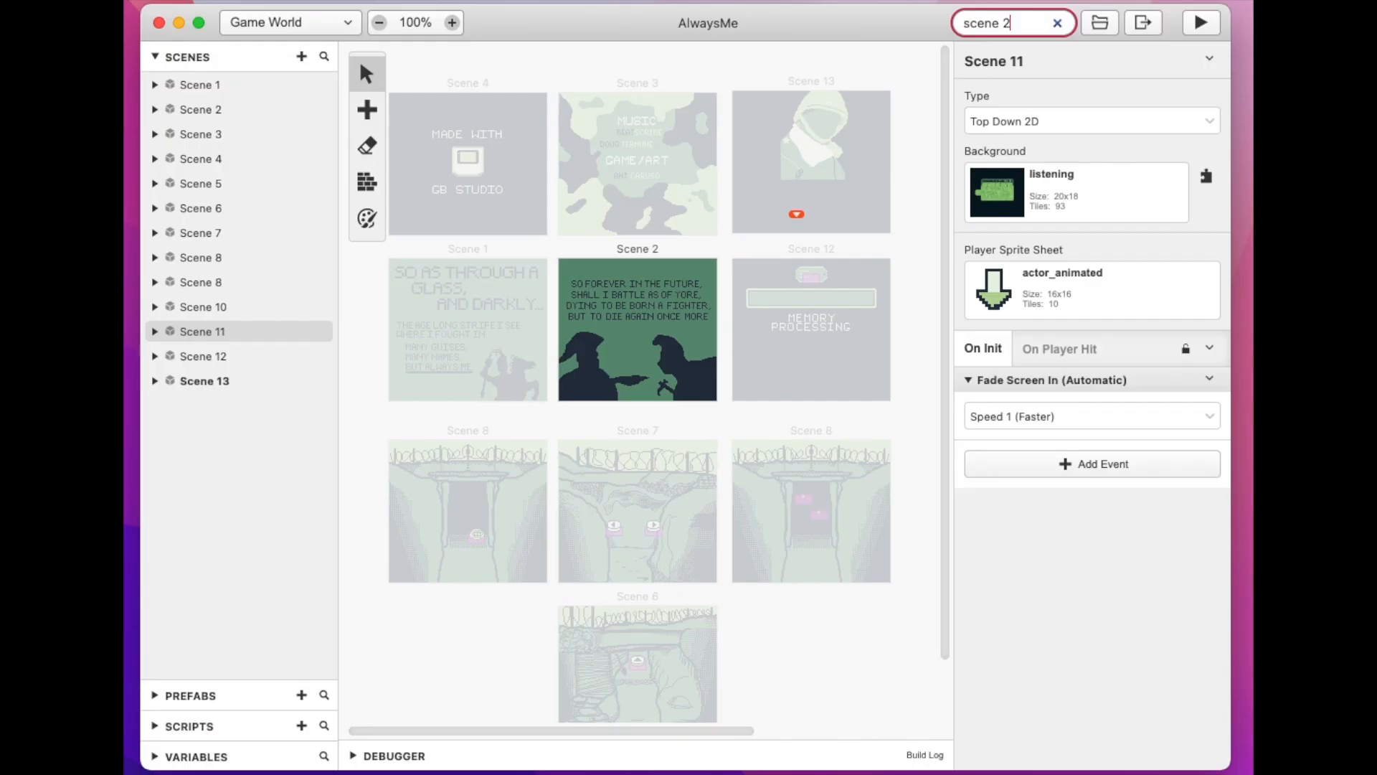
pyautogui.click(1058, 24)
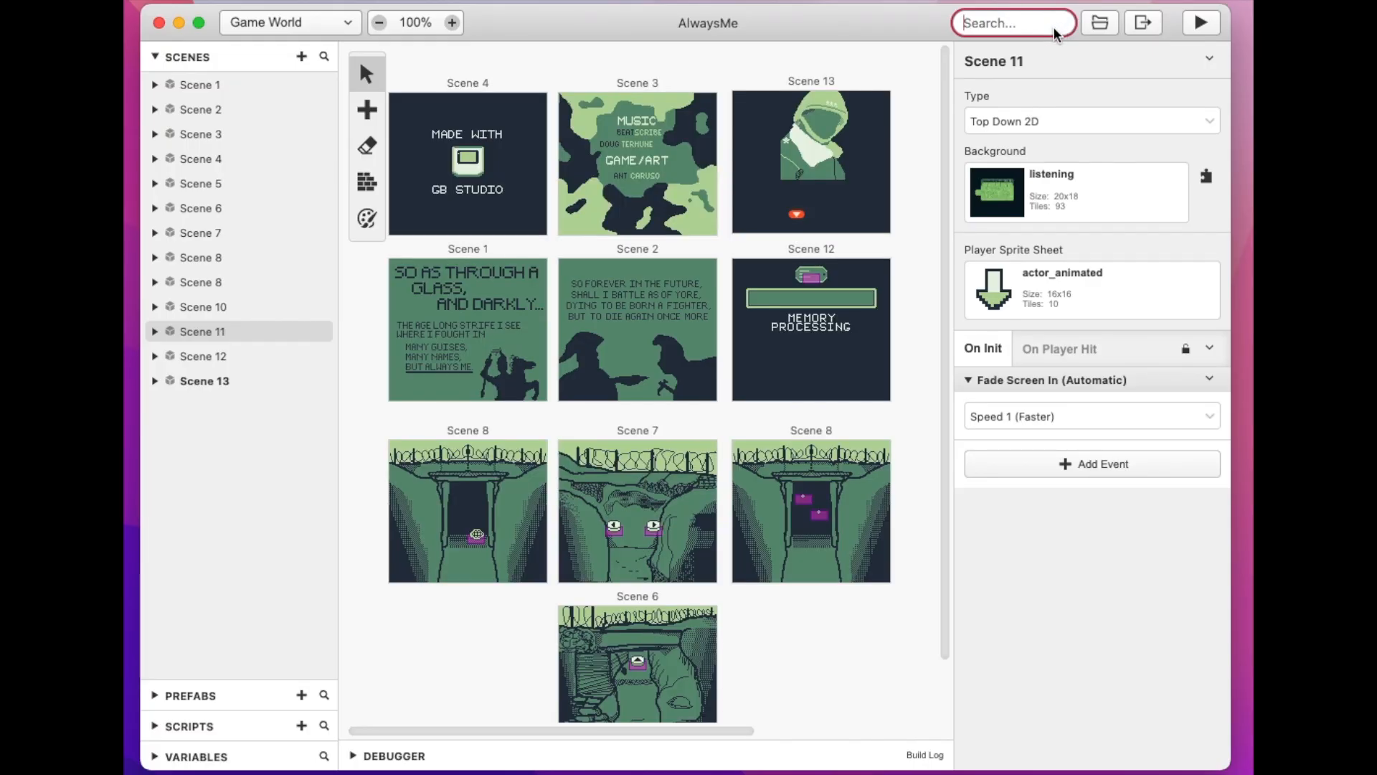
# - Open the AlwaysMe project folder in Finder, view its assets and sprites files, and close the folder window
pyautogui.click(1100, 23)
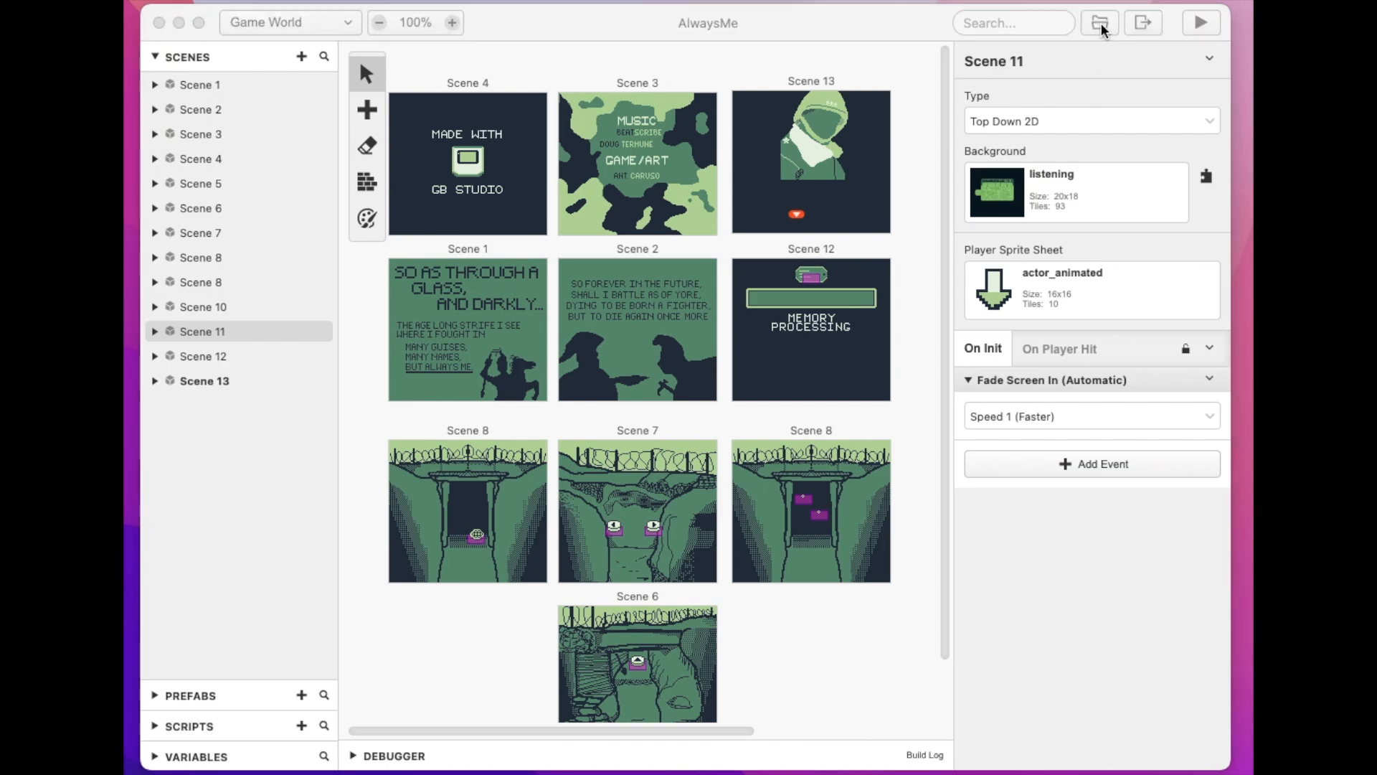
pyautogui.moveTo(275, 115); pyautogui.dragTo(553, 114)
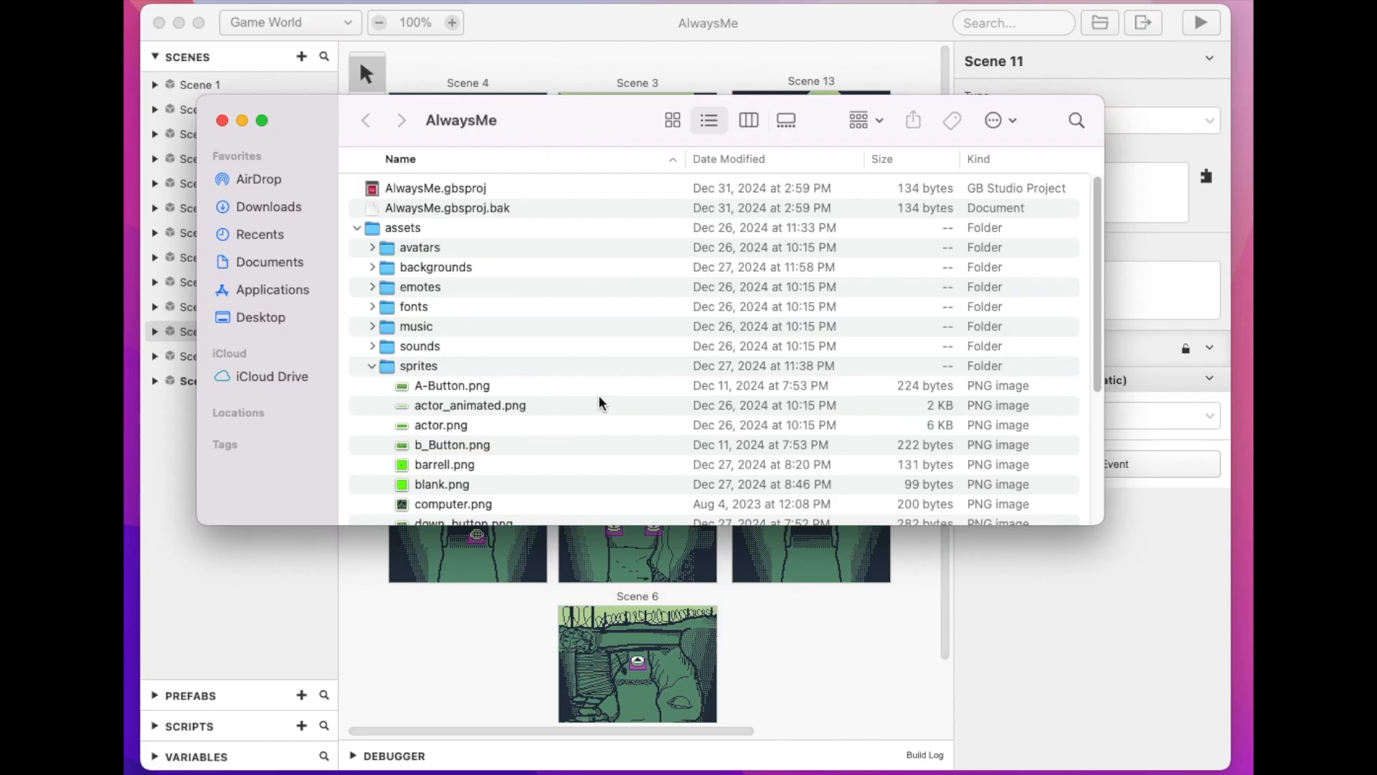
pyautogui.click(222, 120)
pyautogui.click(1167, 25)
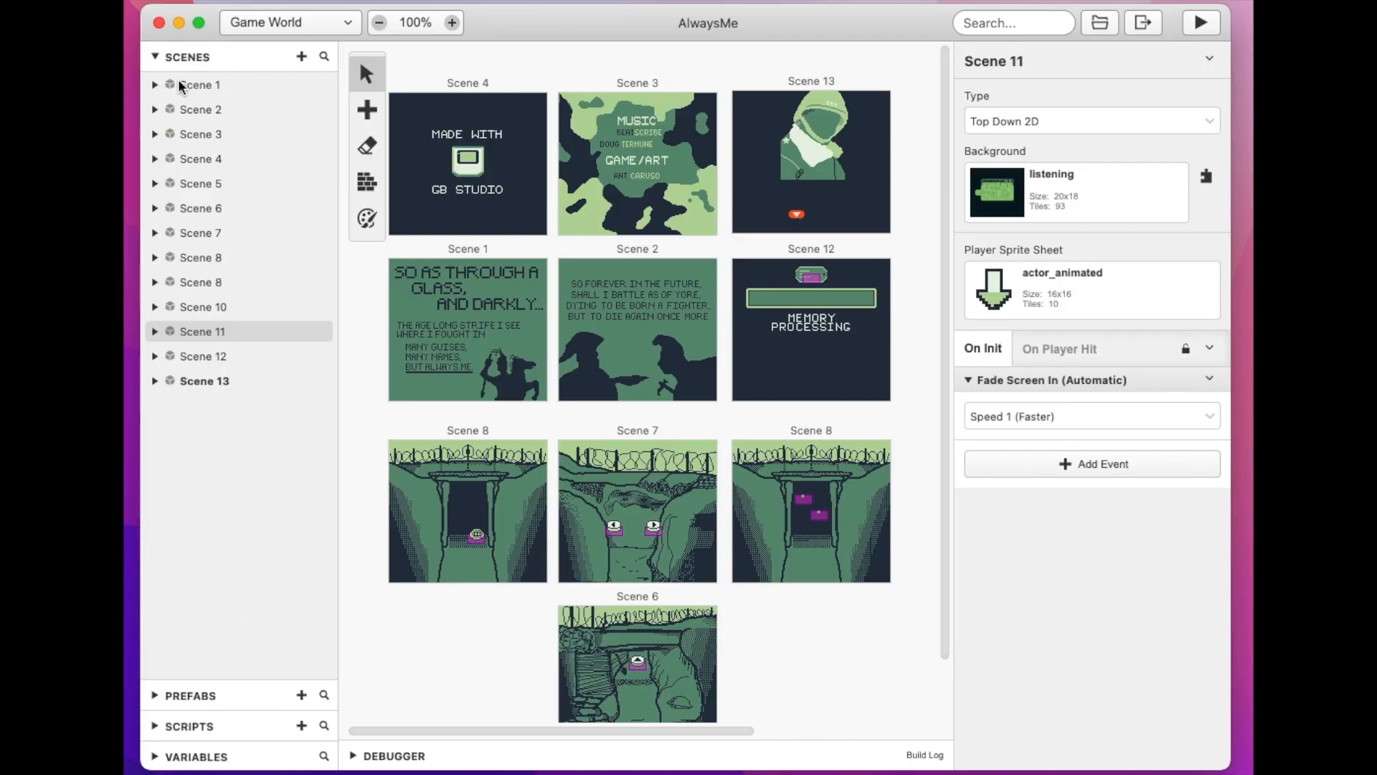
# - Select Scene 1, Scene 2 and Scene 5 in turn from the scene list to locate each one in the Game World
pyautogui.click(205, 84)
pyautogui.click(209, 108)
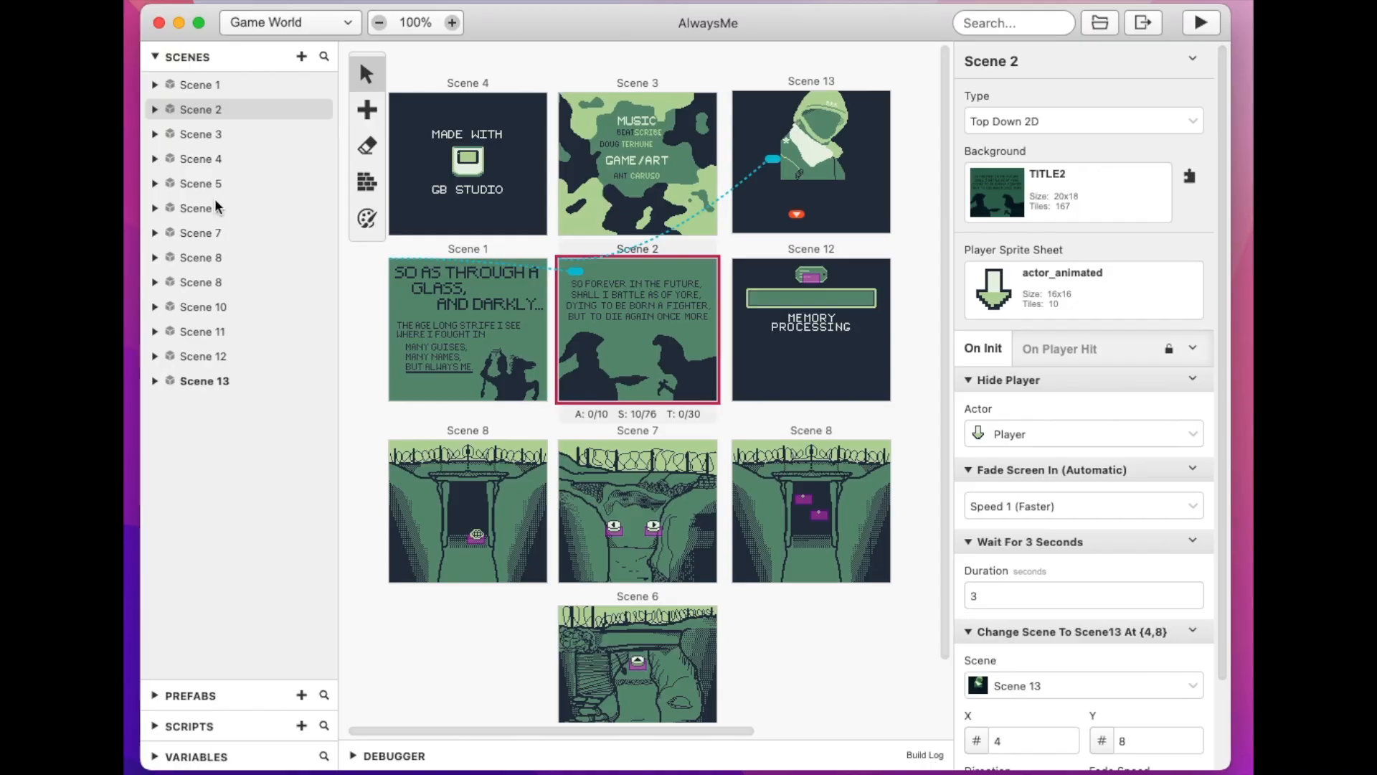
pyautogui.click(208, 185)
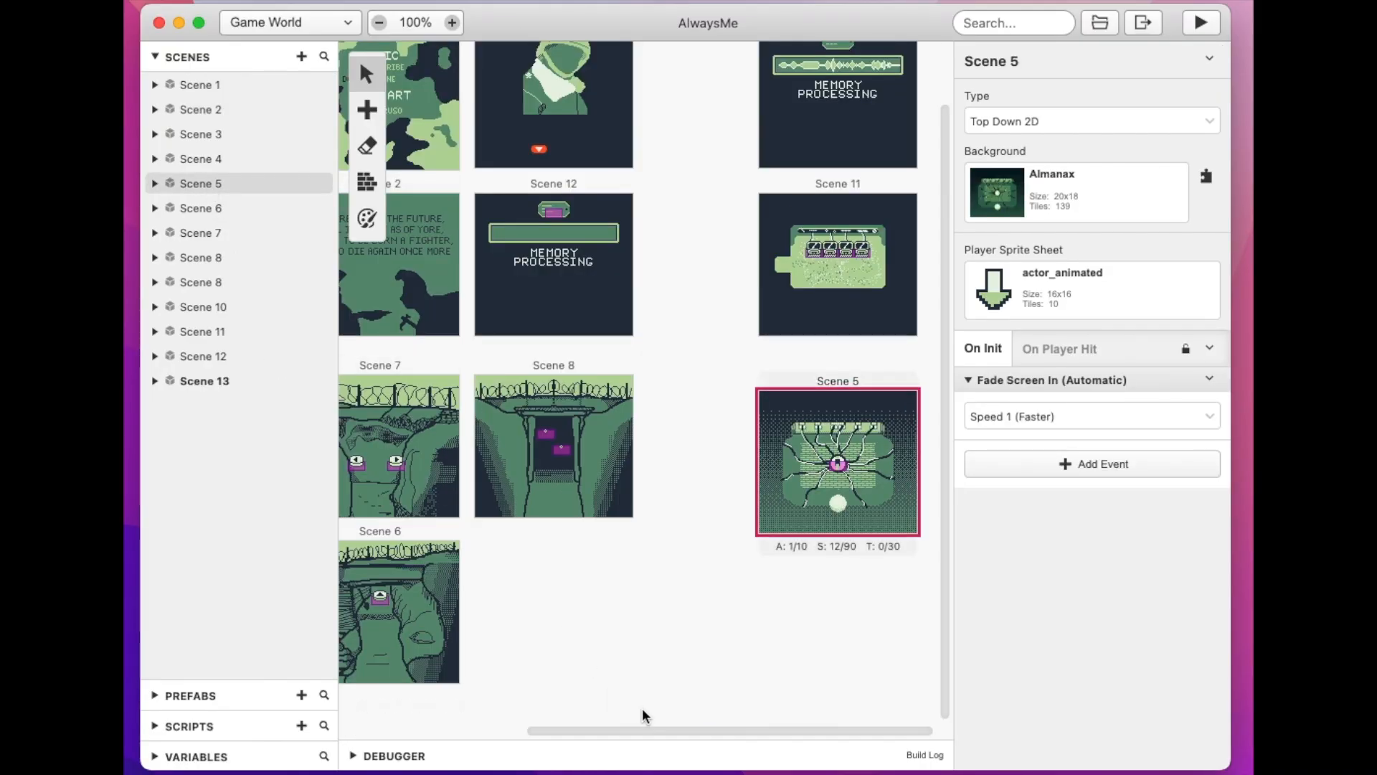
pyautogui.moveTo(678, 728); pyautogui.dragTo(500, 720)
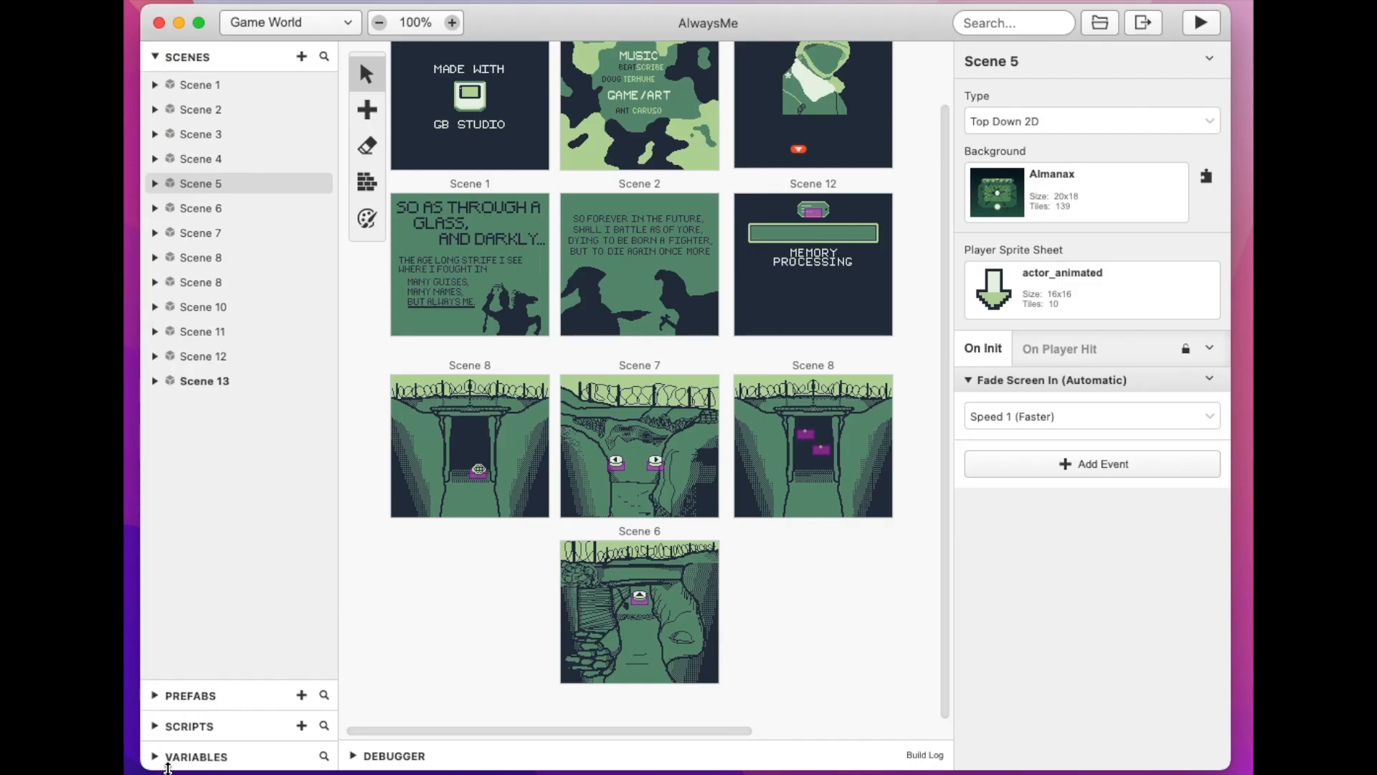
# - Expand the Prefabs section, look at its Actors and Triggers folders and collapse it again
pyautogui.click(155, 695)
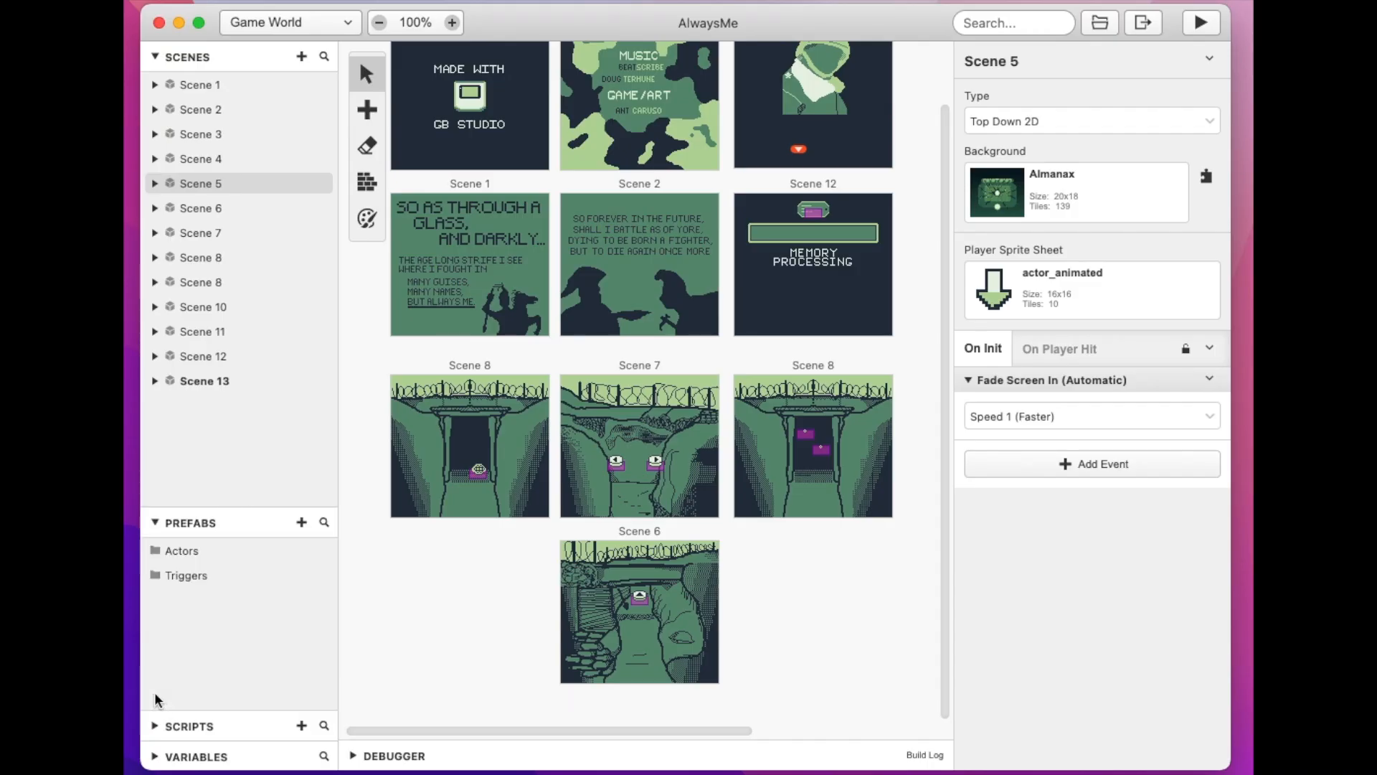
pyautogui.click(182, 552)
pyautogui.click(182, 574)
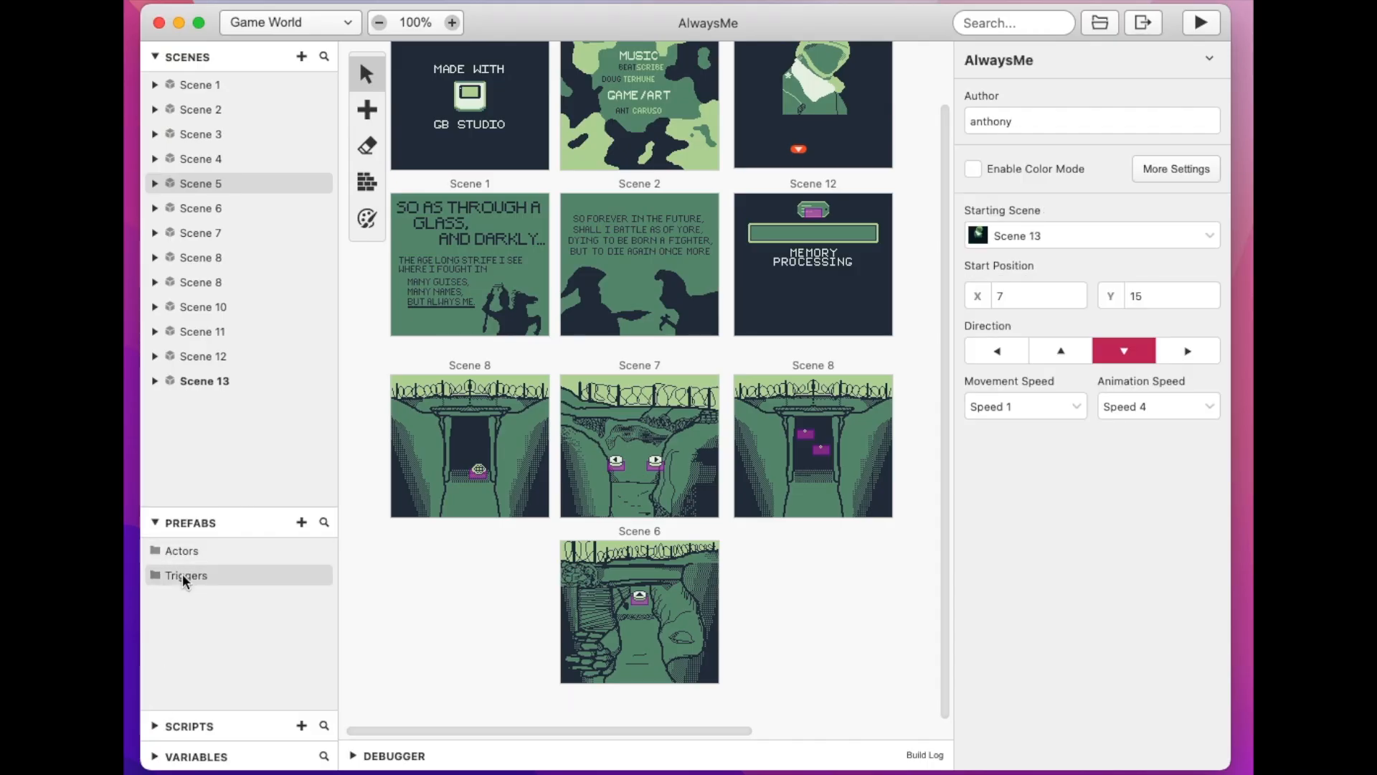
pyautogui.click(167, 524)
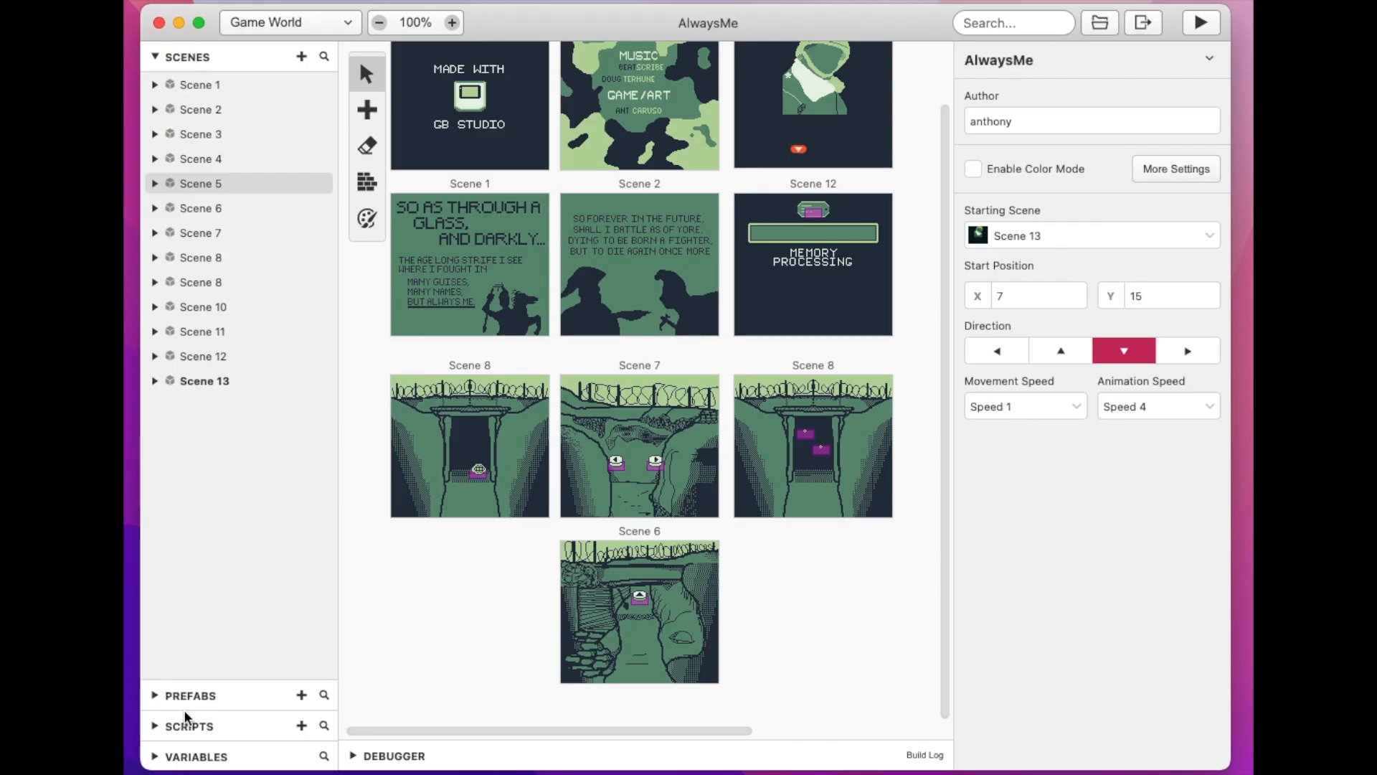
# - Expand the Scripts and Variables sections, look through the list of variables and collapse Variables again
pyautogui.click(159, 725)
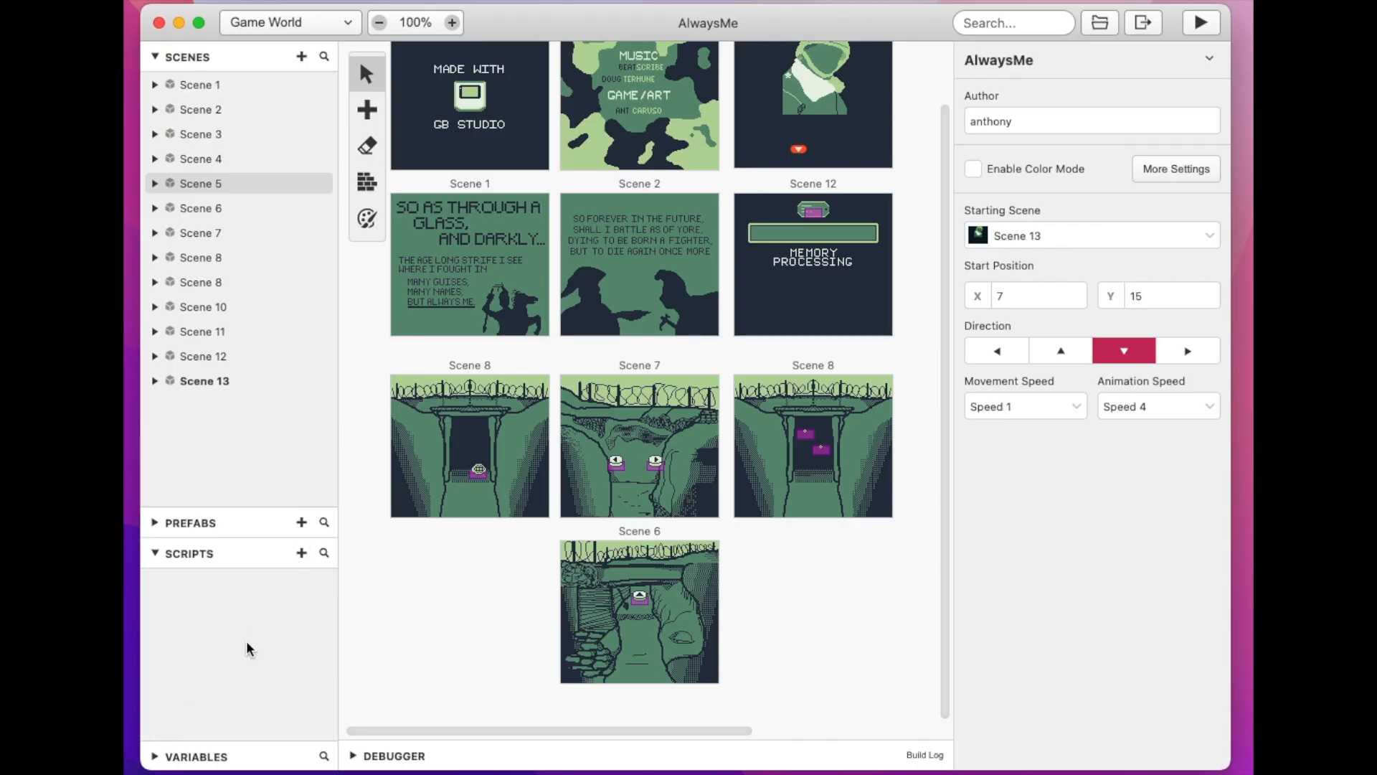
pyautogui.click(158, 757)
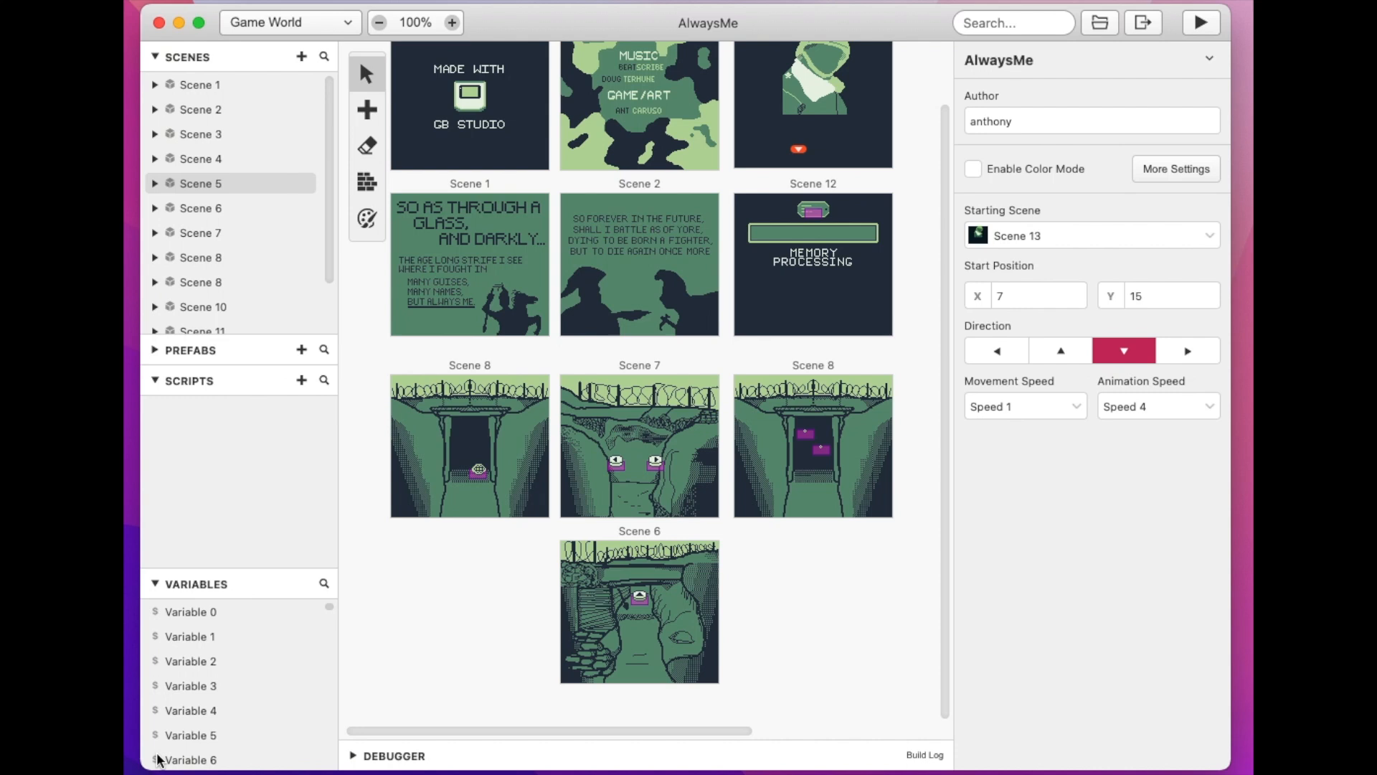
pyautogui.scroll(-20, 225, 660)
pyautogui.scroll(-5, 225, 665)
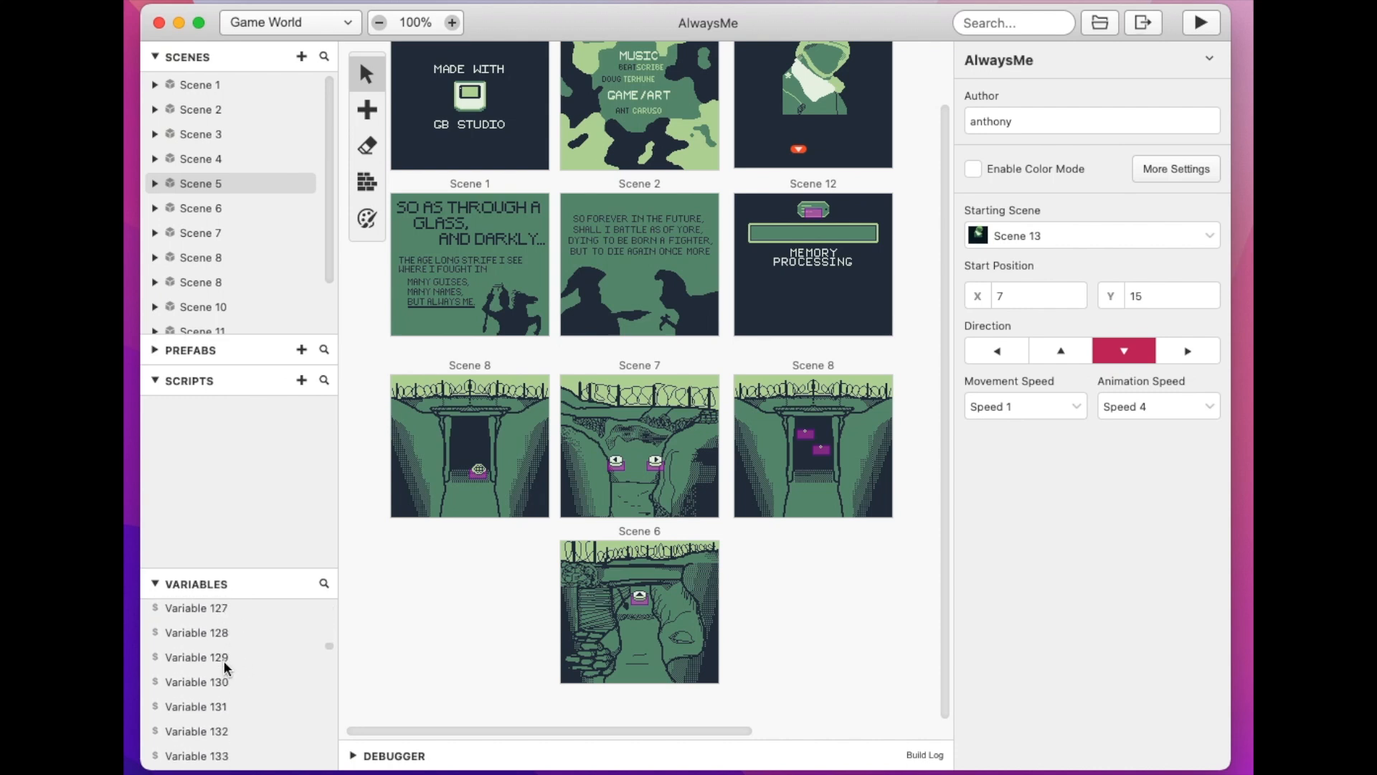
pyautogui.click(156, 584)
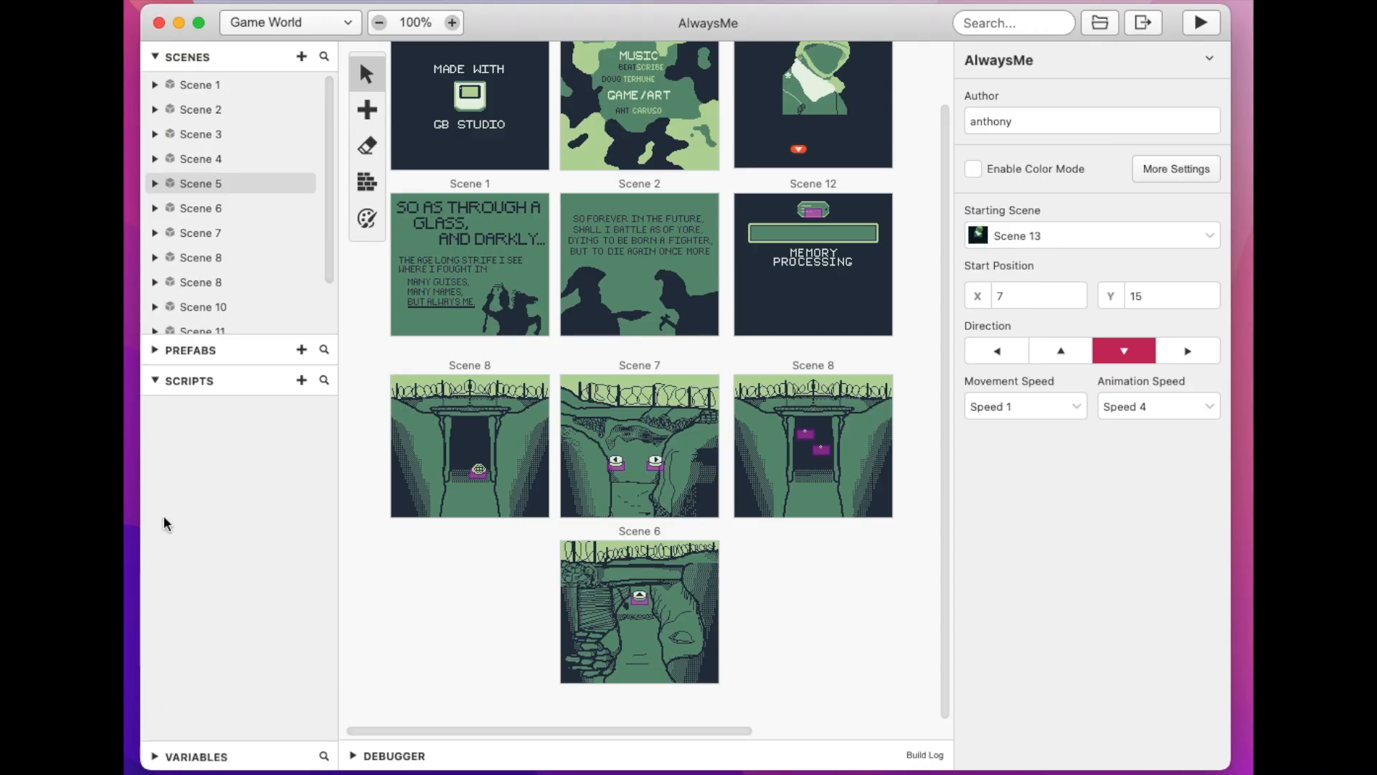
# - Collapse the Scripts section and open the Debugger pane at a reduced height beneath the Game World
pyautogui.click(155, 381)
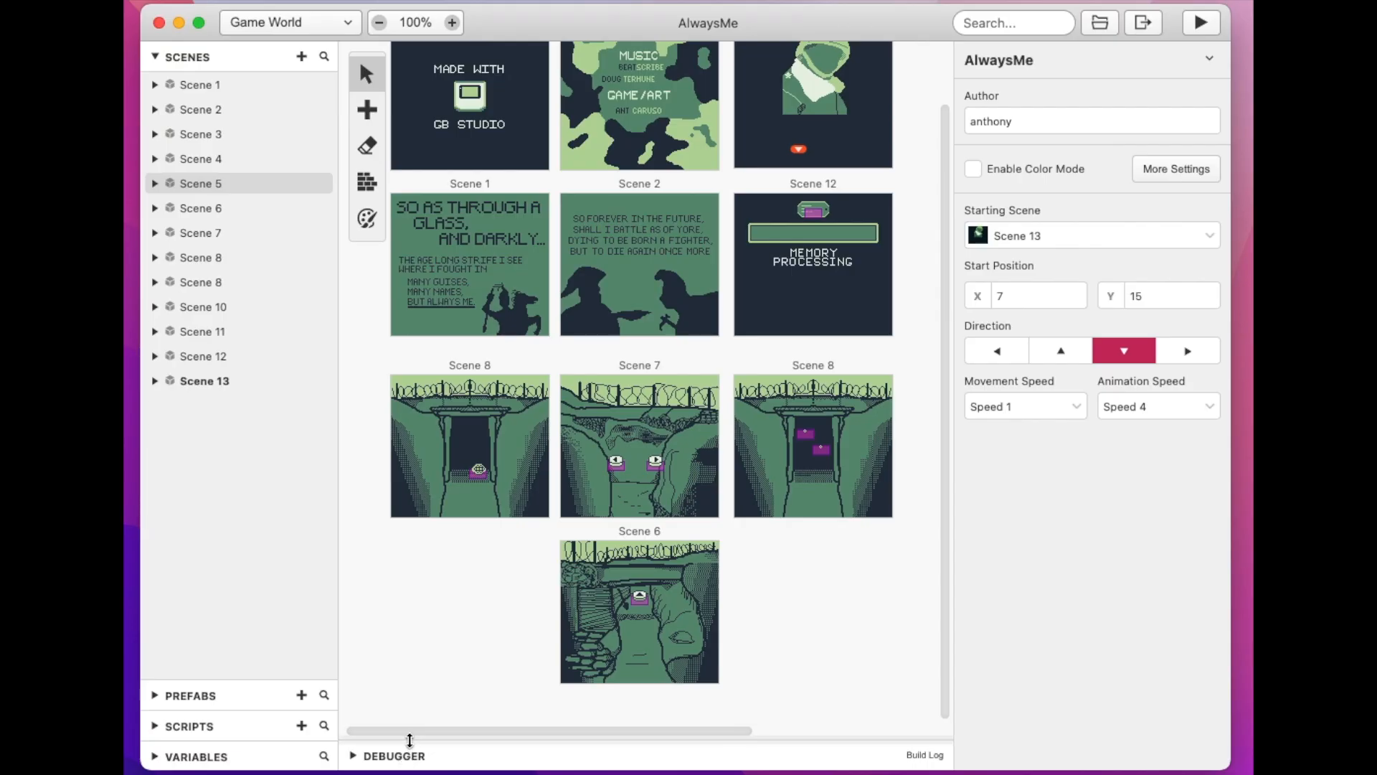
pyautogui.click(354, 756)
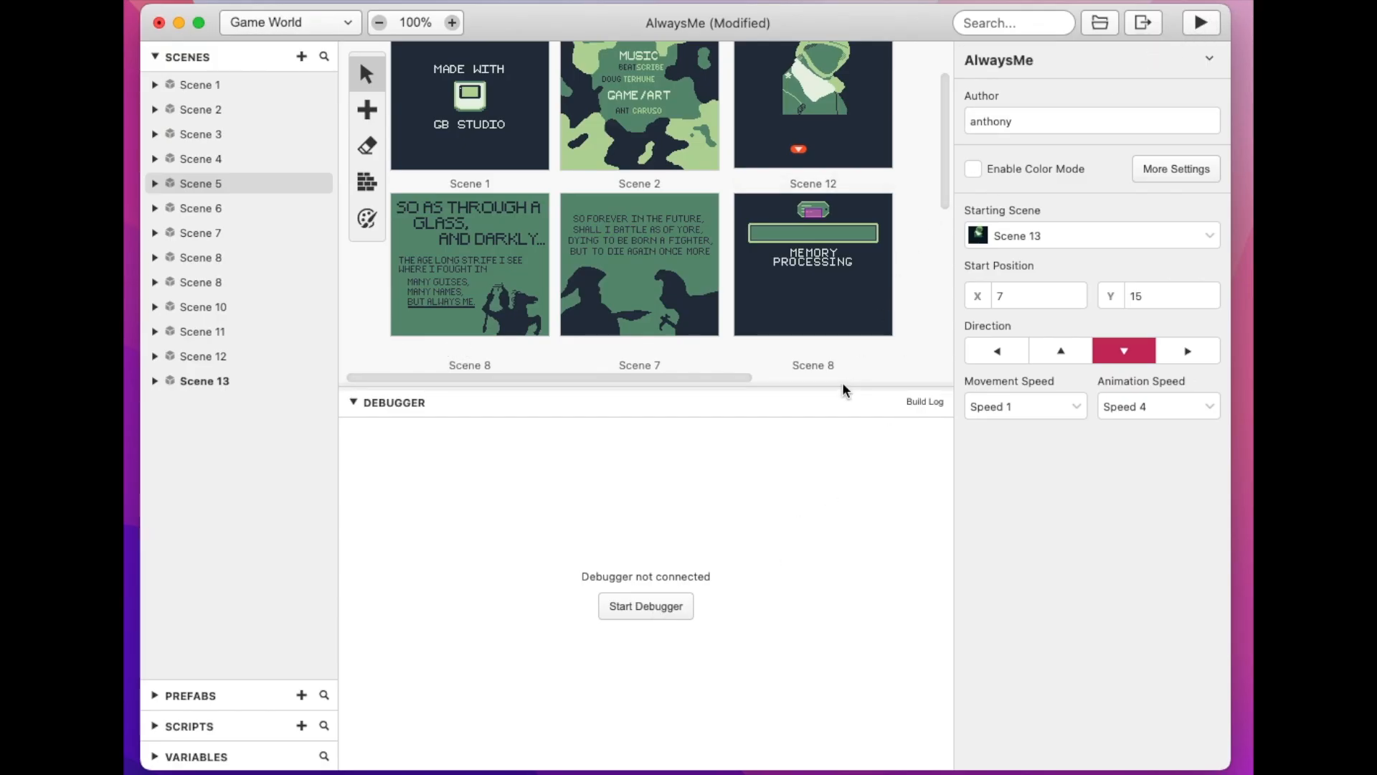
pyautogui.moveTo(851, 387); pyautogui.dragTo(844, 502)
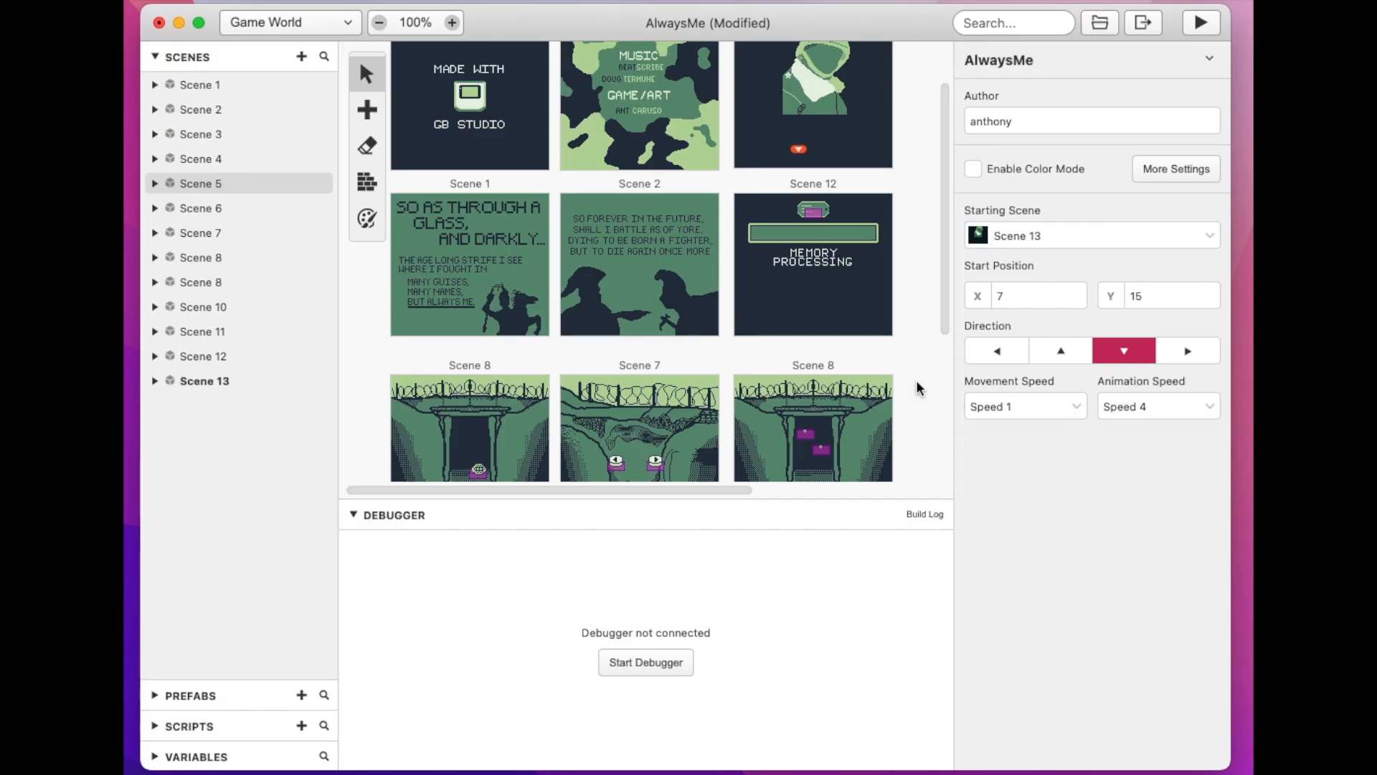
# - Select Scene 7 and expand its Attach Script events for the right and left buttons to review their Change Scene settings
pyautogui.scroll(-1, 604, 330)
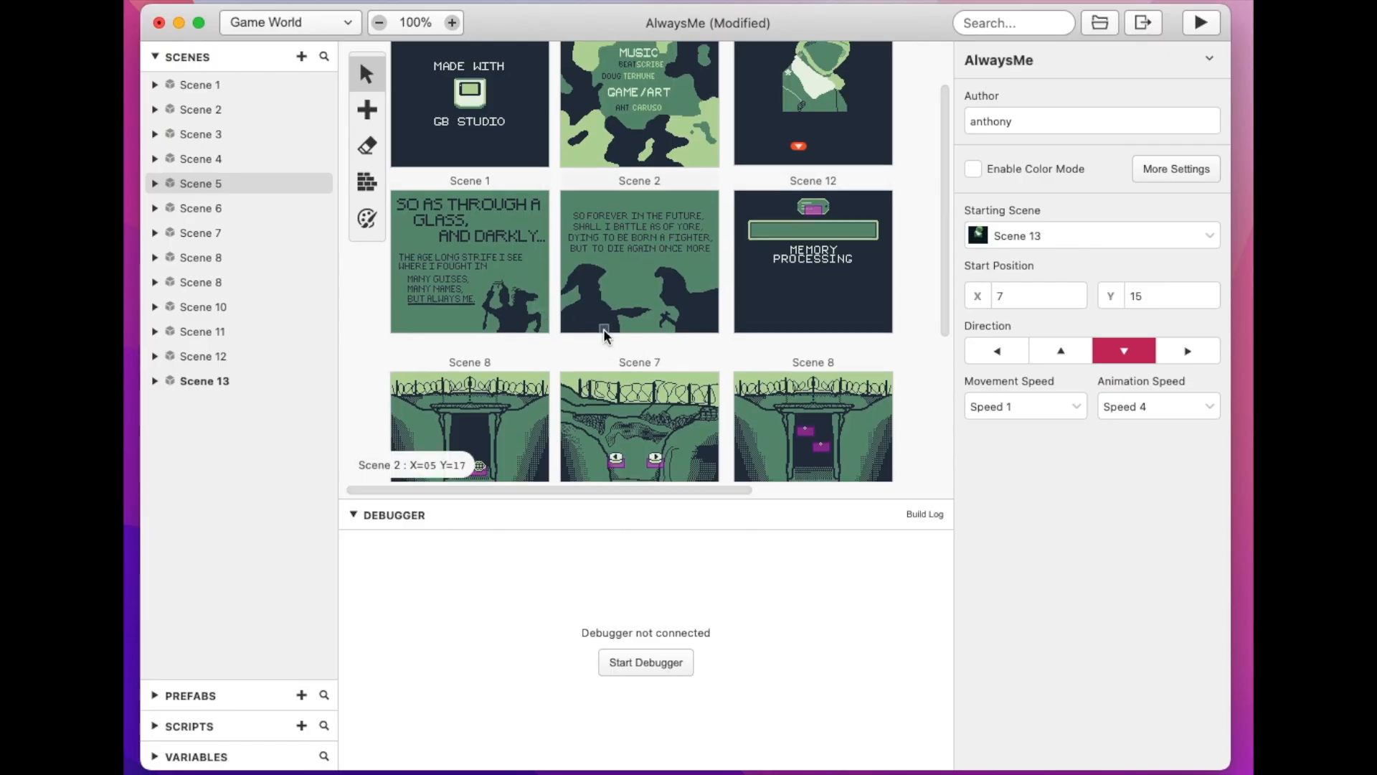
pyautogui.scroll(-3, 604, 329)
pyautogui.click(669, 377)
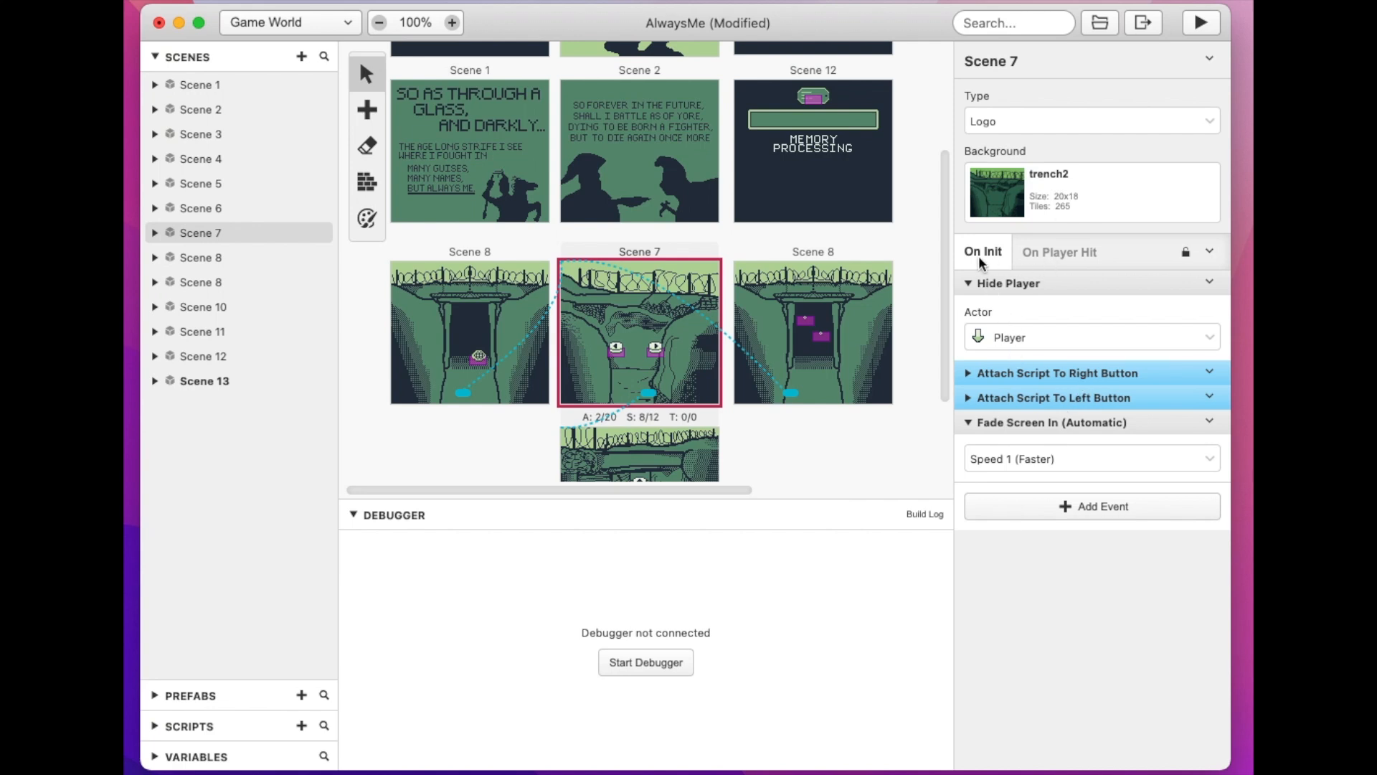
pyautogui.click(969, 375)
pyautogui.scroll(-3, 1000, 448)
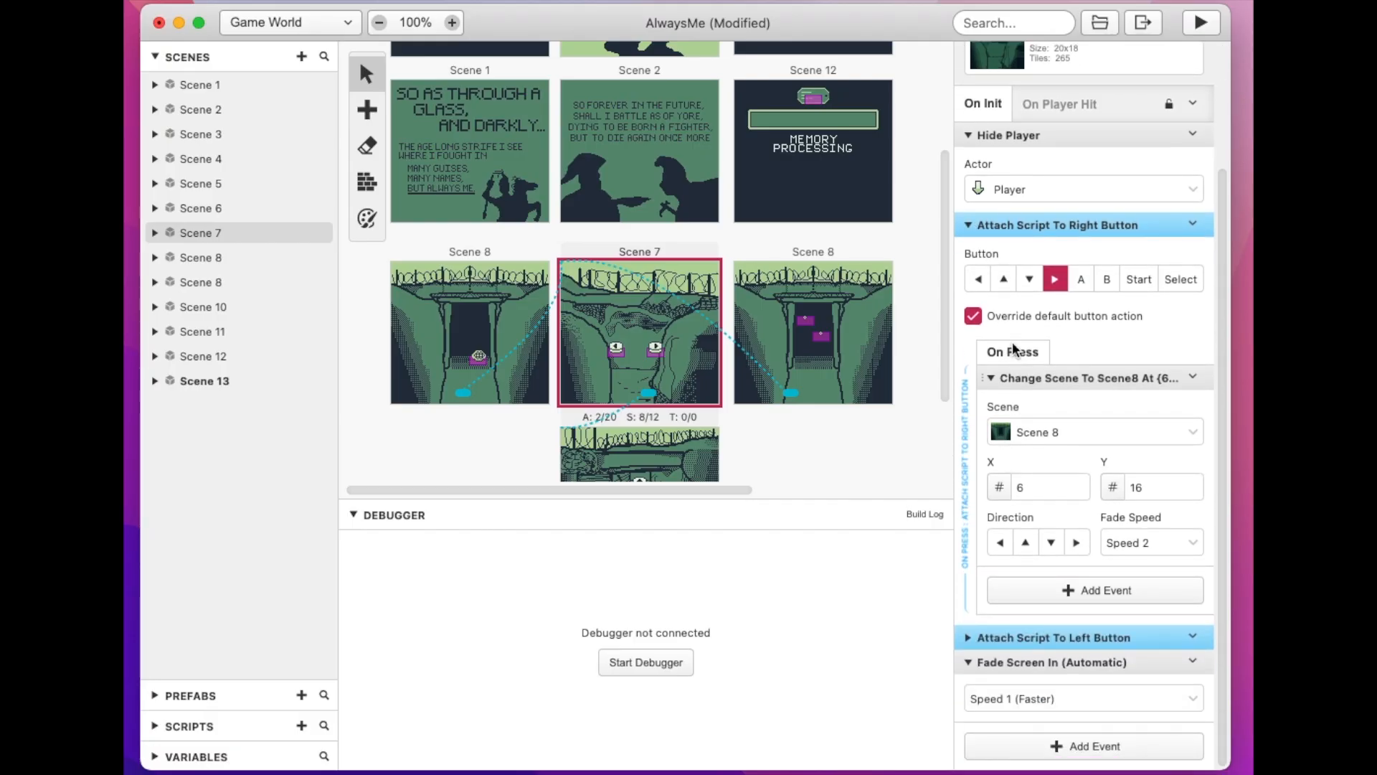
pyautogui.click(973, 628)
pyautogui.scroll(-5, 1002, 588)
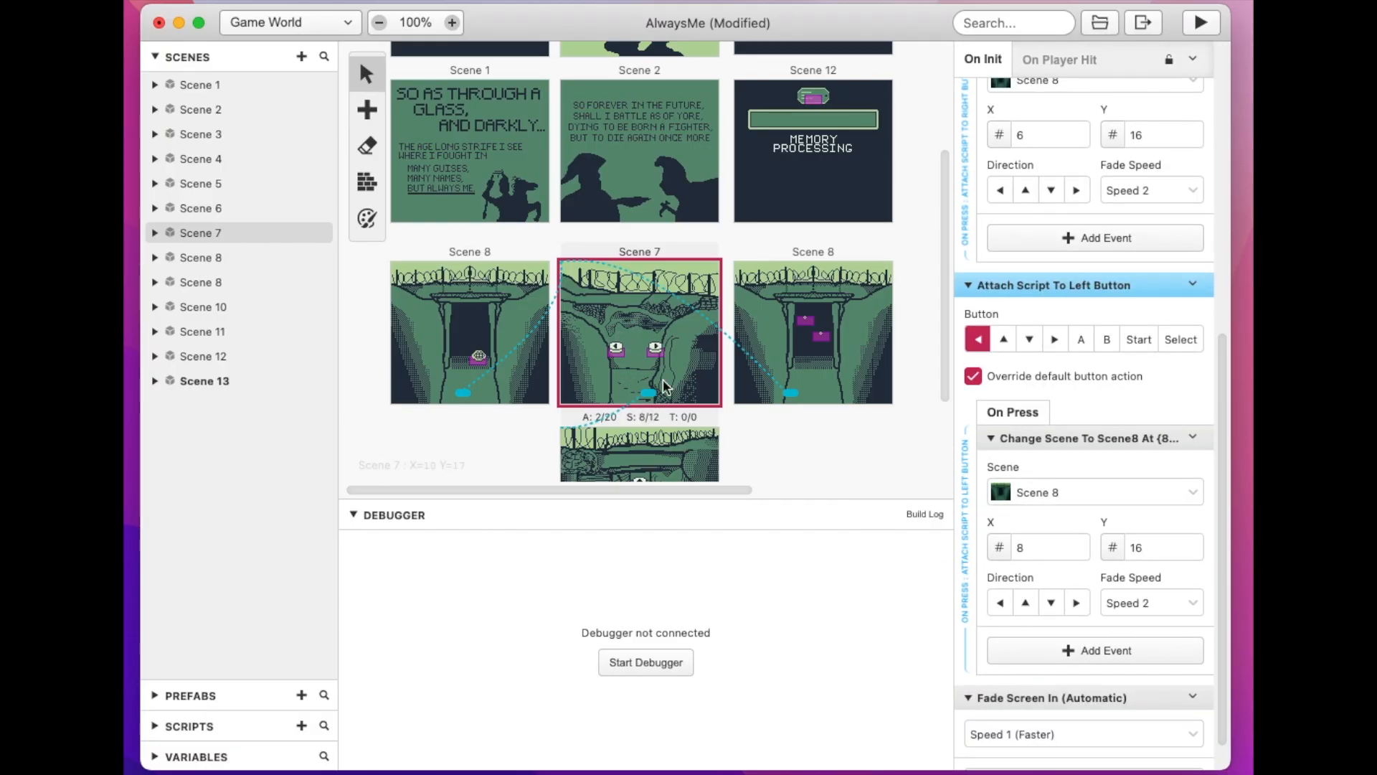
pyautogui.scroll(-4, 644, 390)
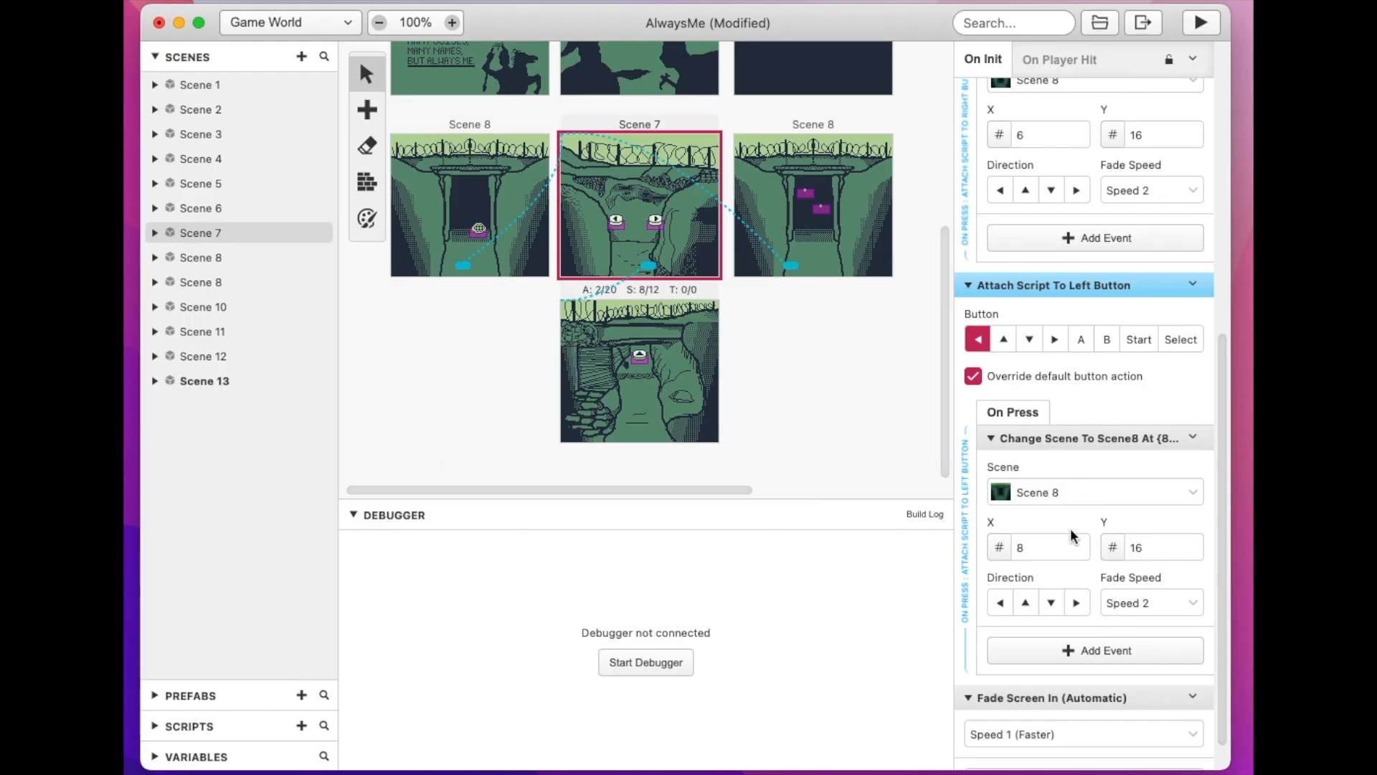
pyautogui.scroll(-2, 1026, 499)
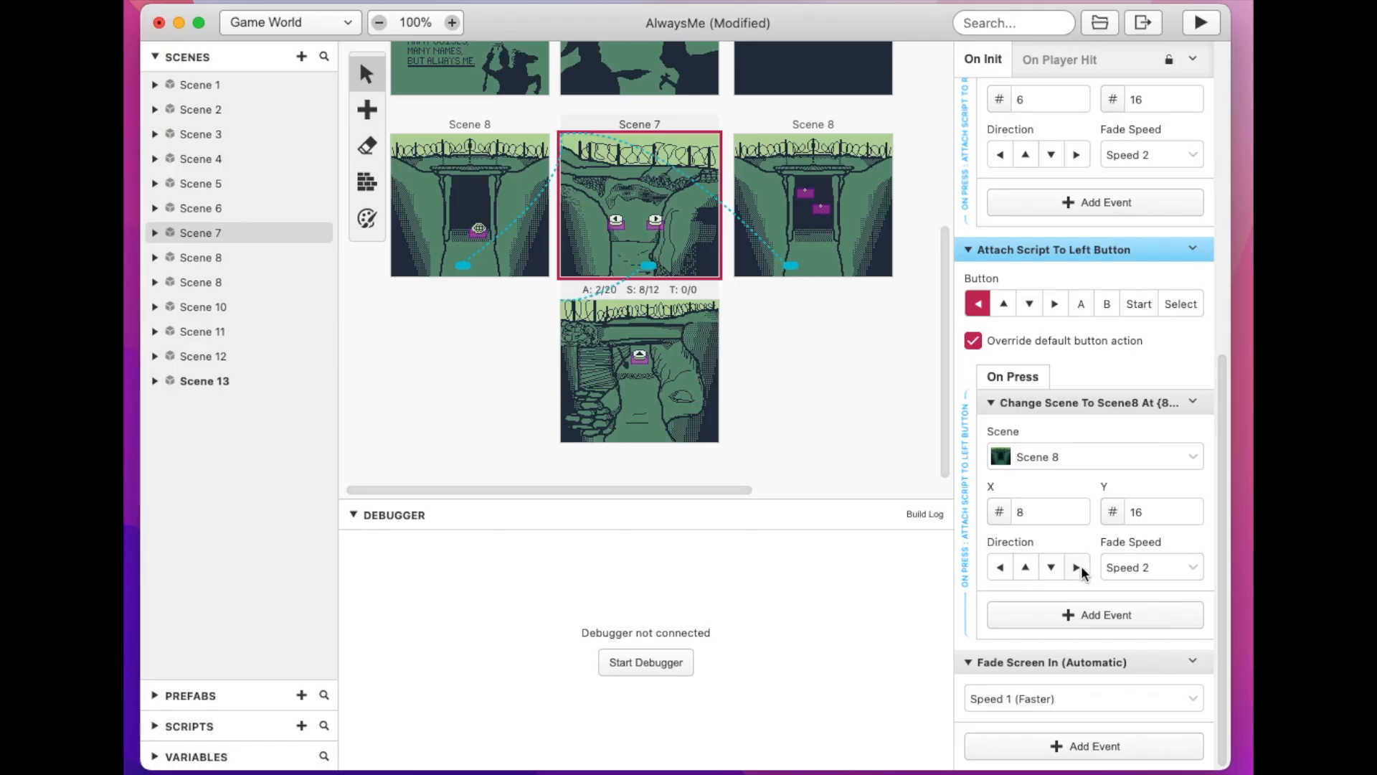
pyautogui.scroll(2, 1062, 568)
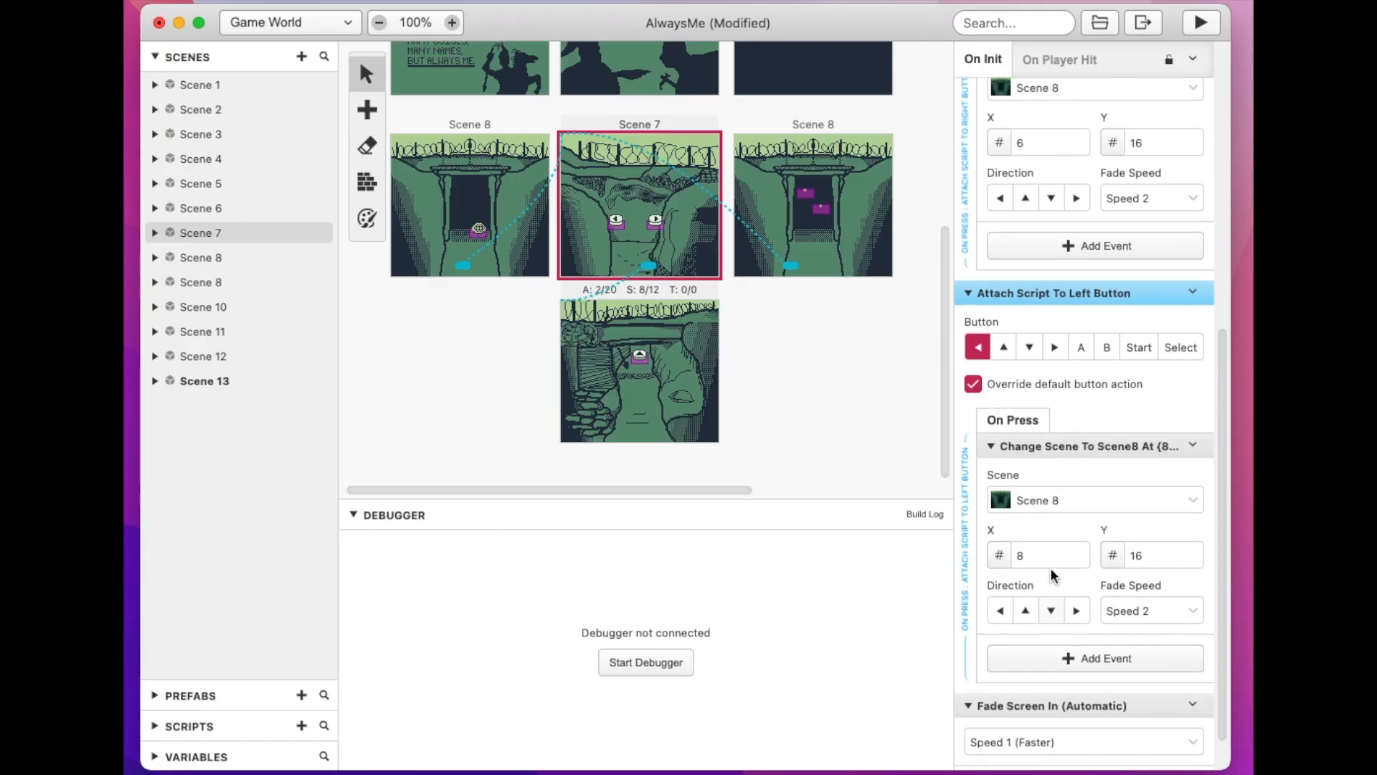
pyautogui.scroll(10, 1050, 567)
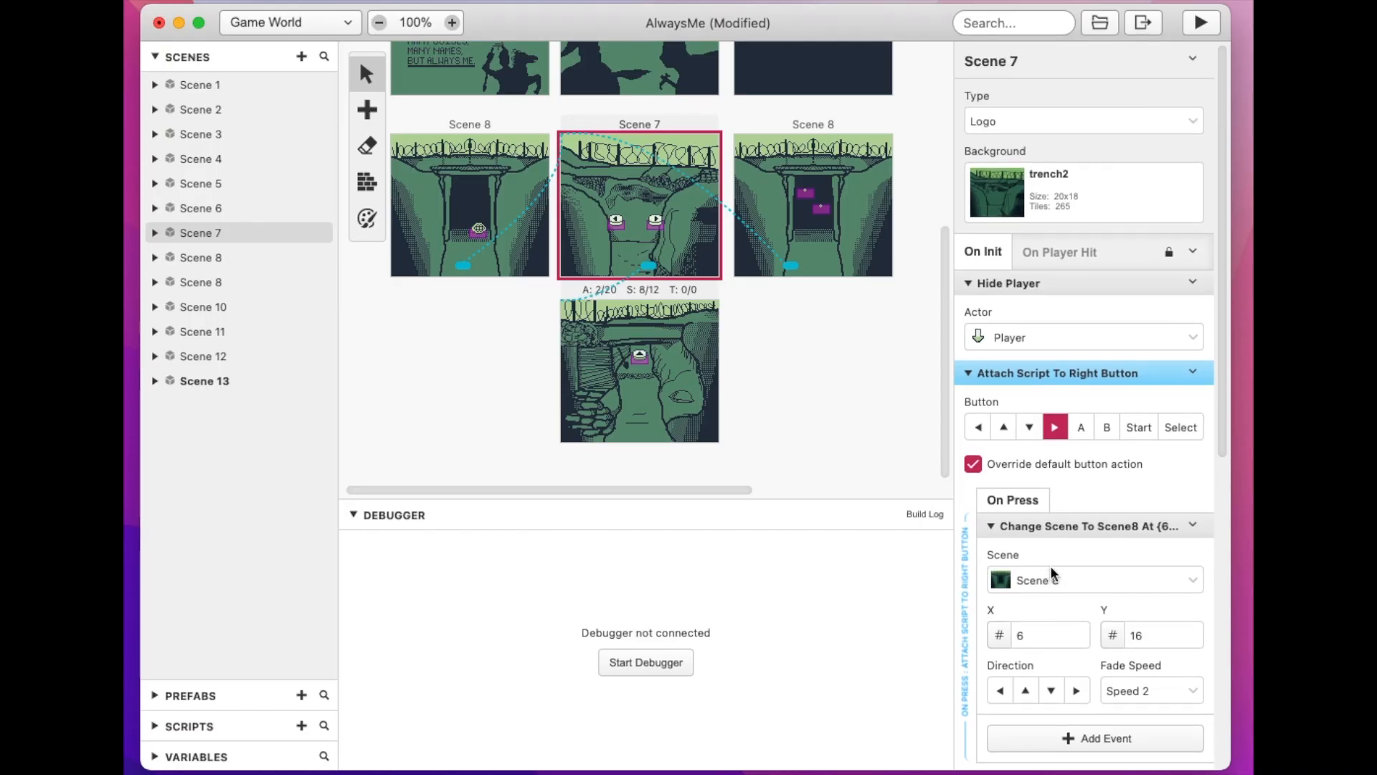
pyautogui.scroll(2, 948, 391)
# - Select Scene 2 and view the available scene types, leaving the type as Top Down 2D
pyautogui.moveTo(949, 391); pyautogui.dragTo(946, 228)
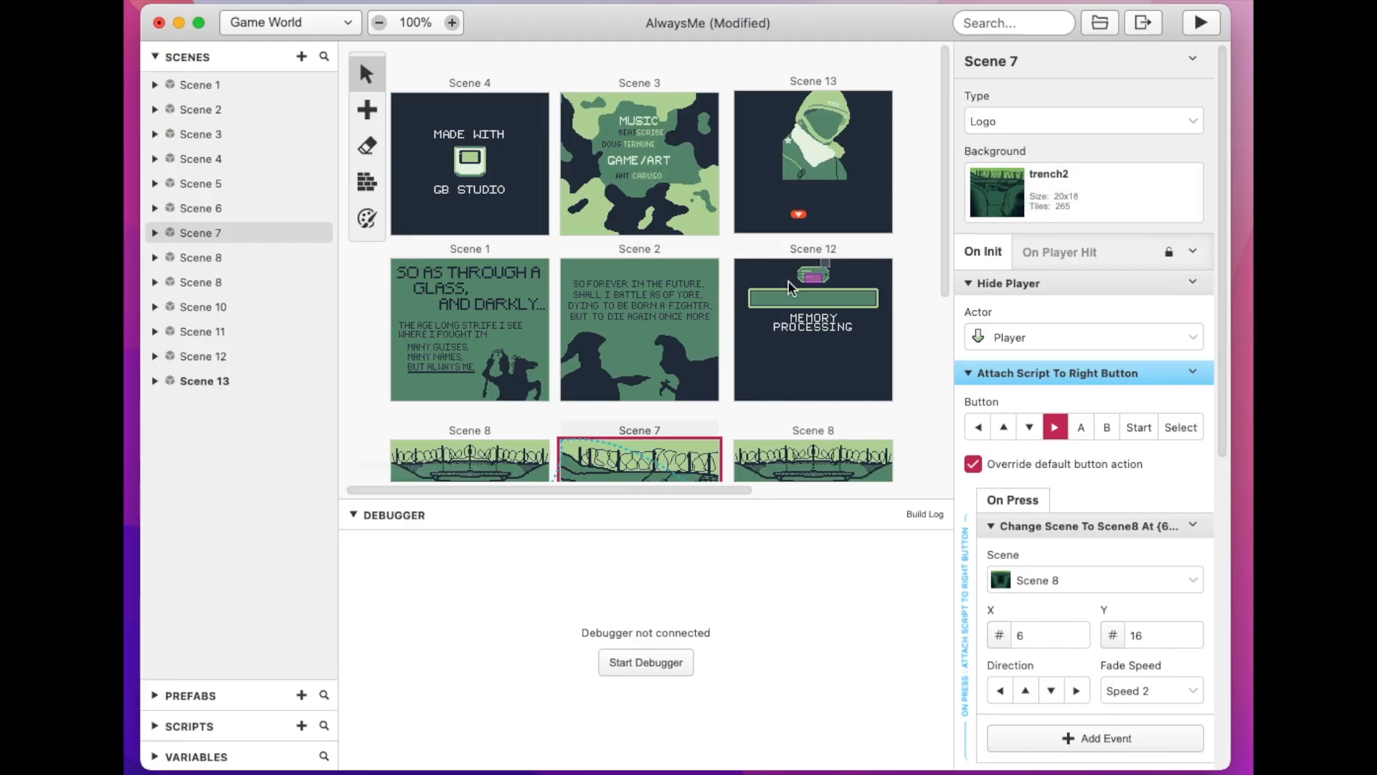
pyautogui.click(666, 350)
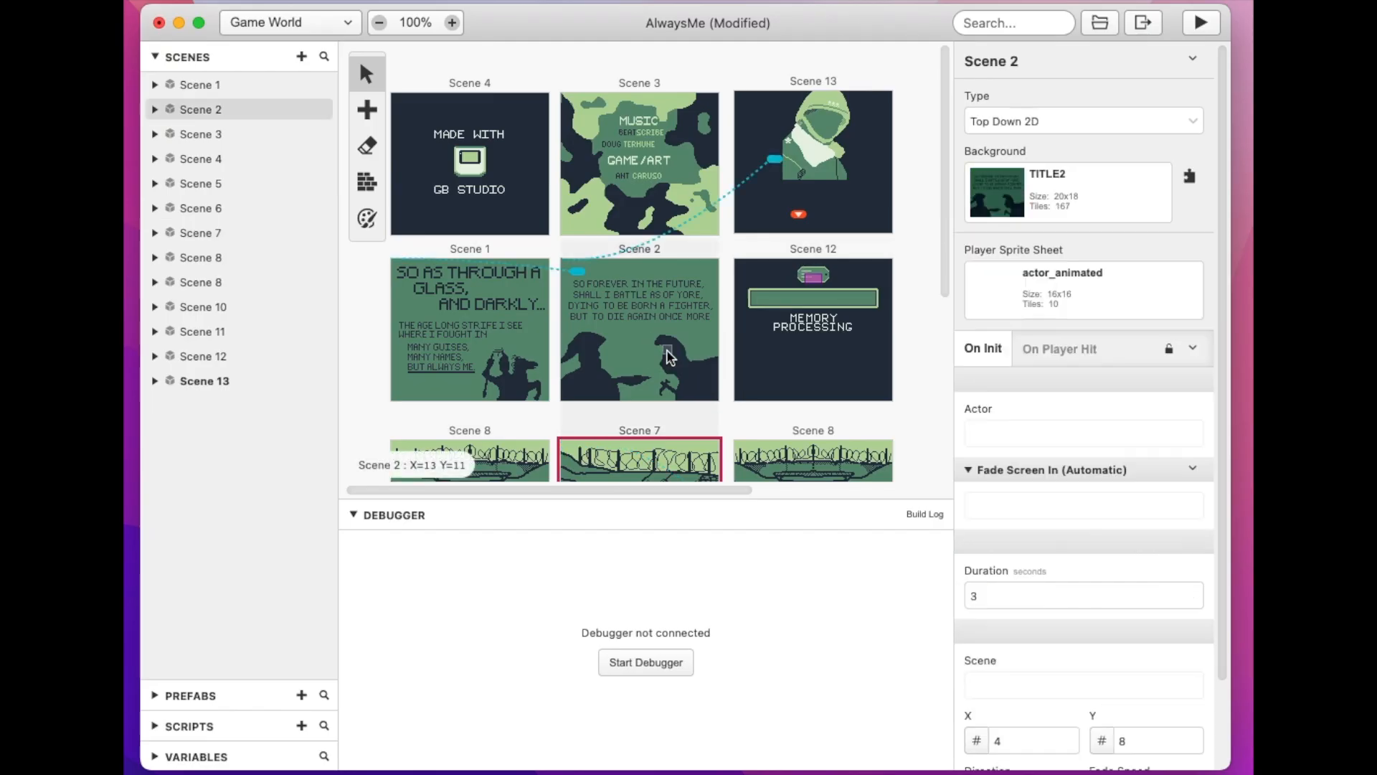
pyautogui.click(1104, 127)
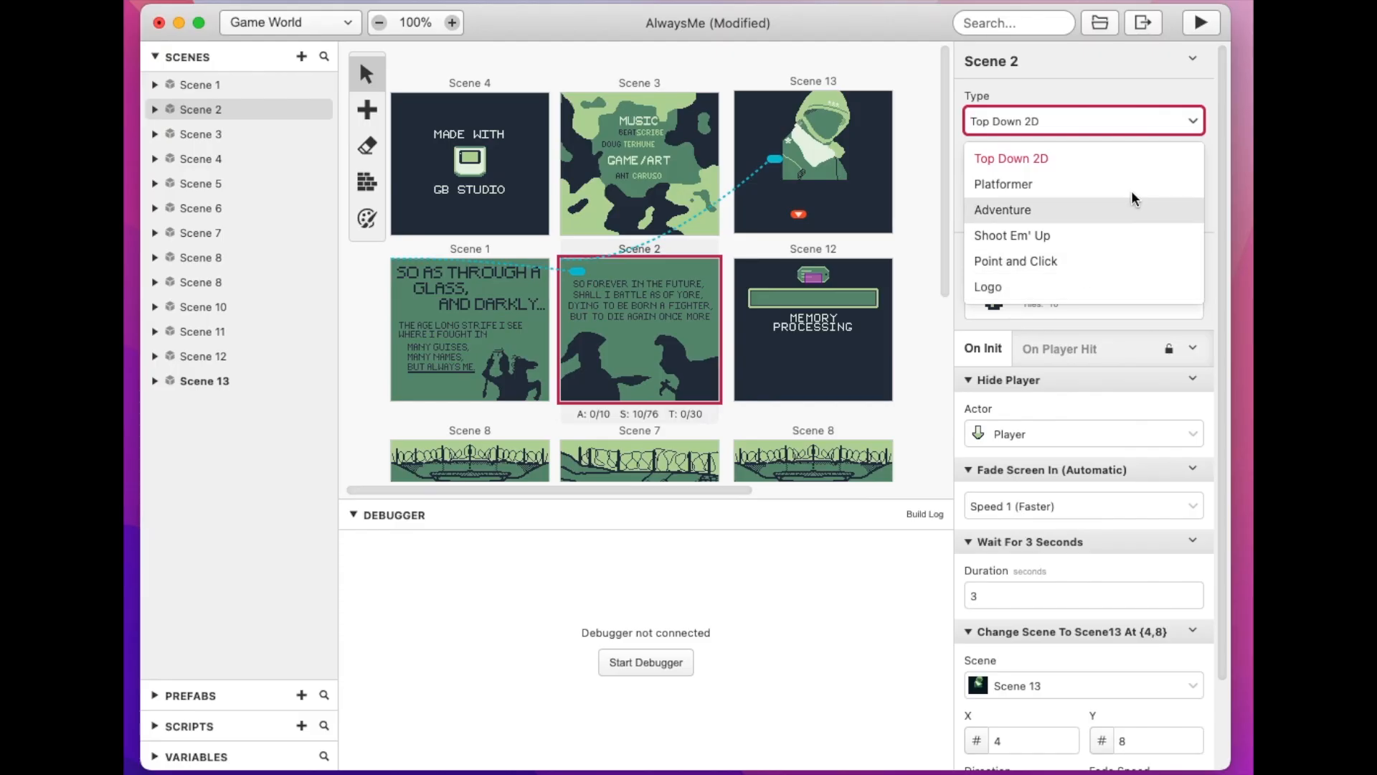
pyautogui.click(1126, 82)
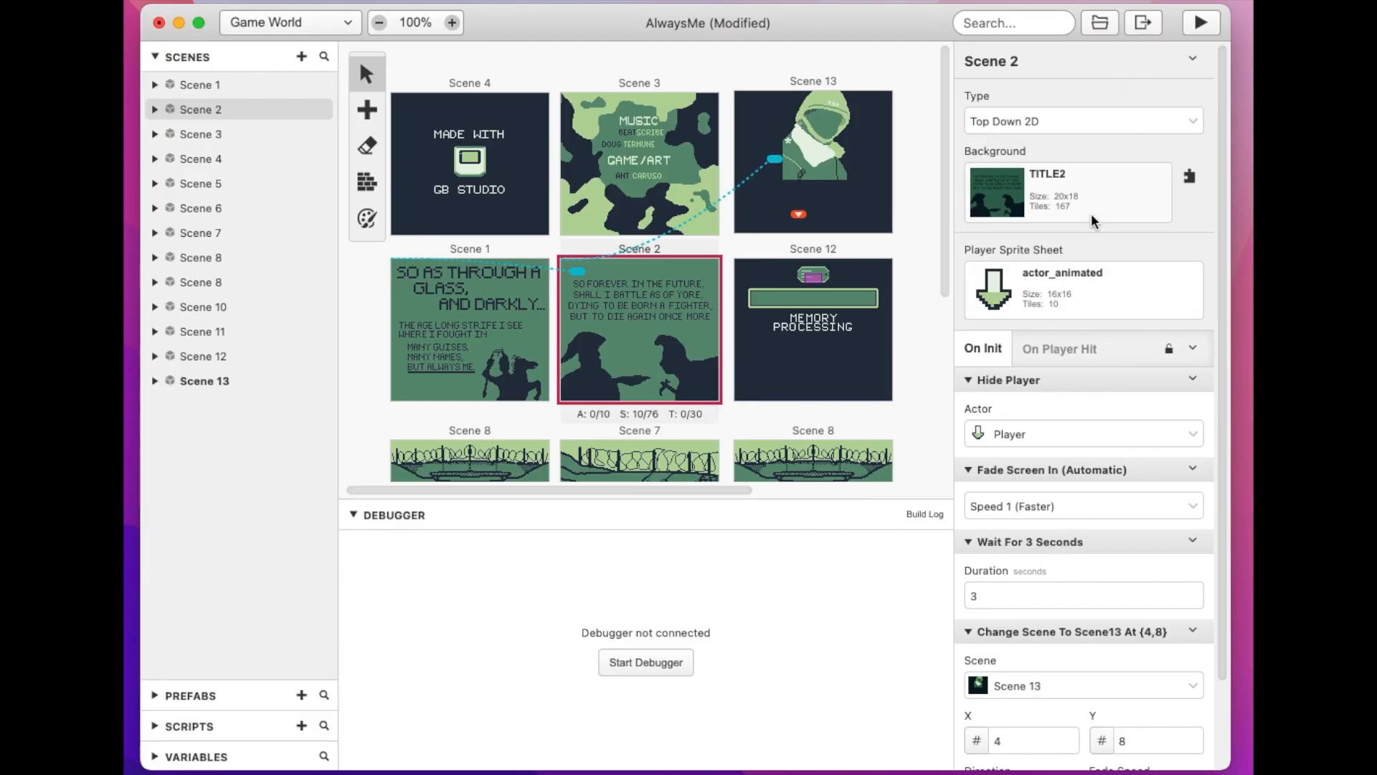
# - Select Scene 3, Scene 6, the Scene 8 beside Scene 12's column, Scene 7 and the other Scene 8 to compare their settings
pyautogui.click(658, 206)
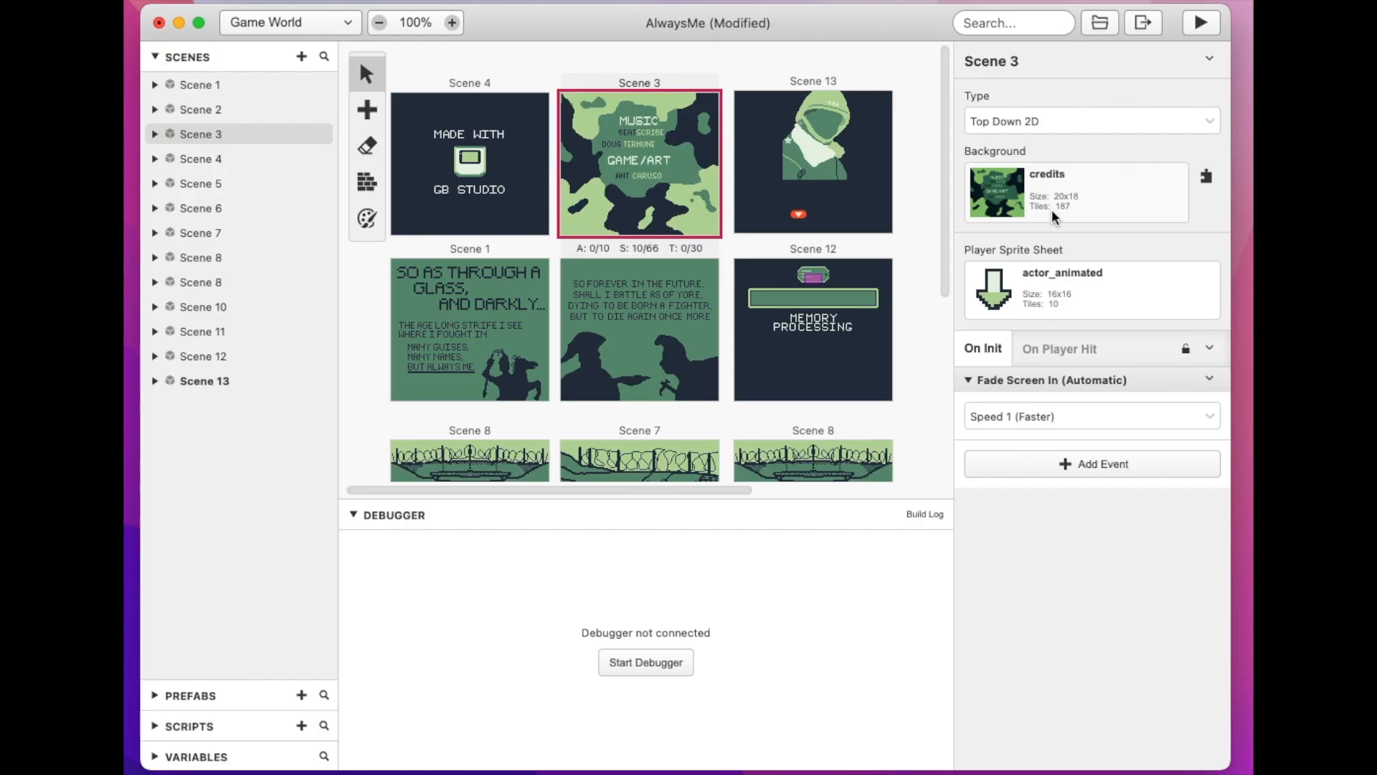
pyautogui.scroll(-5, 738, 342)
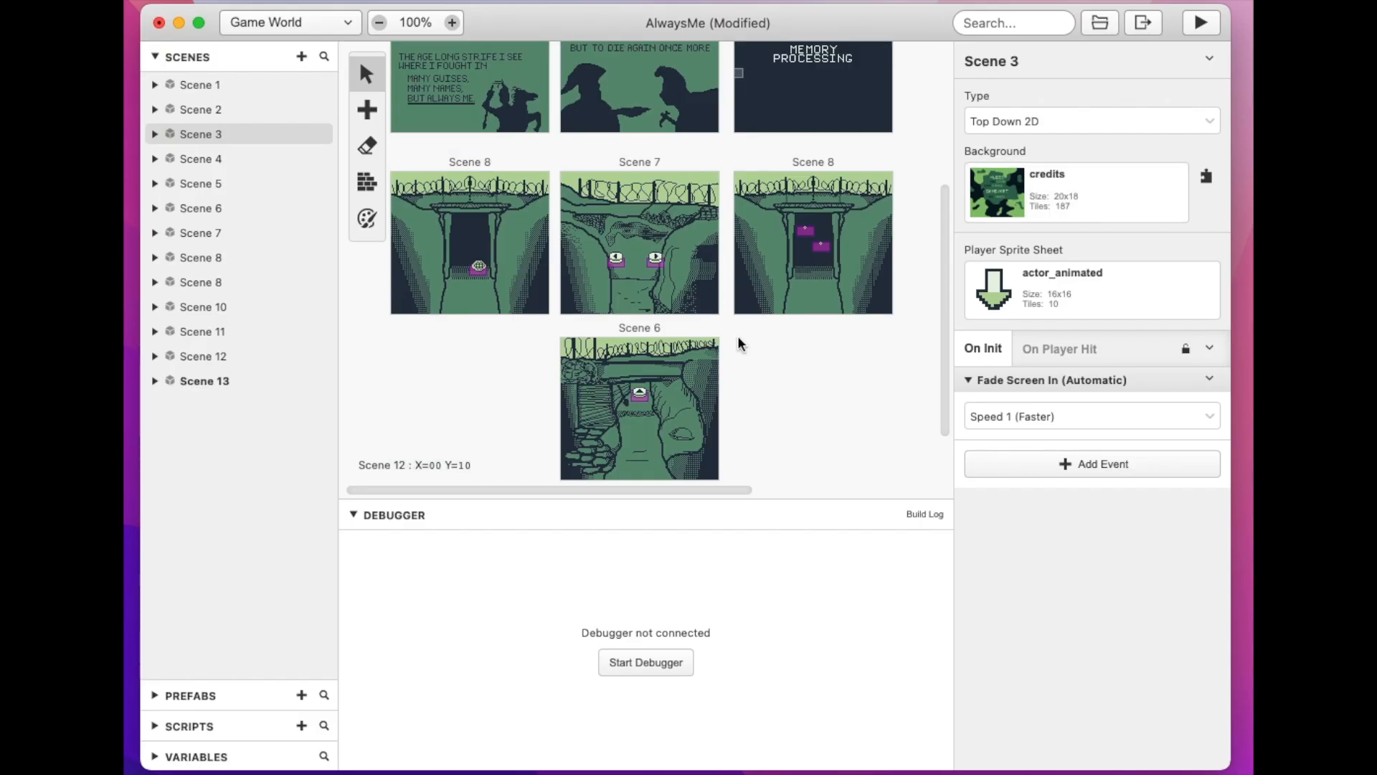
pyautogui.click(670, 407)
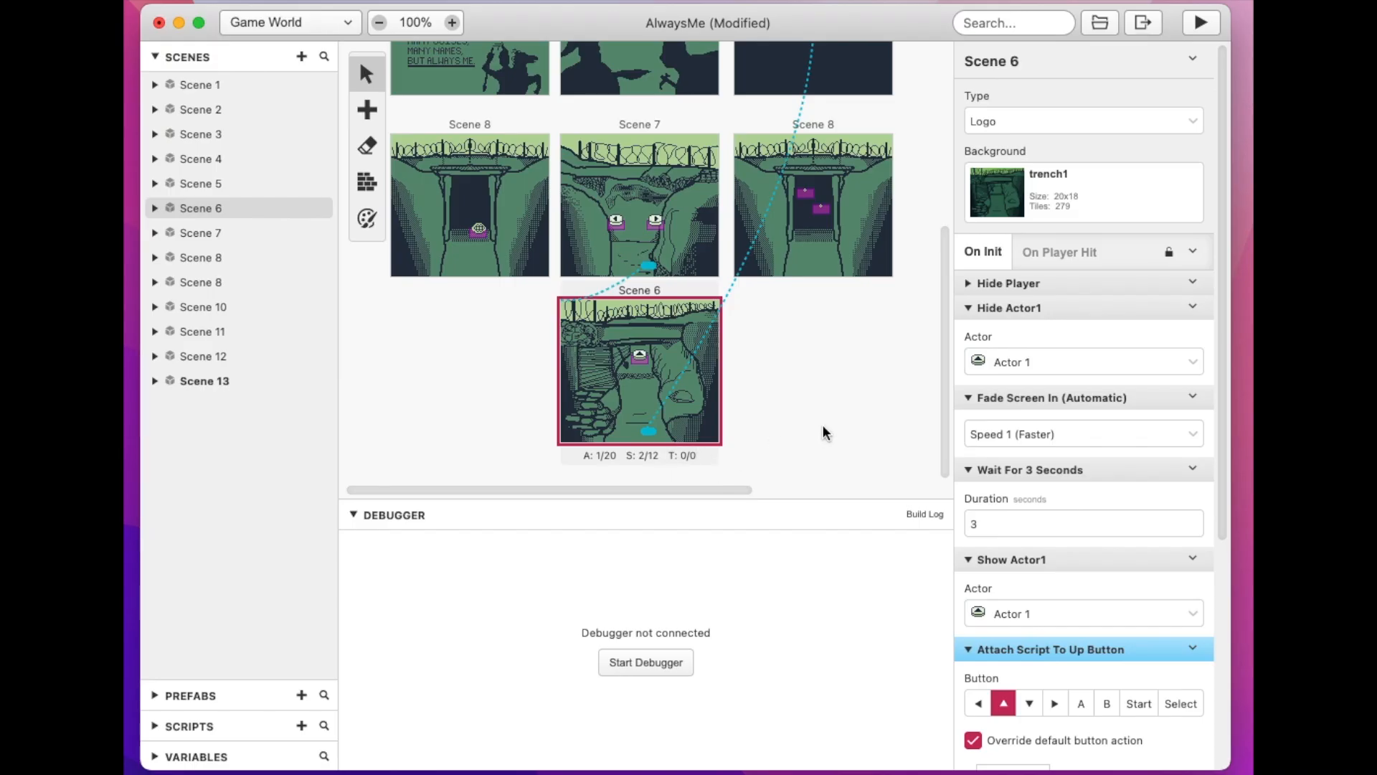
pyautogui.scroll(1, 912, 396)
pyautogui.scroll(5, 911, 389)
pyautogui.click(862, 421)
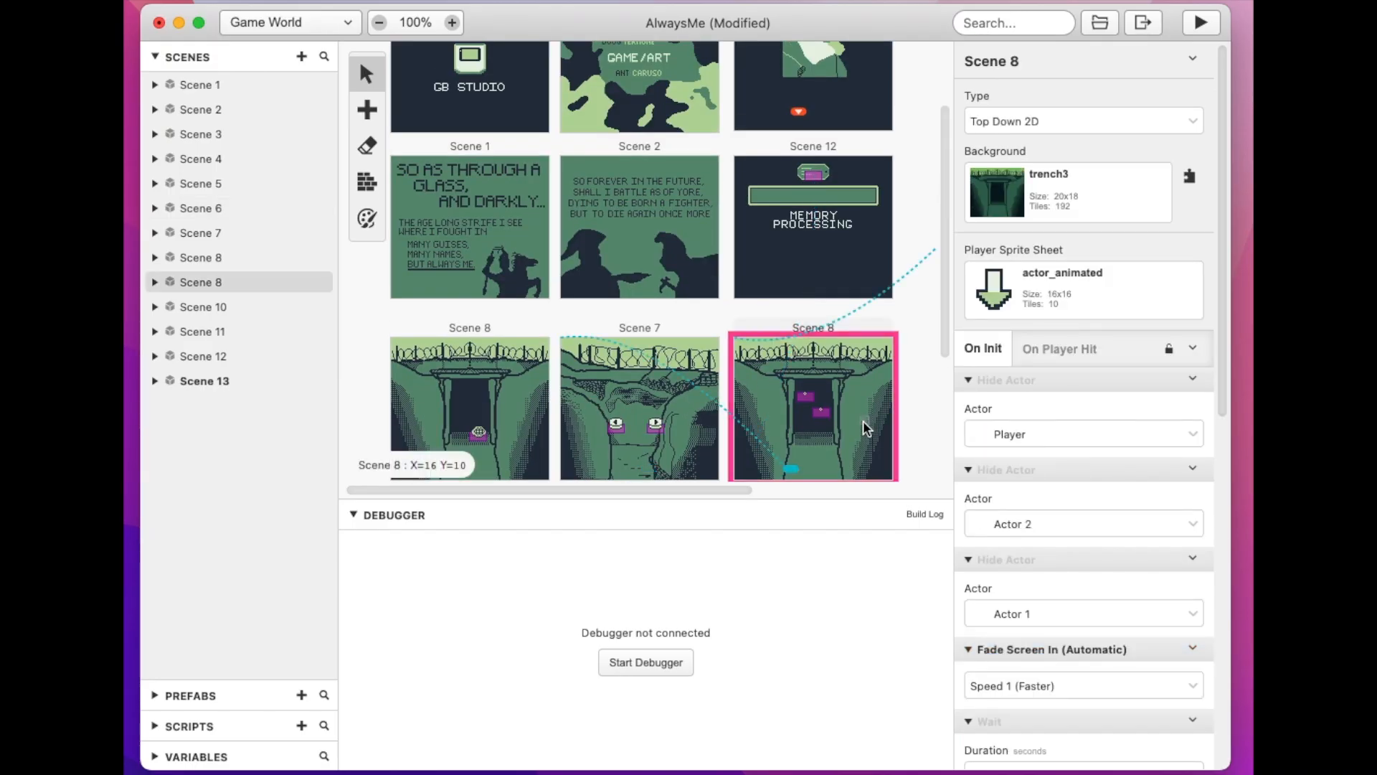
pyautogui.click(643, 387)
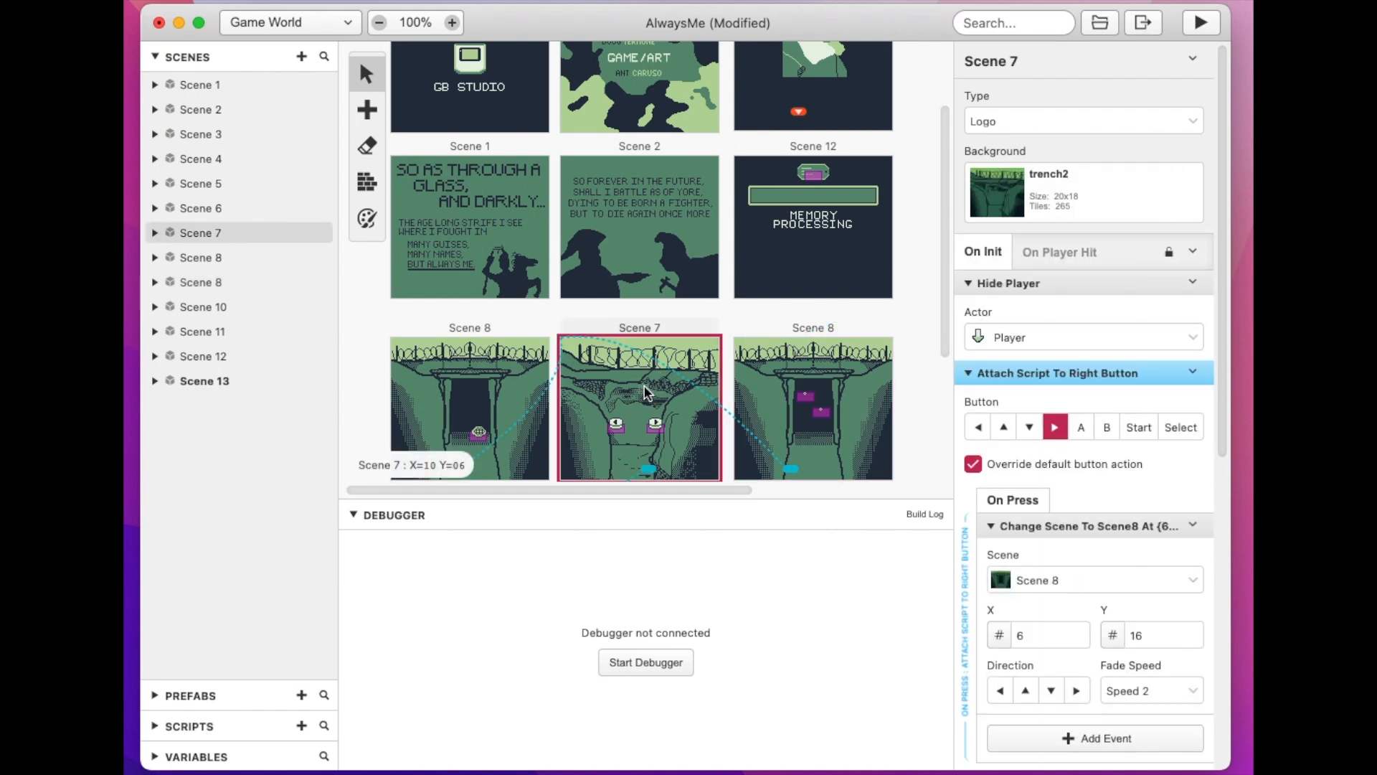
pyautogui.click(505, 381)
pyautogui.scroll(3, 721, 381)
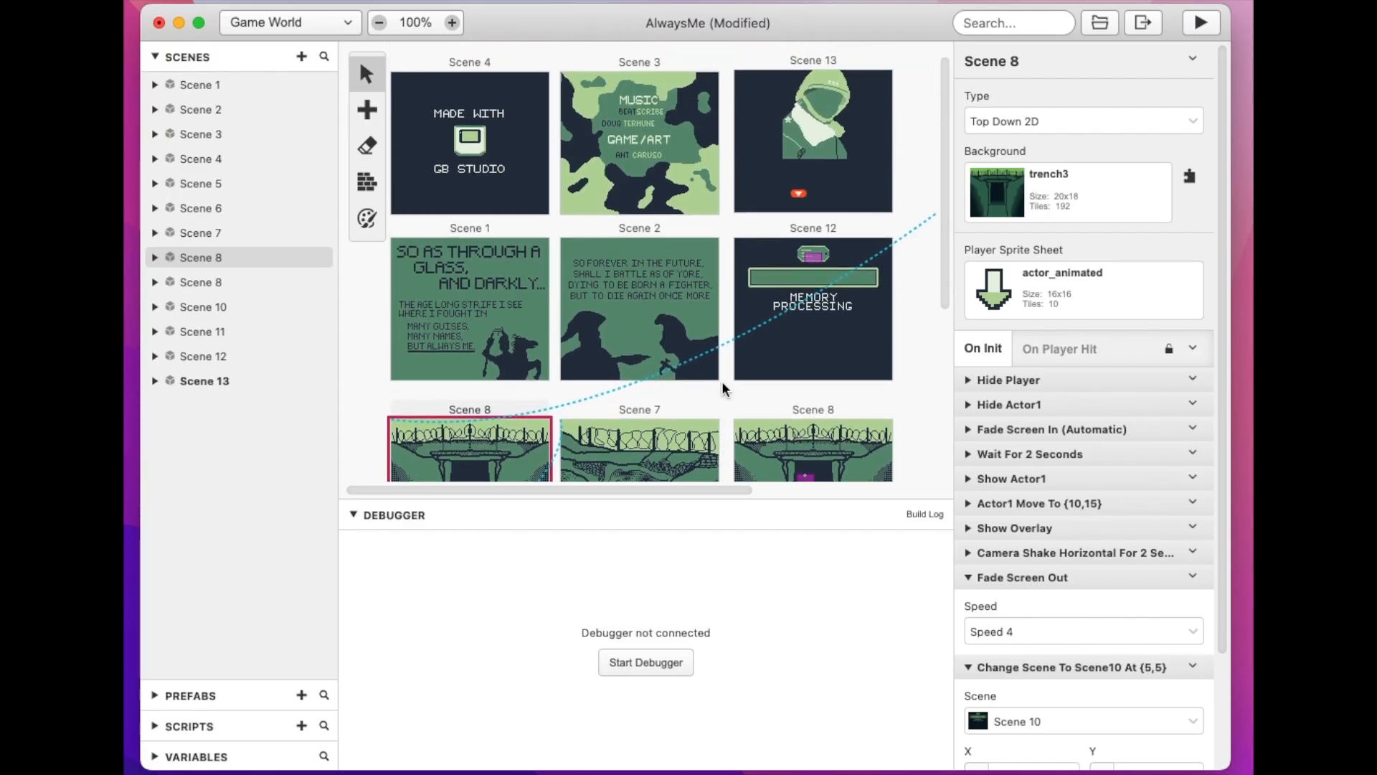
pyautogui.scroll(1, 721, 381)
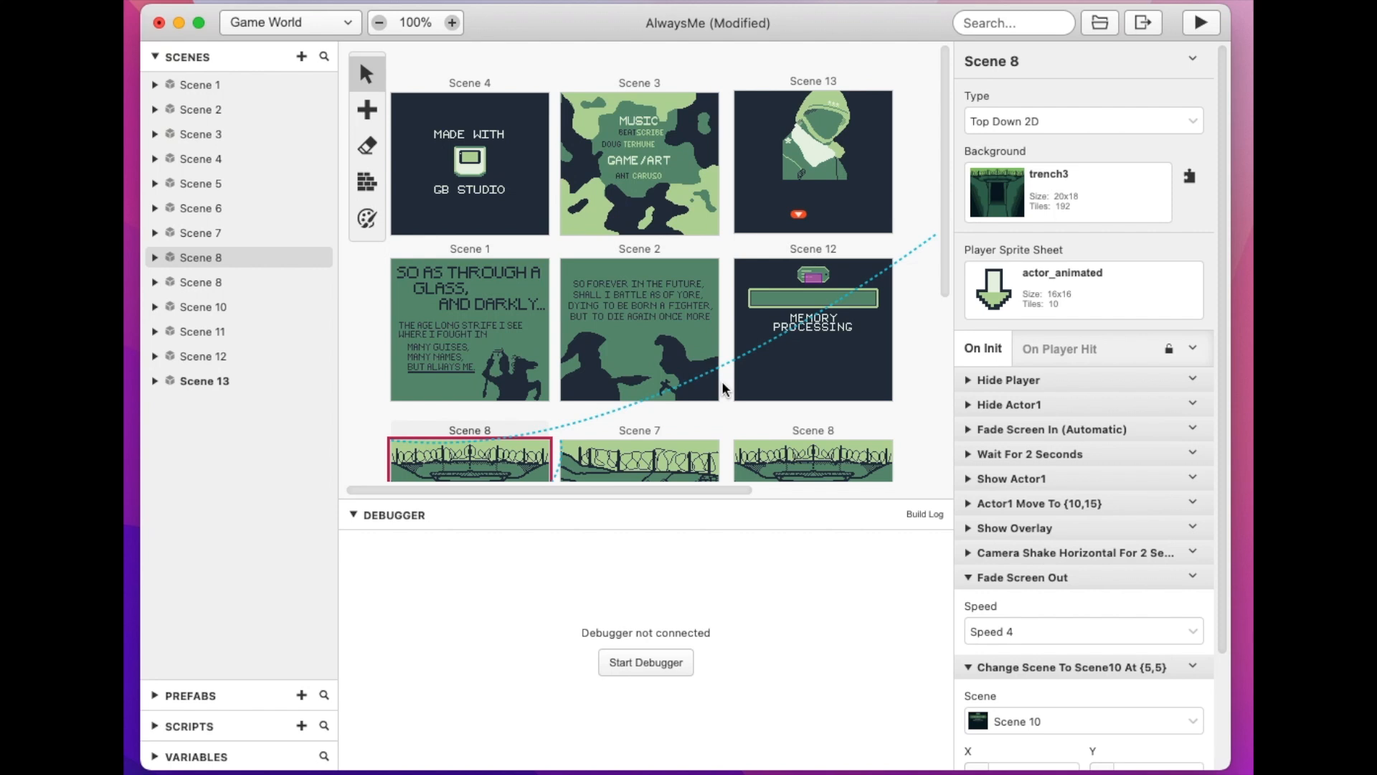
pyautogui.press('super+shift+5')
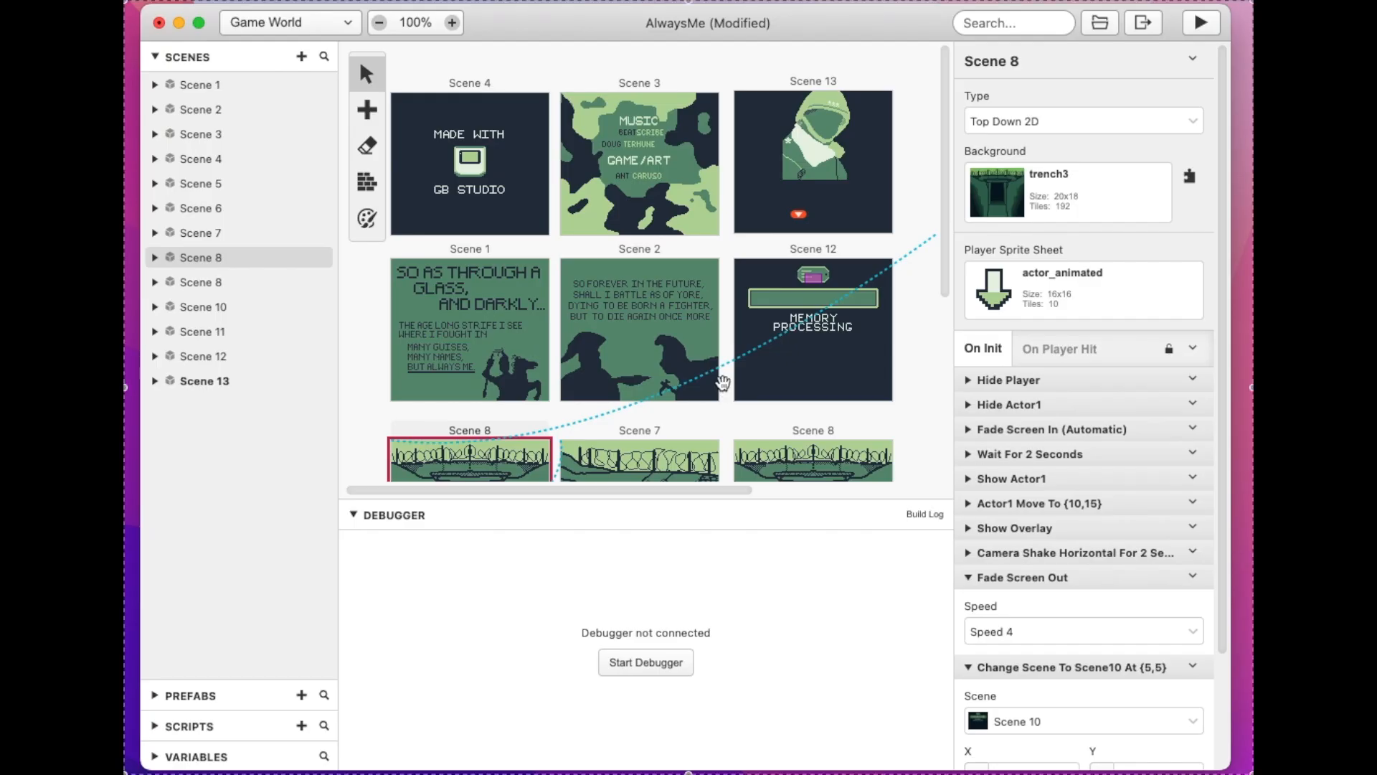